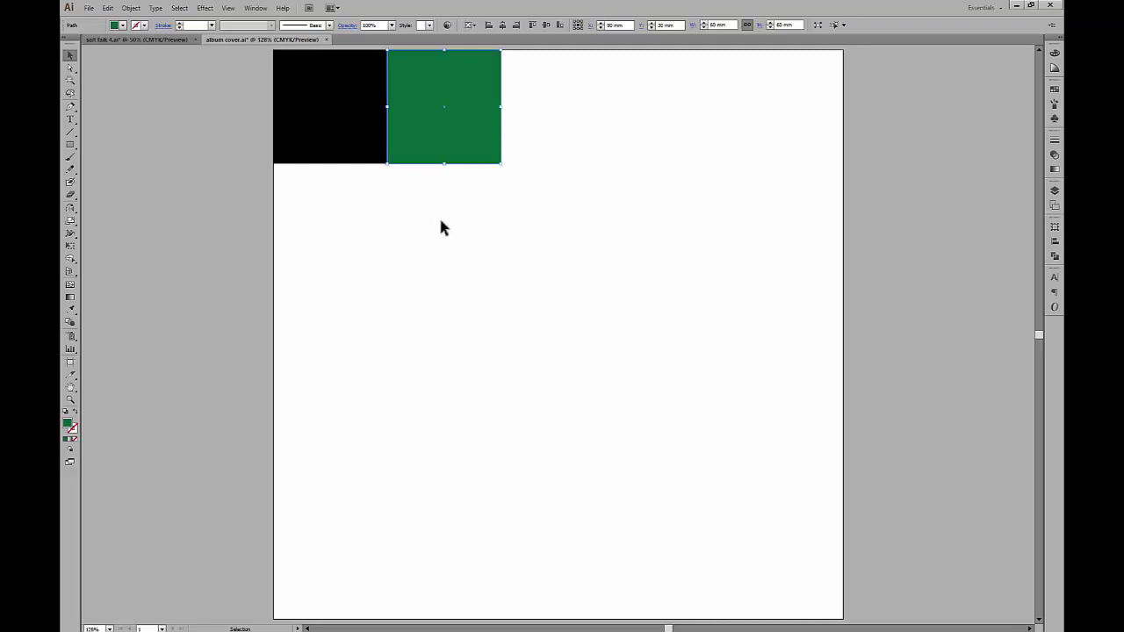
# Step: Fill the top row with alternating copies of the black and green squares, deleting the surplus green square outside the artboard
pyautogui.click(439, 217)
pyautogui.moveTo(441, 221); pyautogui.dragTo(456, 290)
pyautogui.moveTo(541, 317); pyautogui.dragTo(594, 178)
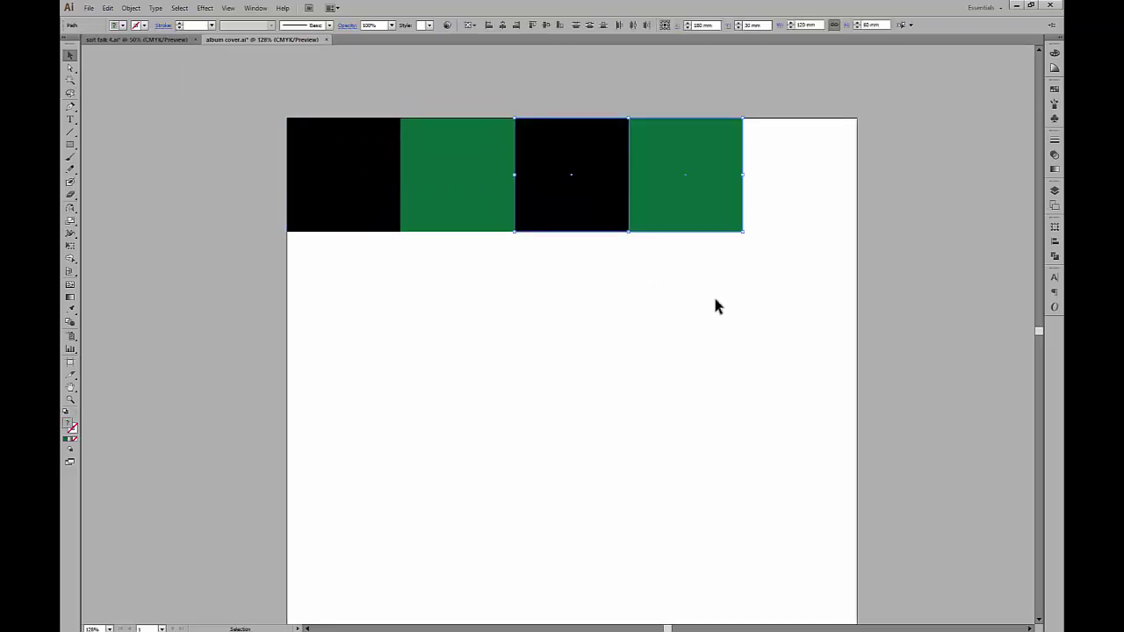
pyautogui.hotkey('ctrl', 'd')
pyautogui.click(897, 162)
pyautogui.press('Delete')
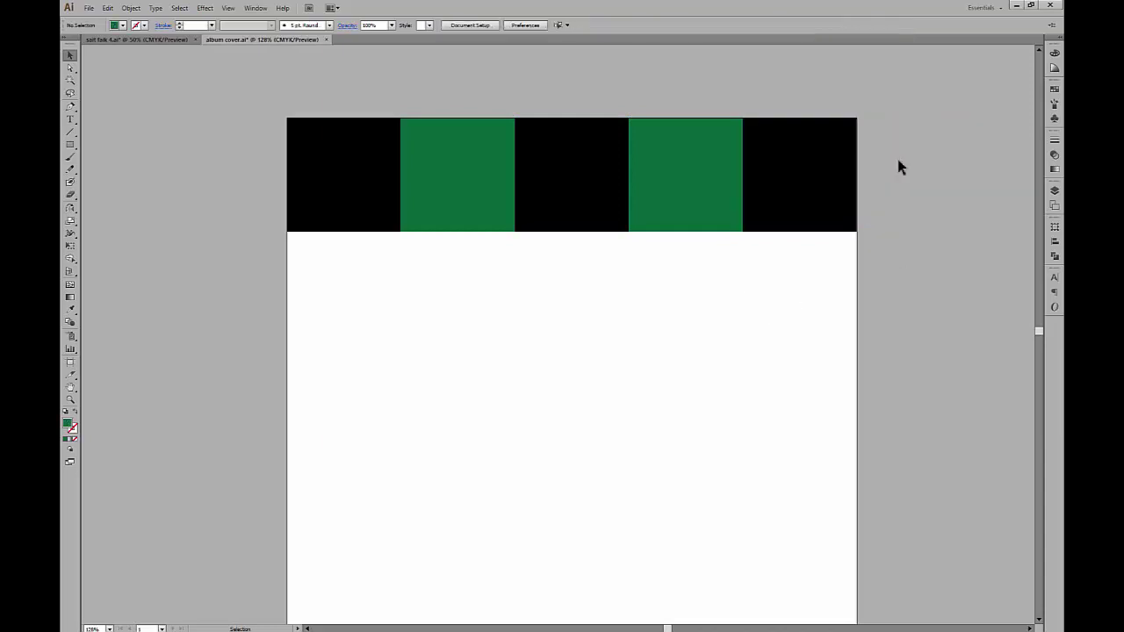
# Step: Select all five squares of the top row
pyautogui.moveTo(859, 322); pyautogui.dragTo(835, 247)
pyautogui.moveTo(851, 259); pyautogui.dragTo(321, 205)
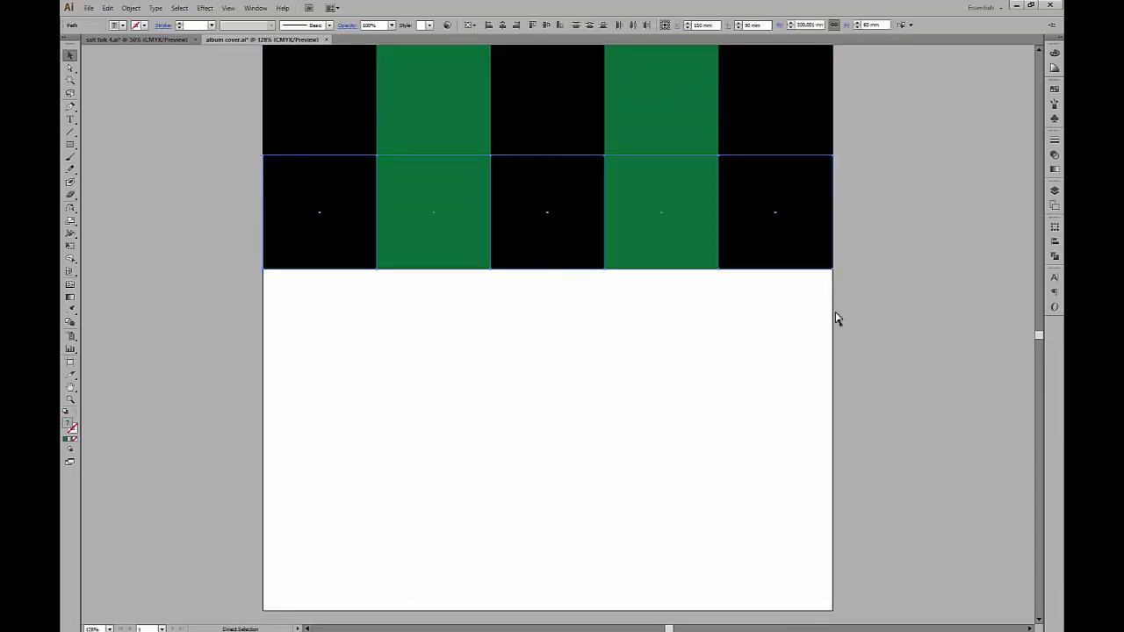
pyautogui.hotkey('ctrl', 'd')
pyautogui.hotkey('ctrl', 'd')
pyautogui.hotkey('ctrl', 'z')
pyautogui.hotkey('ctrl', 'z')
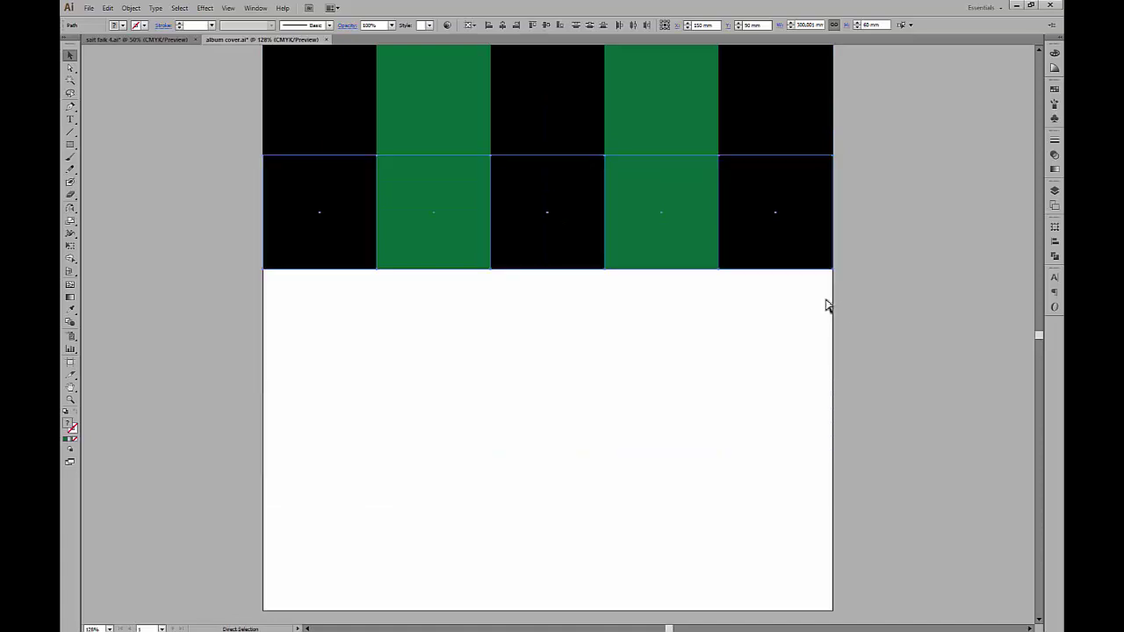
pyautogui.hotkey('ctrl', 'z')
# Step: Switch to outline view and duplicate the selected row of squares directly below itself, snapped edge to edge
pyautogui.scroll(4, 547, 130)
pyautogui.hotkey('ctrl', 'y')
pyautogui.press('space')
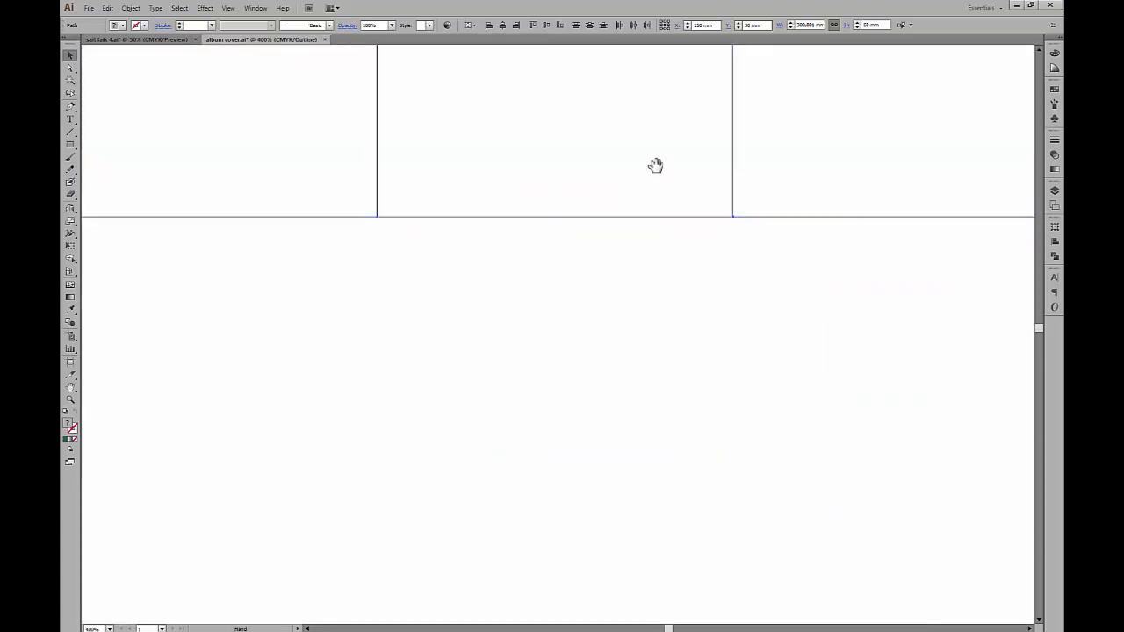
pyautogui.moveTo(656, 166); pyautogui.dragTo(624, 354)
pyautogui.moveTo(652, 236); pyautogui.dragTo(655, 277)
pyautogui.moveTo(650, 94); pyautogui.dragTo(605, 451)
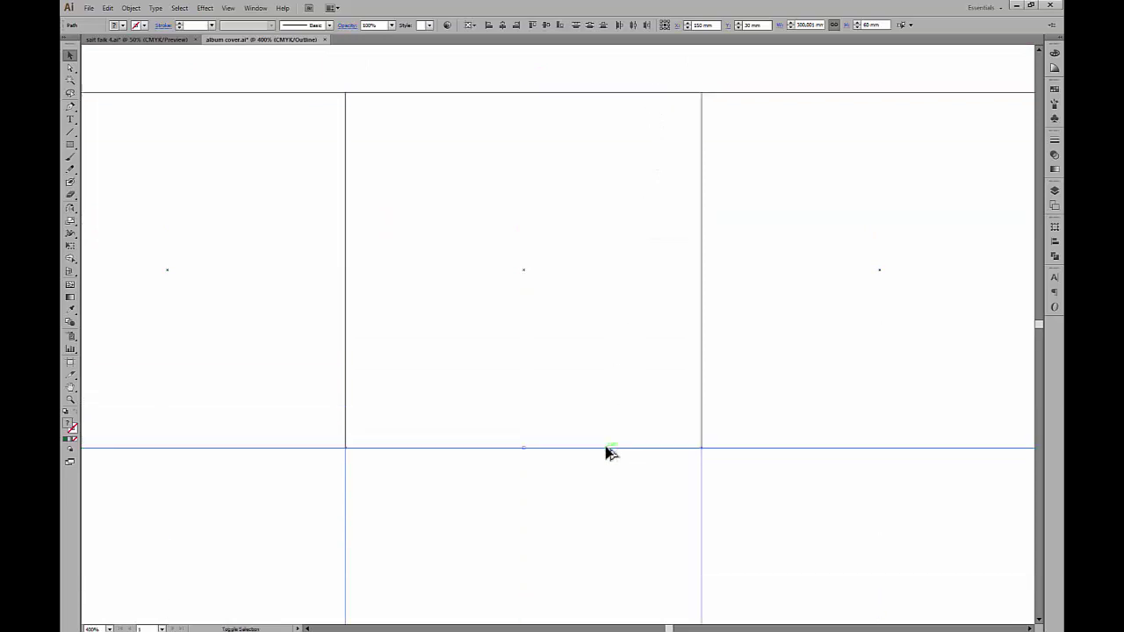
# Step: Repeat the row duplication three more times to fill the artboard, return to preview mode and deselect
pyautogui.scroll(-6, 609, 429)
pyautogui.hotkey('ctrl', 'd')
pyautogui.hotkey('ctrl', 'd')
pyautogui.hotkey('ctrl', 'd')
pyautogui.hotkey('ctrl', 'y')
pyautogui.moveTo(845, 483); pyautogui.dragTo(843, 394)
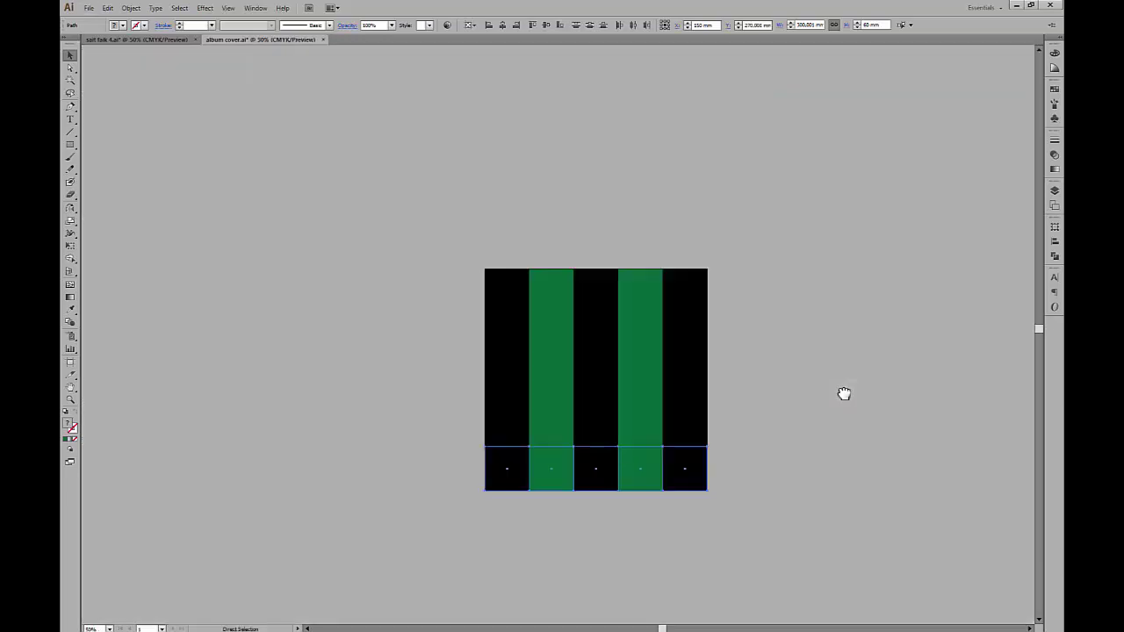
pyautogui.click(798, 423)
pyautogui.scroll(1, 703, 467)
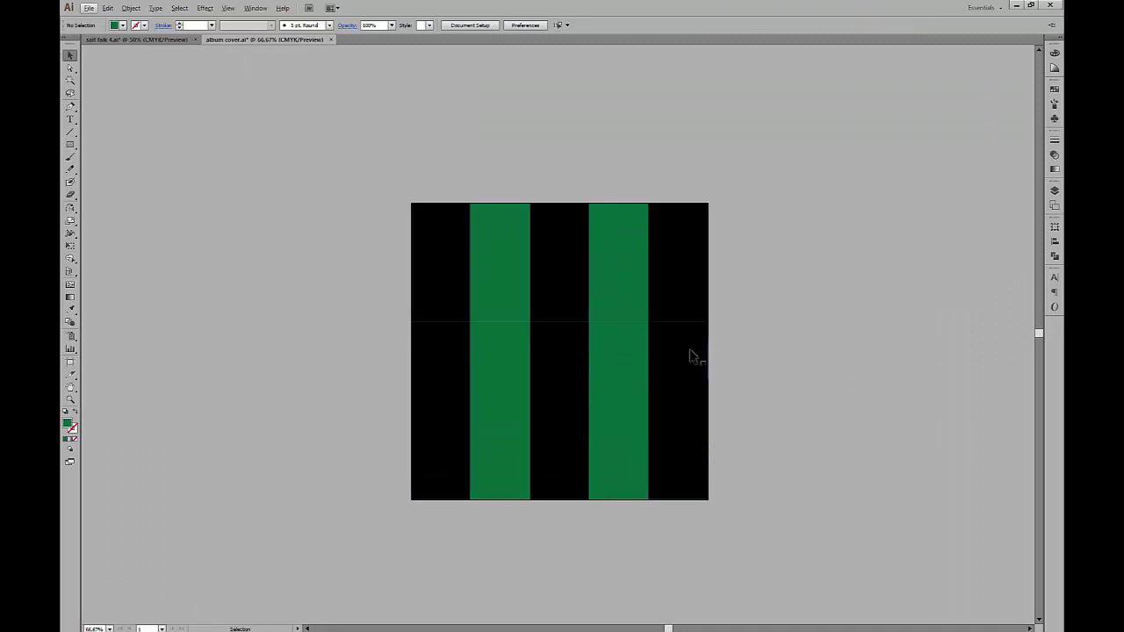
pyautogui.scroll(4, 615, 306)
pyautogui.scroll(-4, 733, 358)
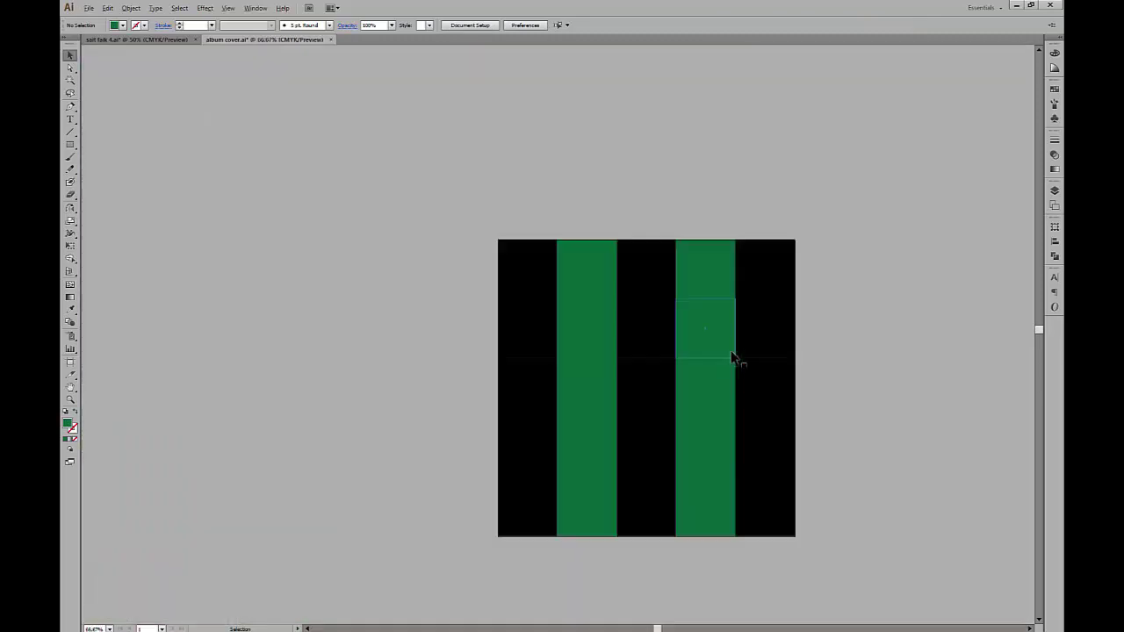
pyautogui.moveTo(795, 312); pyautogui.dragTo(730, 300)
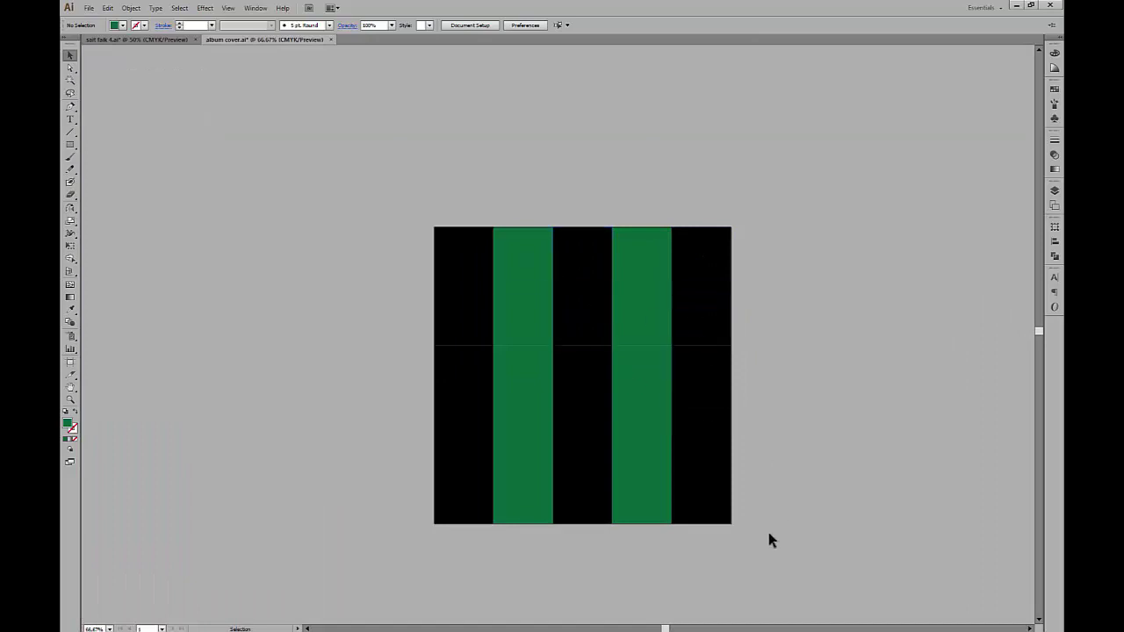
pyautogui.moveTo(755, 548); pyautogui.dragTo(378, 216)
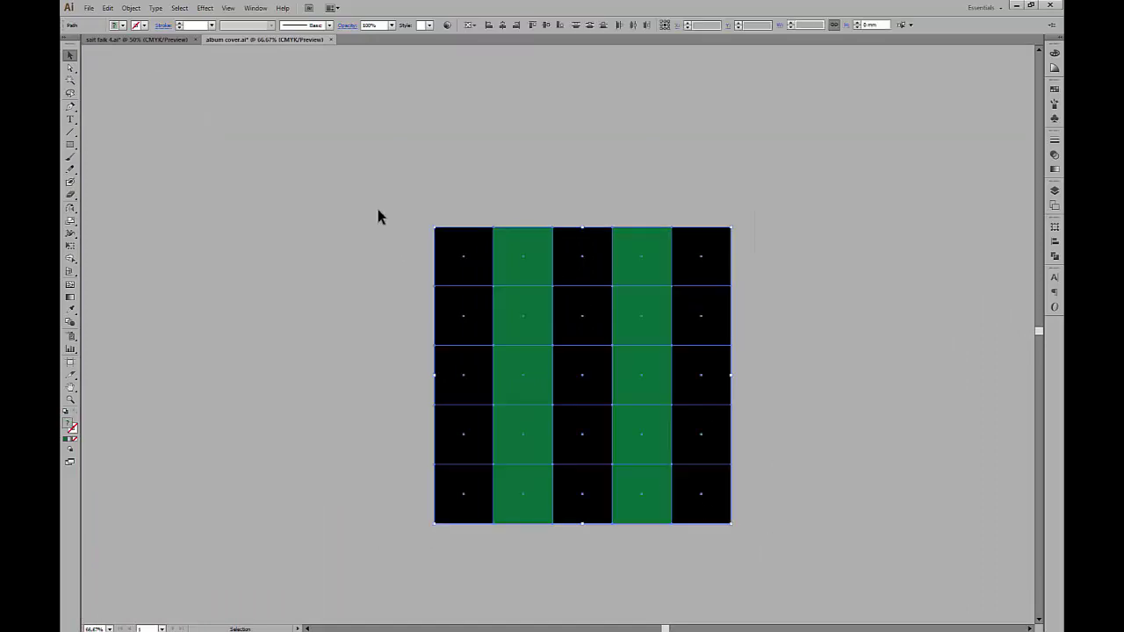
pyautogui.click(122, 25)
pyautogui.click(227, 100)
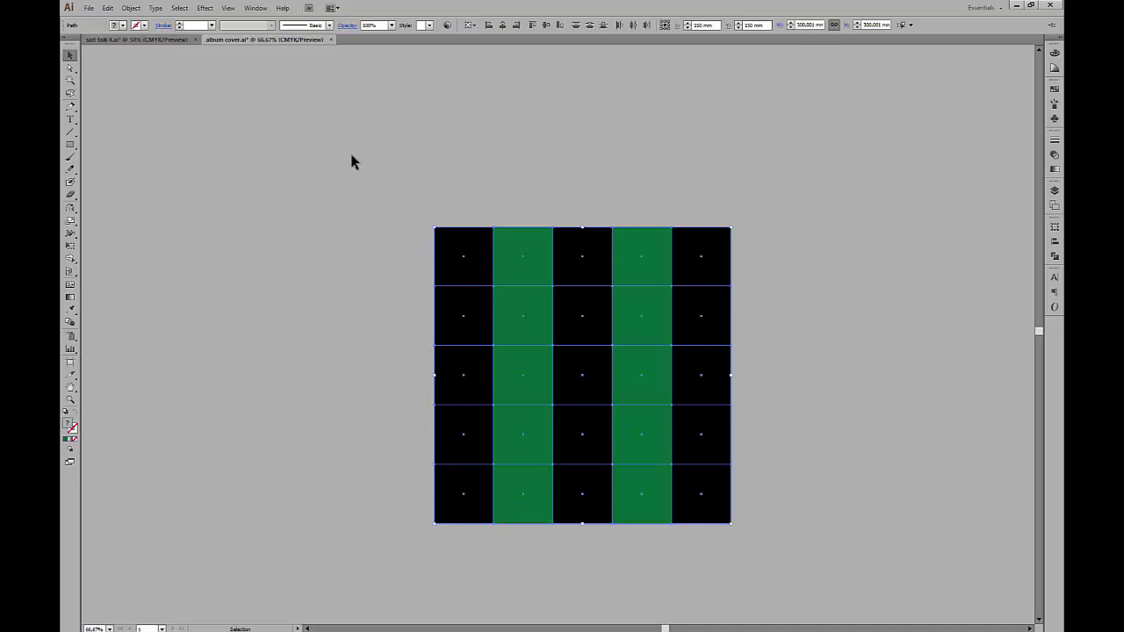
# Step: Fill the middle square of the top row with the crimson red swatch
pyautogui.click(572, 268)
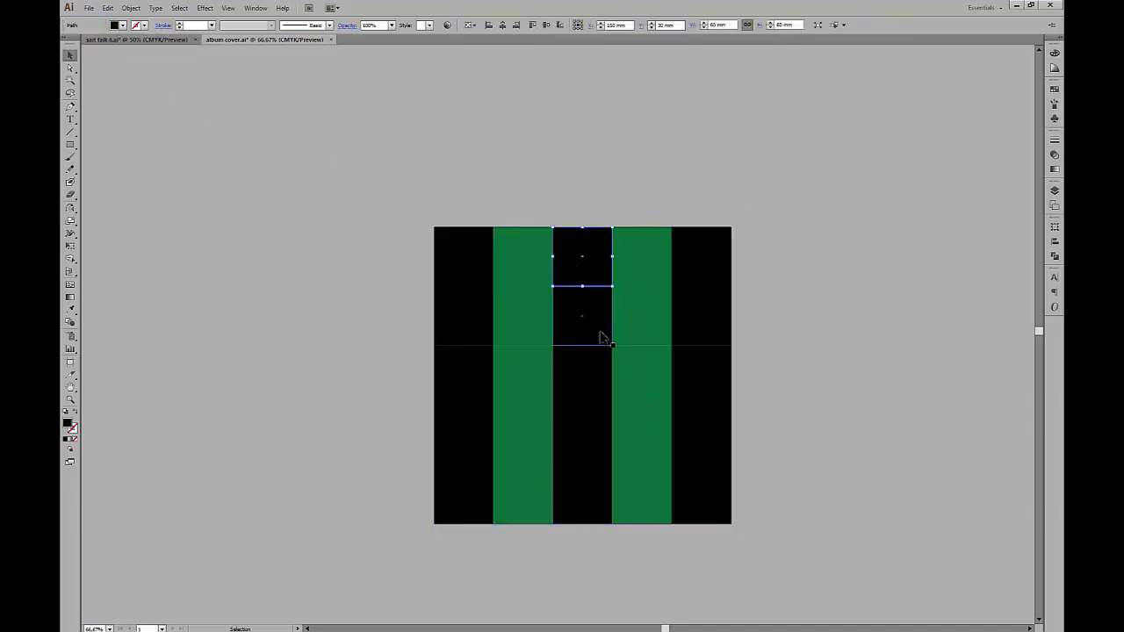
pyautogui.click(122, 25)
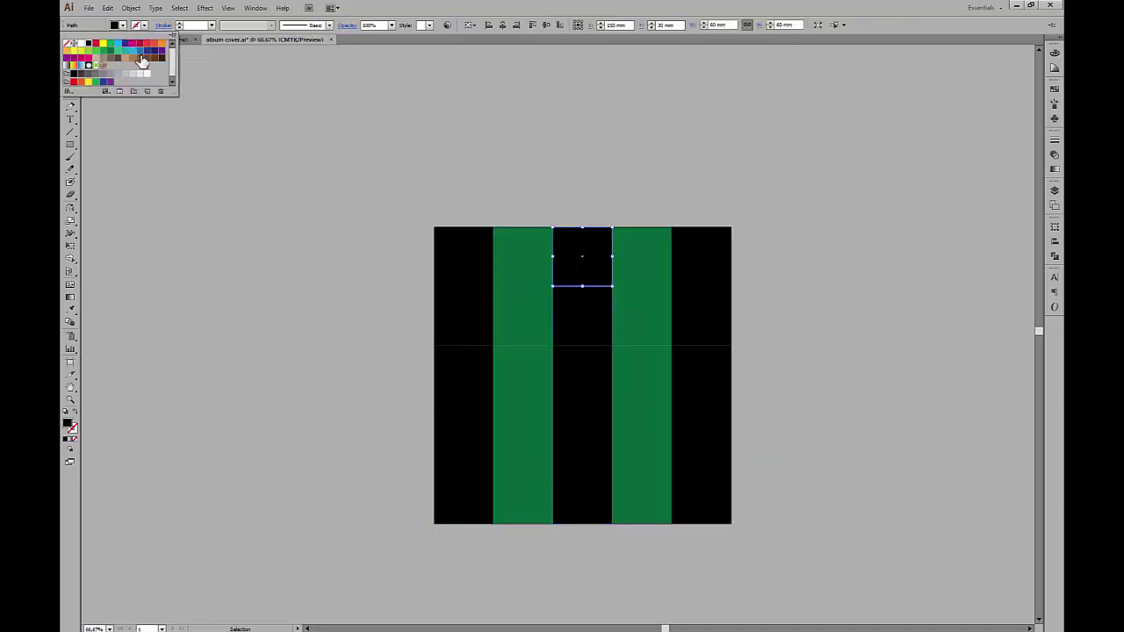
pyautogui.click(146, 43)
pyautogui.click(419, 274)
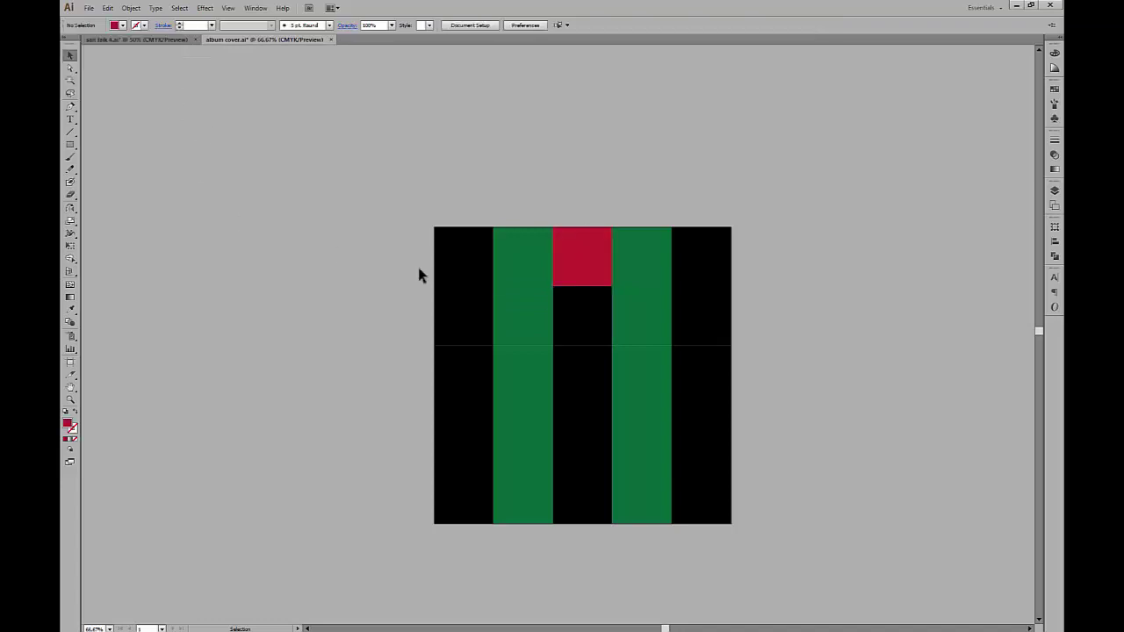
# Step: Bring the linked portrait photo closer to the artboard and resize it proportionally to 60 mm wide
pyautogui.scroll(-1, 285, 358)
pyautogui.moveTo(377, 380); pyautogui.dragTo(629, 374)
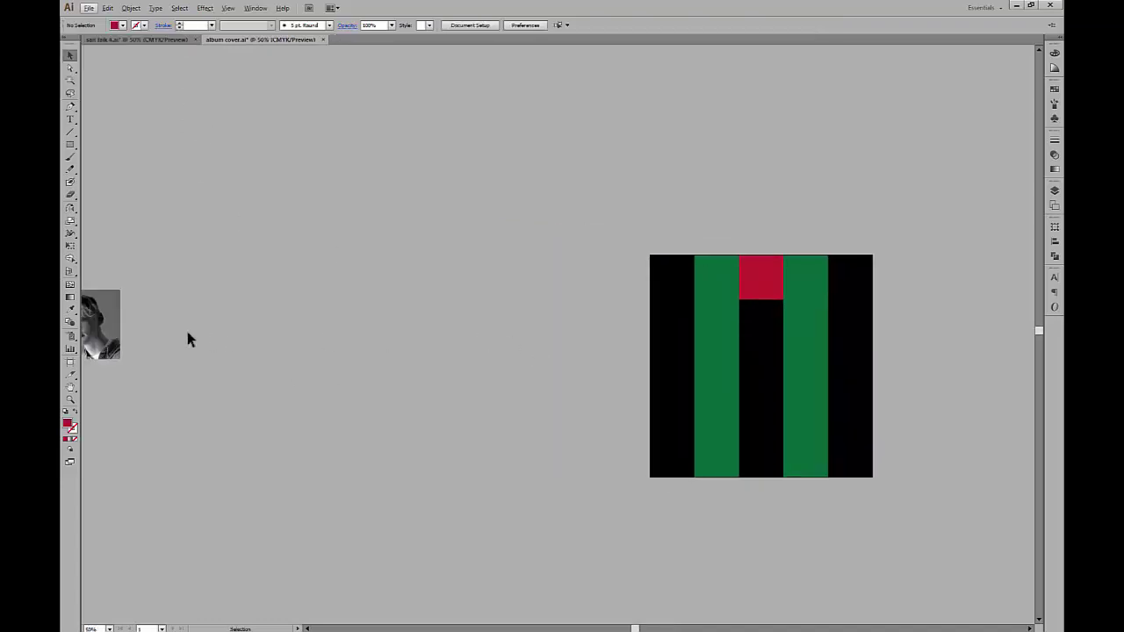
pyautogui.moveTo(96, 307); pyautogui.dragTo(383, 325)
pyautogui.click(725, 25)
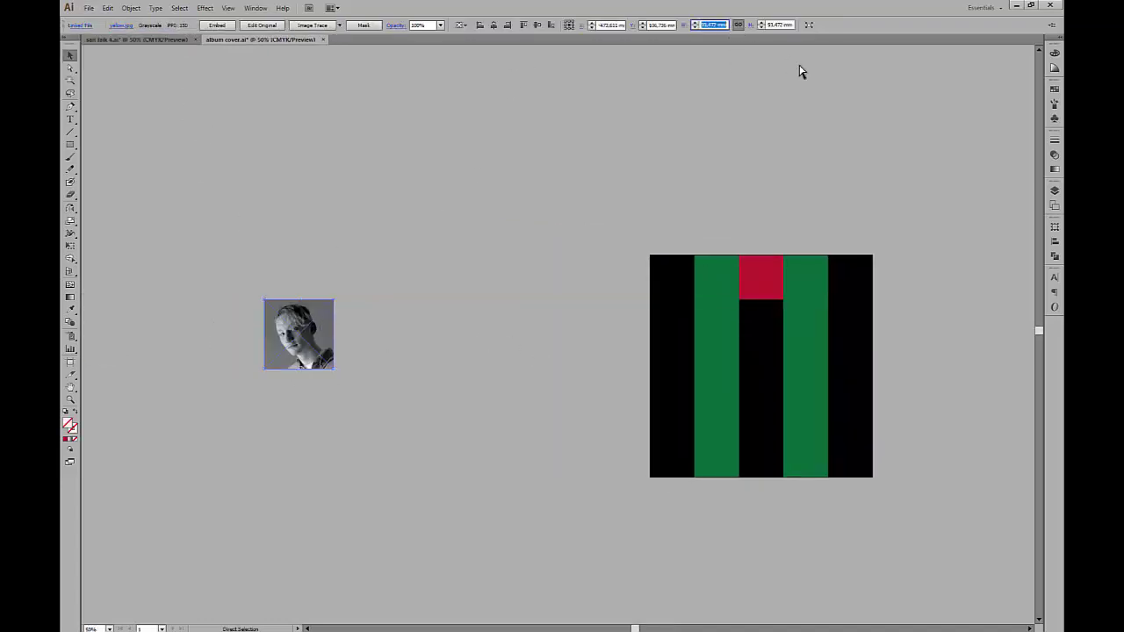
pyautogui.press('Return')
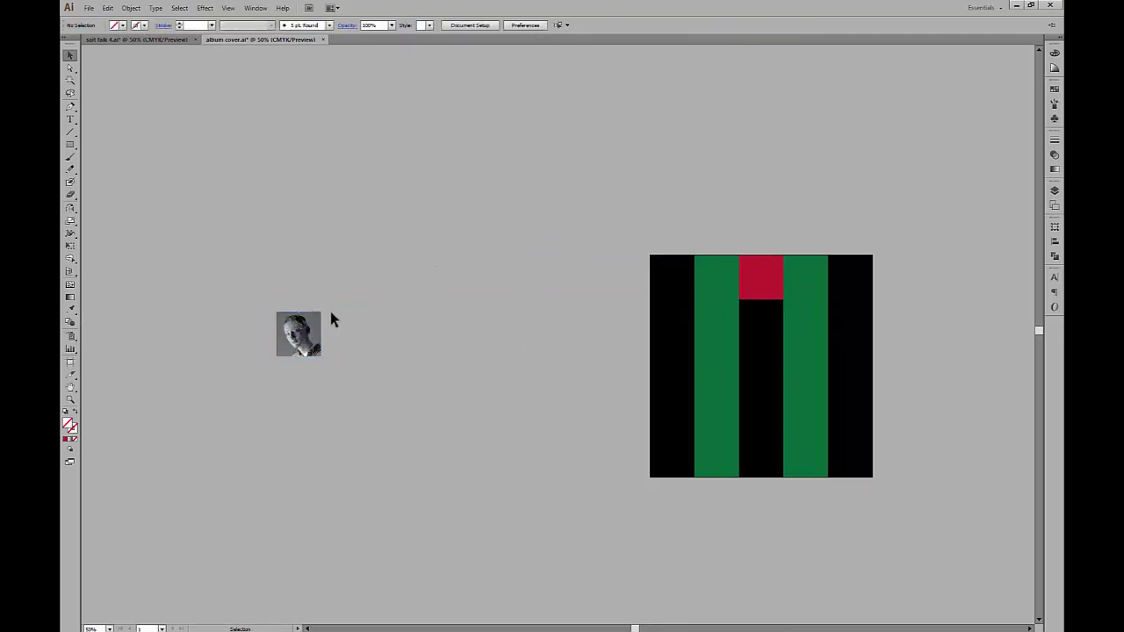
# Step: Align the portrait to the artboard's top-left corner and bring it to the front of the squares
pyautogui.click(479, 25)
pyautogui.click(524, 25)
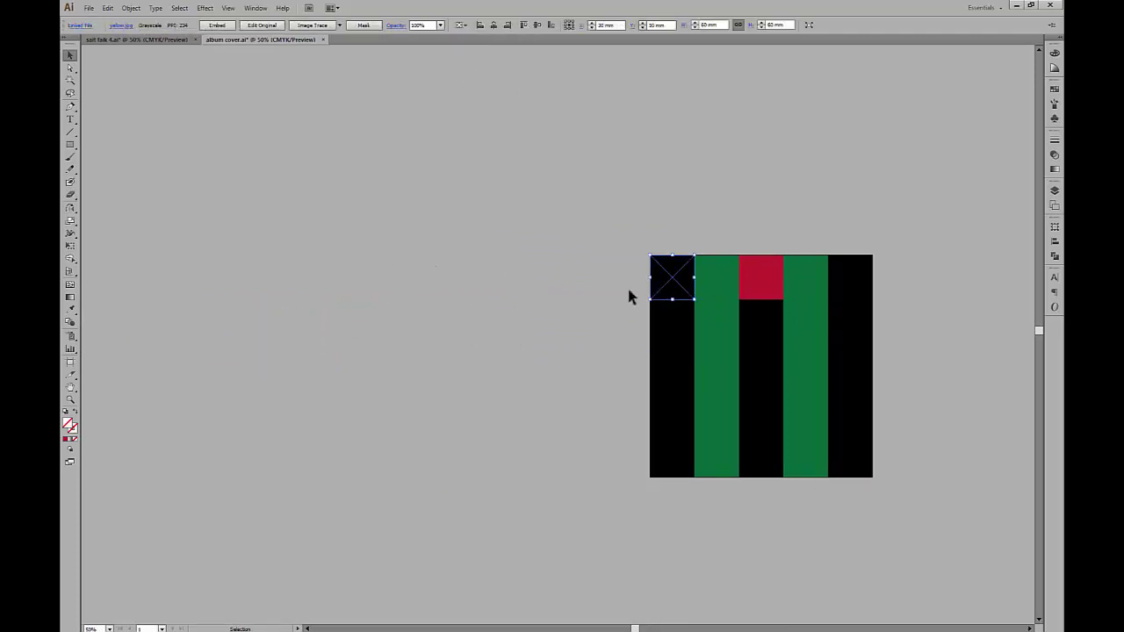
pyautogui.rightClick(641, 282)
pyautogui.moveTo(663, 369)
pyautogui.click(606, 367)
pyautogui.click(595, 330)
# Step: Duplicate the portrait from the top-left square and drop the copy in the third row near the fourth column
pyautogui.scroll(3, 772, 283)
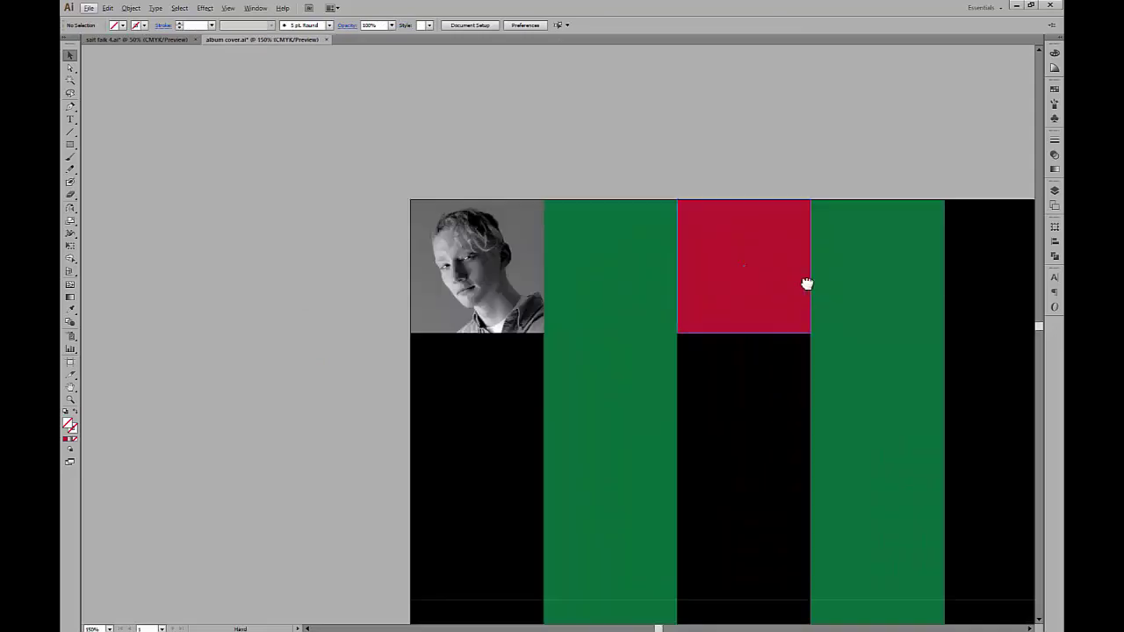
pyautogui.moveTo(805, 284); pyautogui.dragTo(553, 208)
pyautogui.scroll(-1, 560, 215)
pyautogui.moveTo(628, 295); pyautogui.dragTo(630, 288)
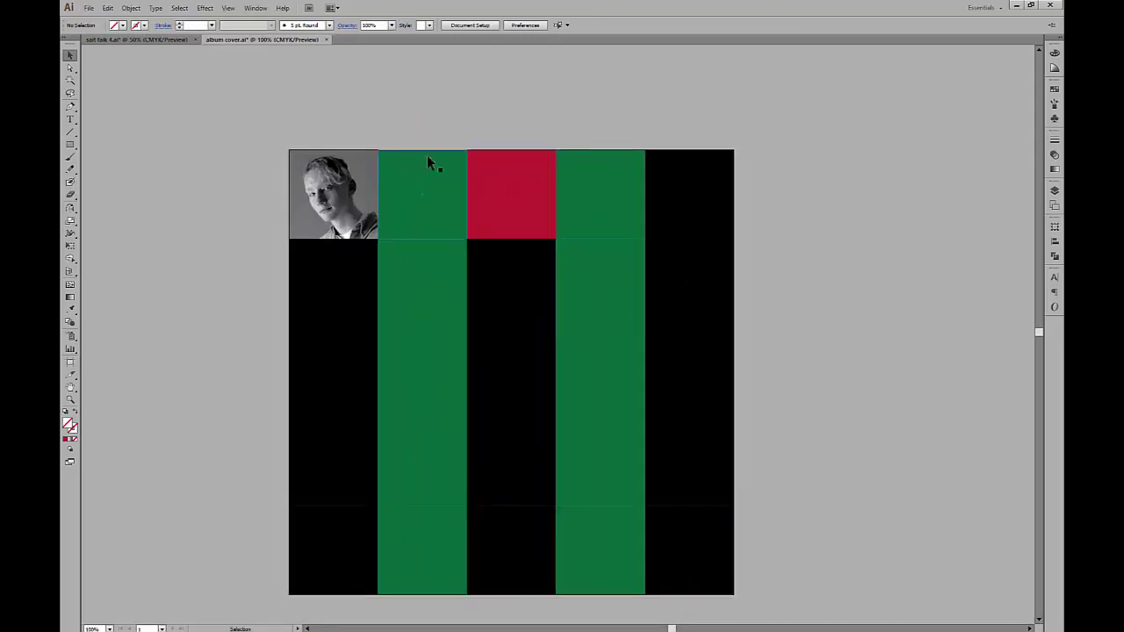
pyautogui.click(356, 209)
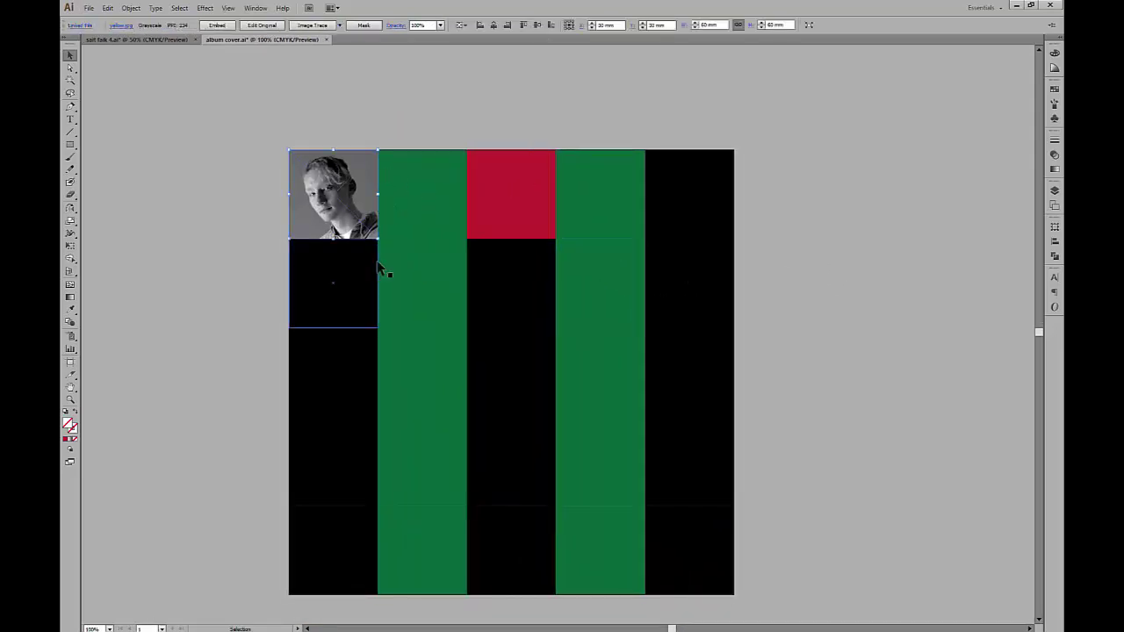
pyautogui.moveTo(363, 207); pyautogui.dragTo(633, 392)
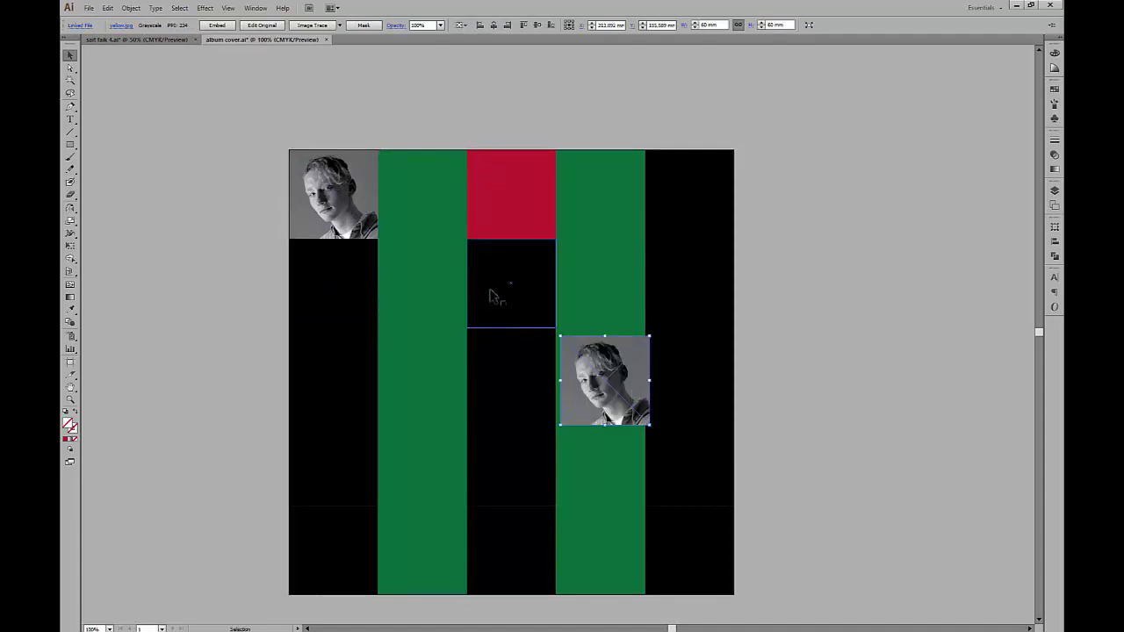
# Step: Set alignment to the selection and align the portrait copy exactly over the black square below the red one
pyautogui.click(467, 26)
pyautogui.click(476, 38)
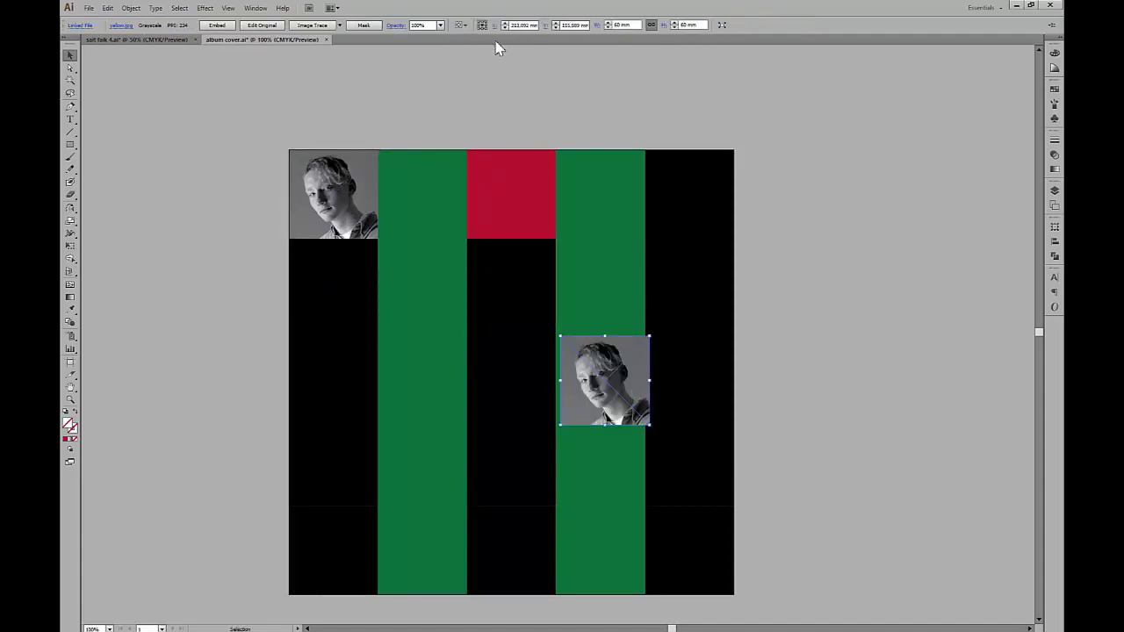
pyautogui.keyDown('shift'); pyautogui.click(518, 275); pyautogui.keyUp('shift')
pyautogui.click(237, 25)
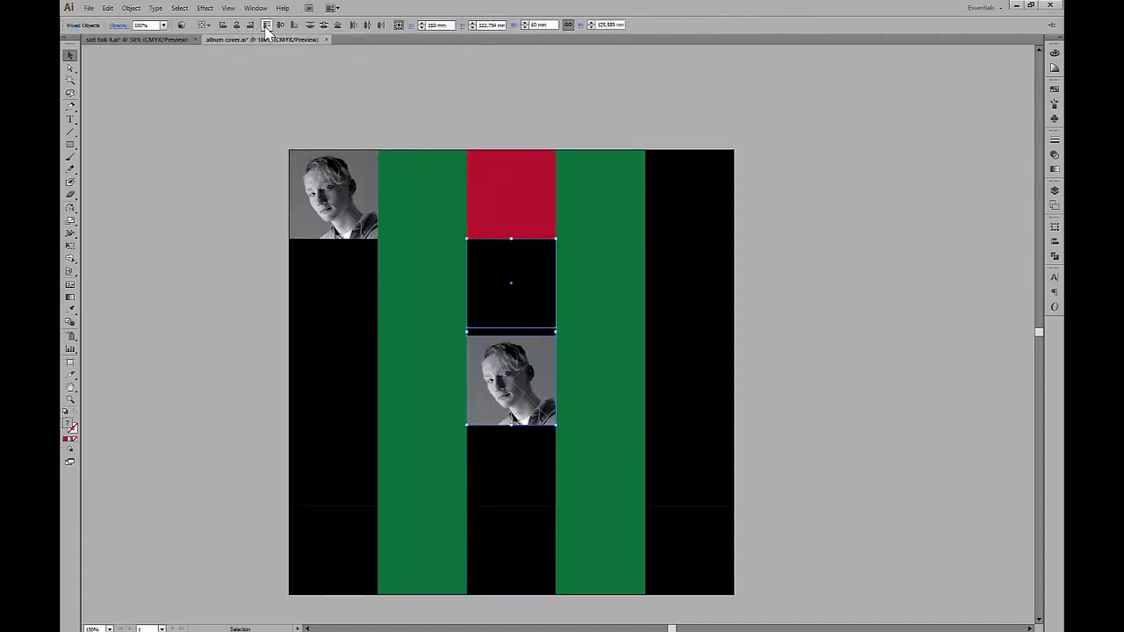
pyautogui.click(266, 25)
pyautogui.click(791, 295)
# Step: Duplicate the portrait and align the copy over the black square in the fifth column, fourth row
pyautogui.moveTo(541, 301); pyautogui.dragTo(604, 496)
pyautogui.keyDown('shift'); pyautogui.click(690, 484); pyautogui.keyUp('shift')
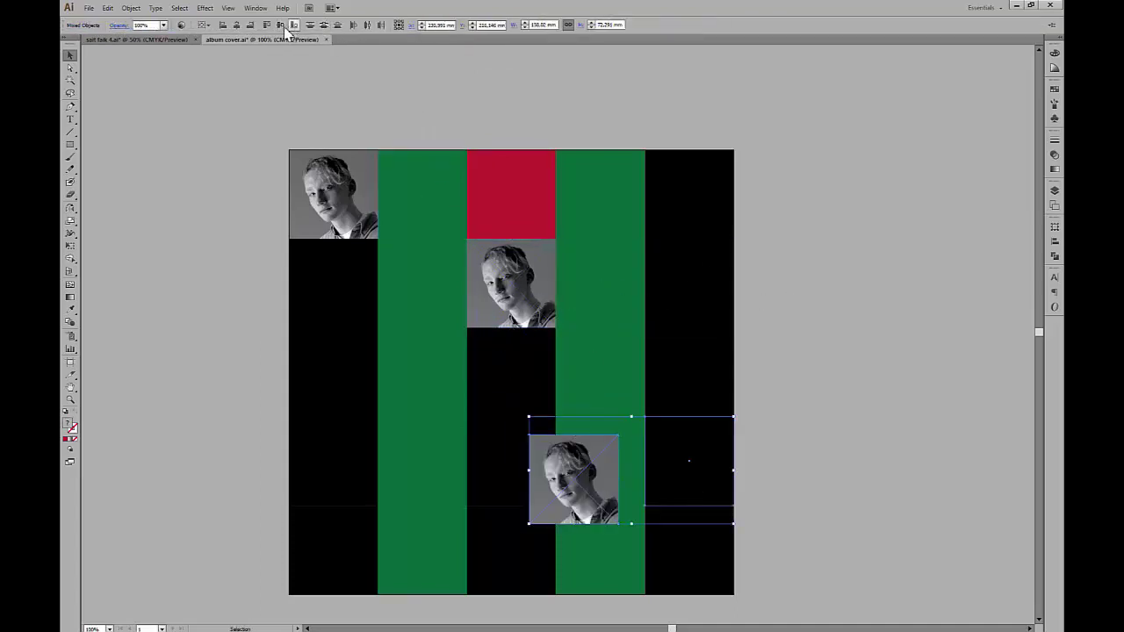
pyautogui.click(250, 25)
pyautogui.click(266, 25)
pyautogui.click(760, 346)
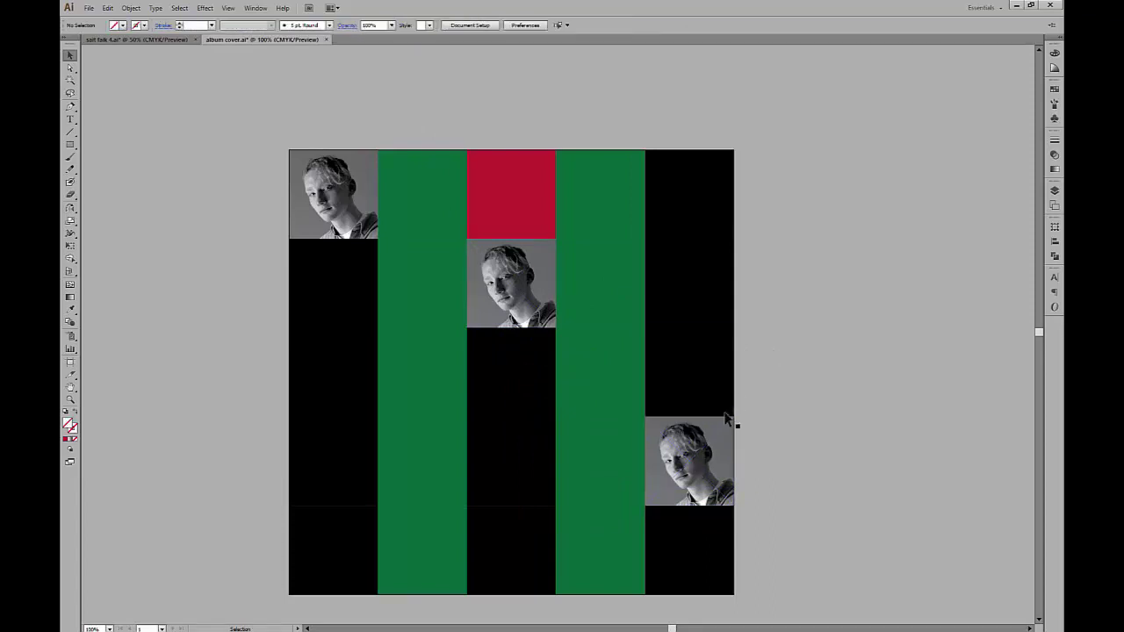
# Step: Duplicate the fifth-column portrait and align the copy over the green square in the fourth column, bottom row
pyautogui.moveTo(701, 480); pyautogui.dragTo(542, 497)
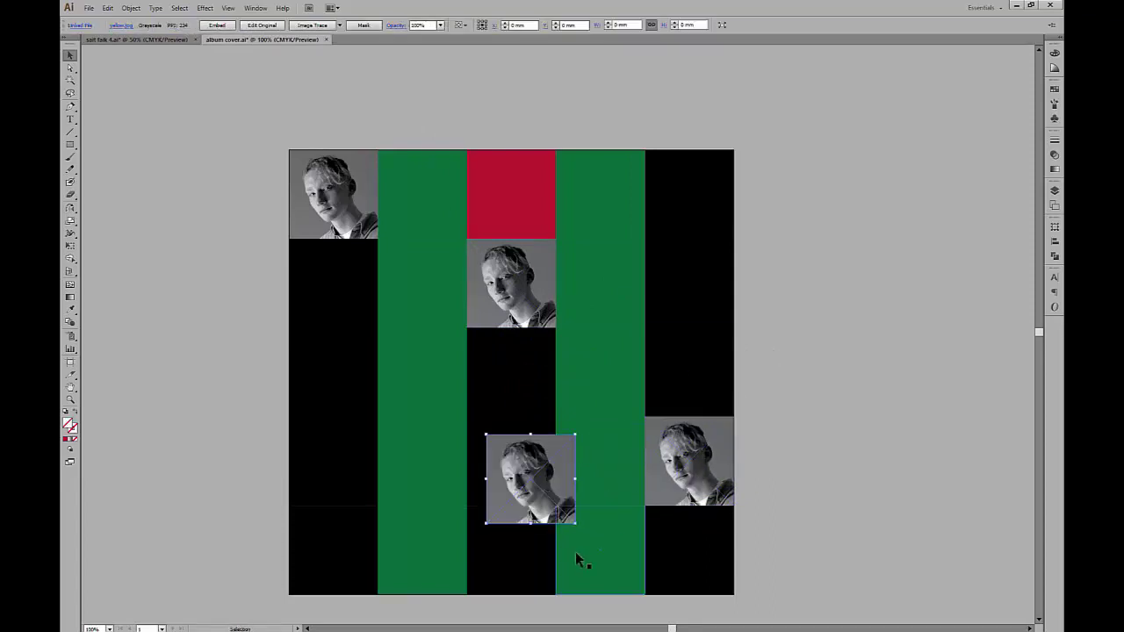
pyautogui.keyDown('shift'); pyautogui.click(575, 560); pyautogui.keyUp('shift')
pyautogui.click(250, 24)
pyautogui.click(293, 24)
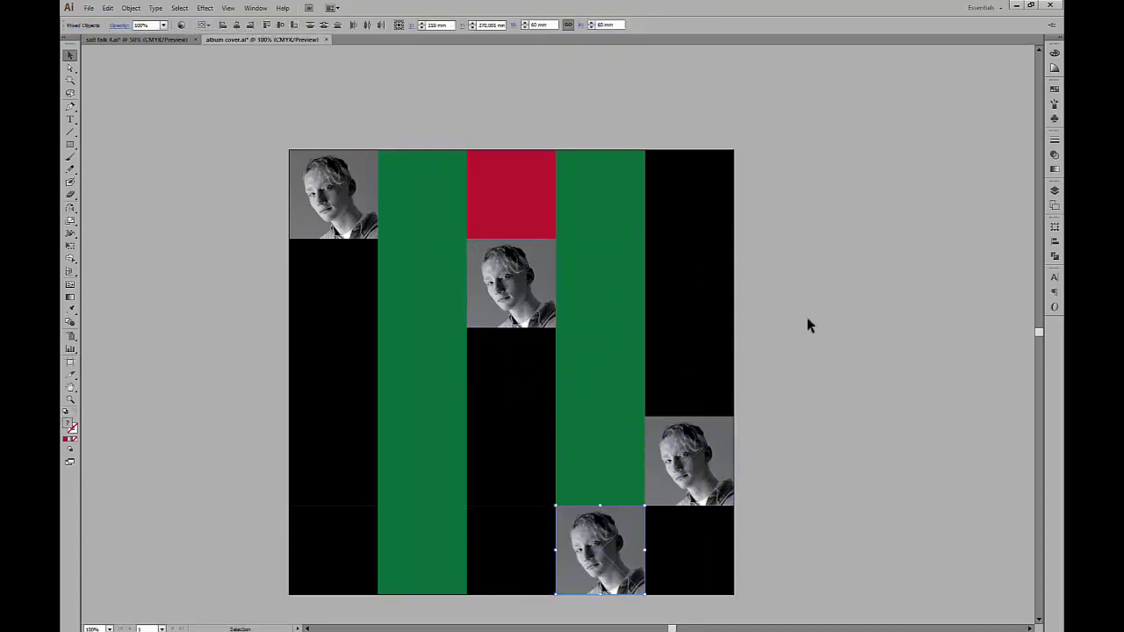
# Step: Duplicate the top-left portrait and align the copy over the green square in the second column, fourth row
pyautogui.moveTo(341, 204); pyautogui.dragTo(469, 460)
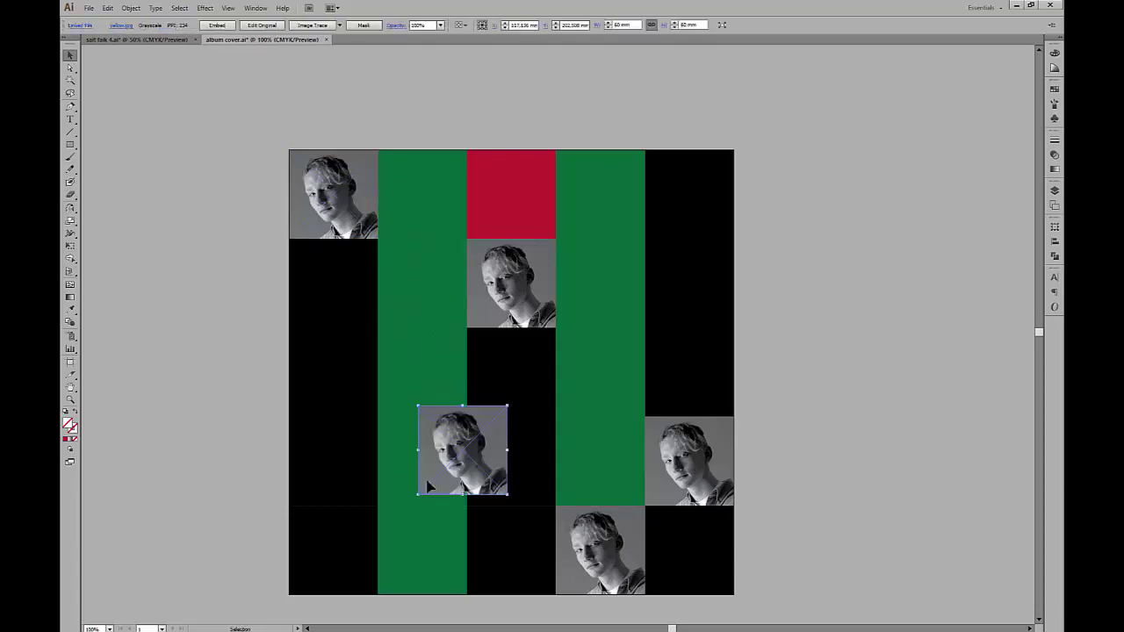
pyautogui.keyDown('shift'); pyautogui.click(396, 474); pyautogui.keyUp('shift')
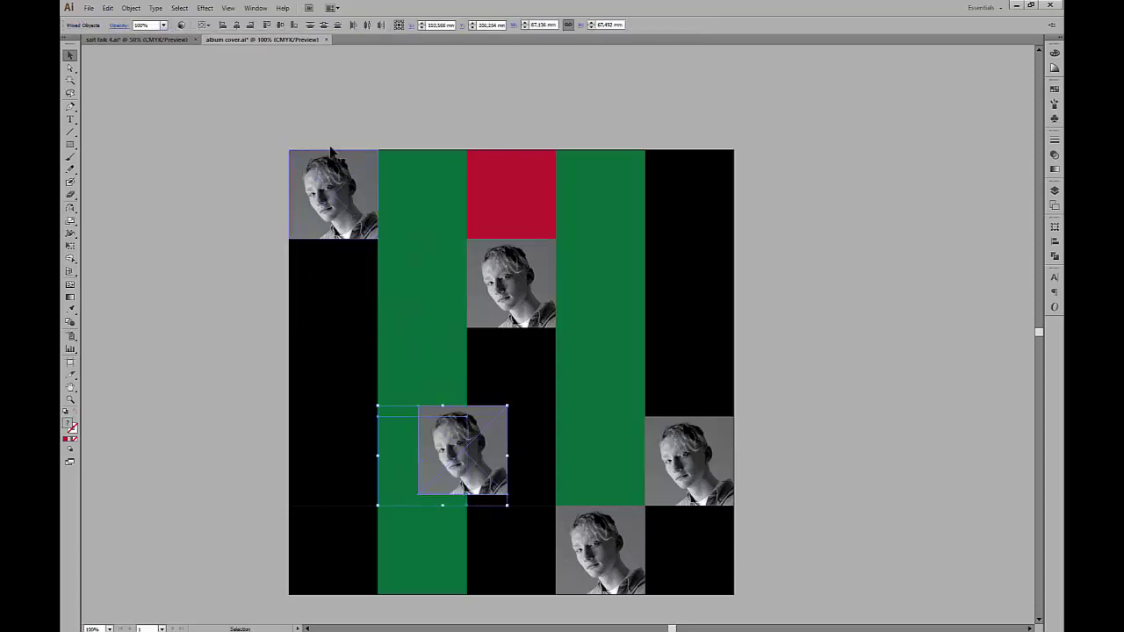
pyautogui.click(224, 25)
pyautogui.click(930, 373)
# Step: Rotate the portrait in the second column, fourth row by 180 degrees so it is upside down, and deselect it
pyautogui.scroll(1, 889, 343)
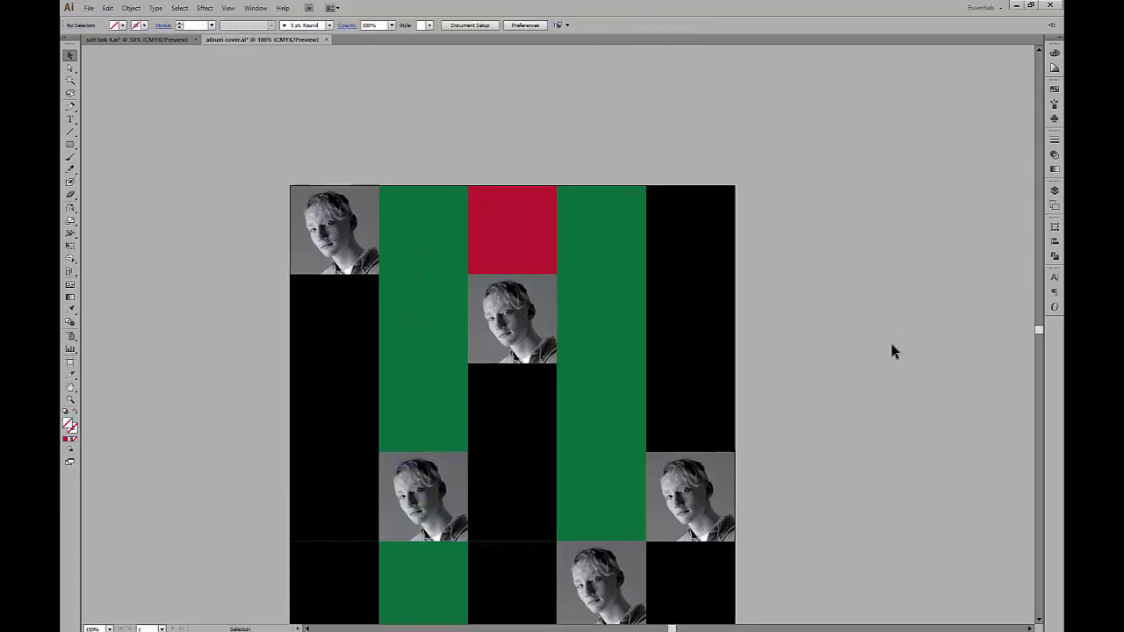
pyautogui.click(436, 533)
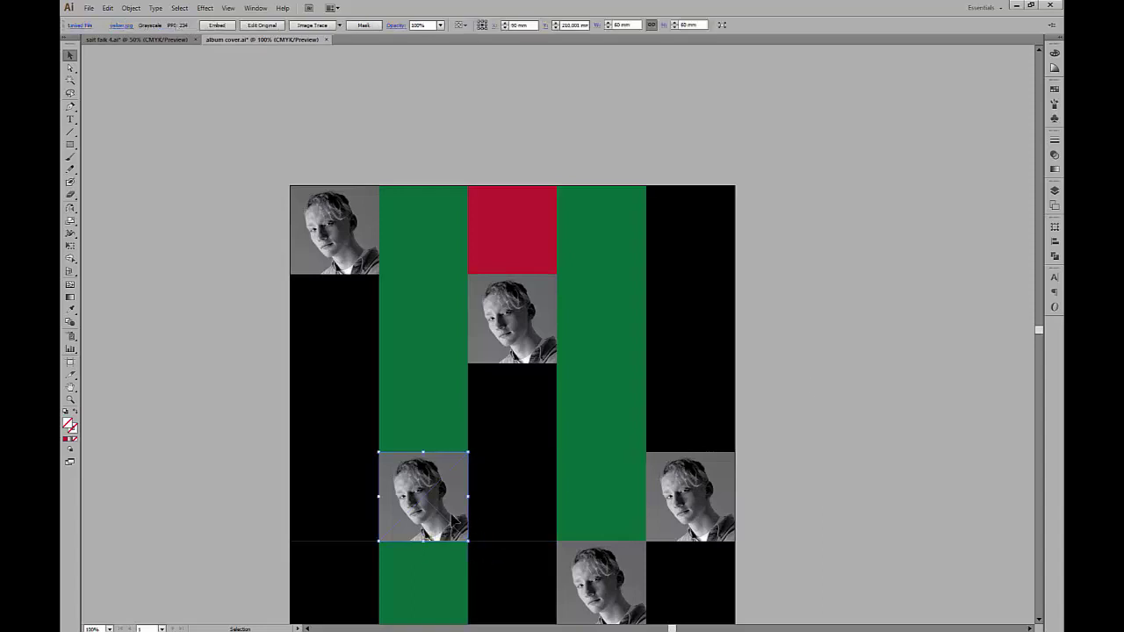
pyautogui.moveTo(474, 535); pyautogui.dragTo(361, 429)
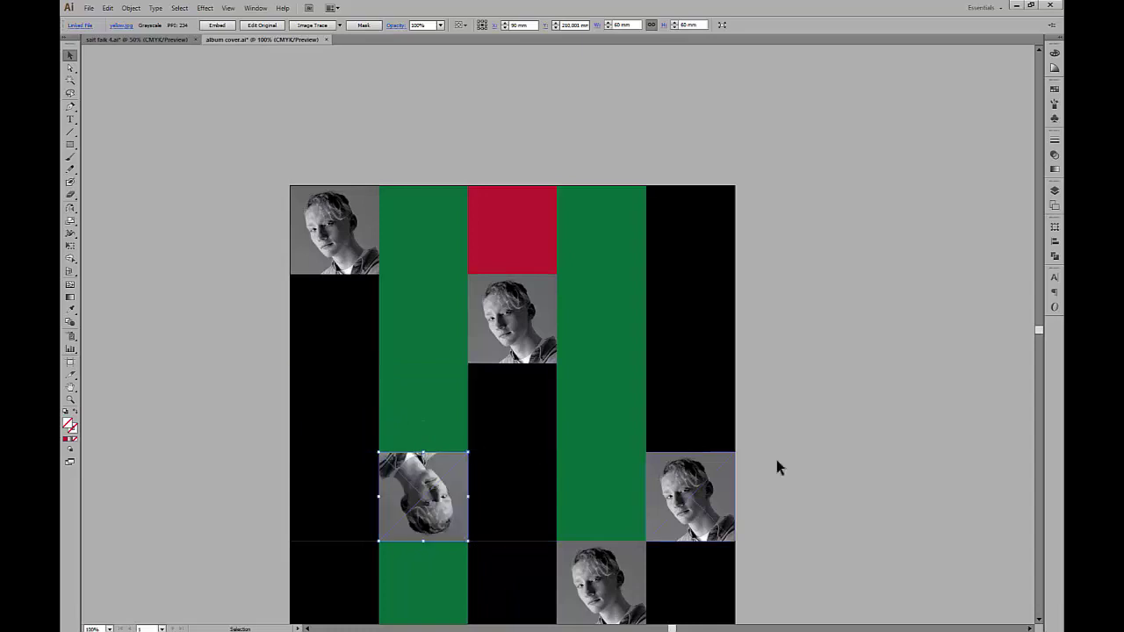
pyautogui.click(802, 395)
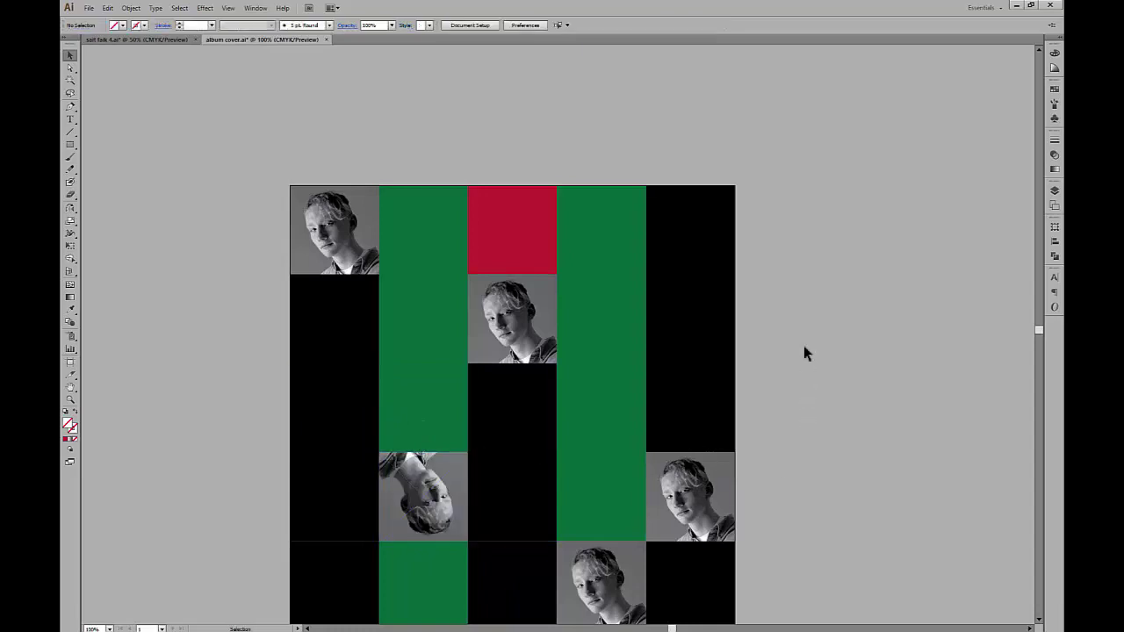
# Step: Create the text "yellow days" on the blank area beside the cover, set its font to Essere and enlarge it
pyautogui.scroll(-1, 795, 374)
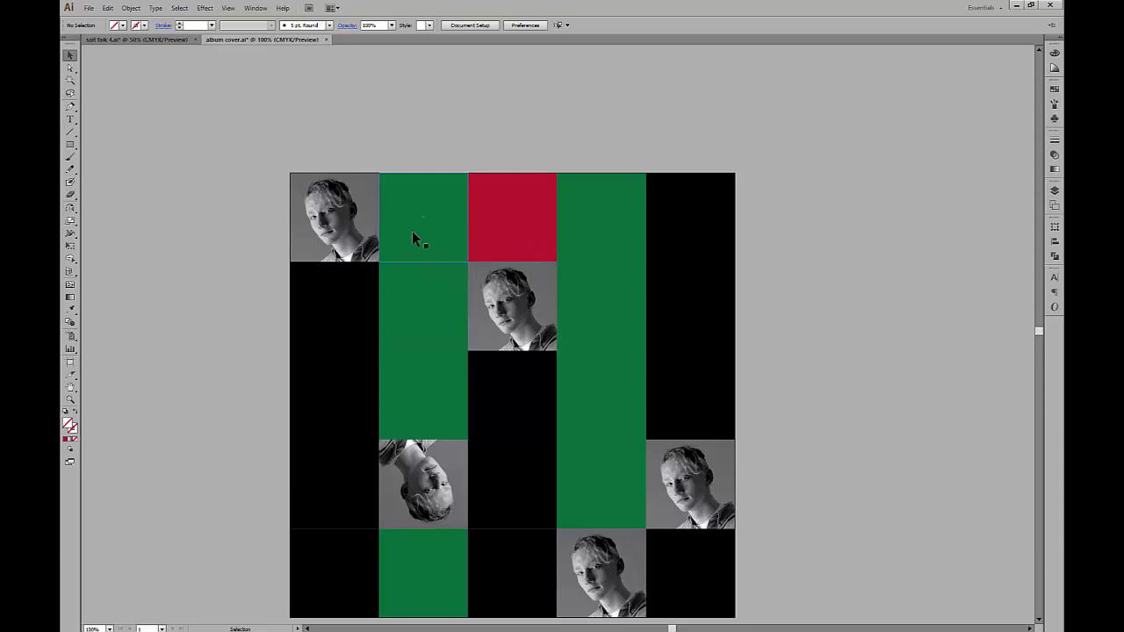
pyautogui.scroll(-2, 773, 316)
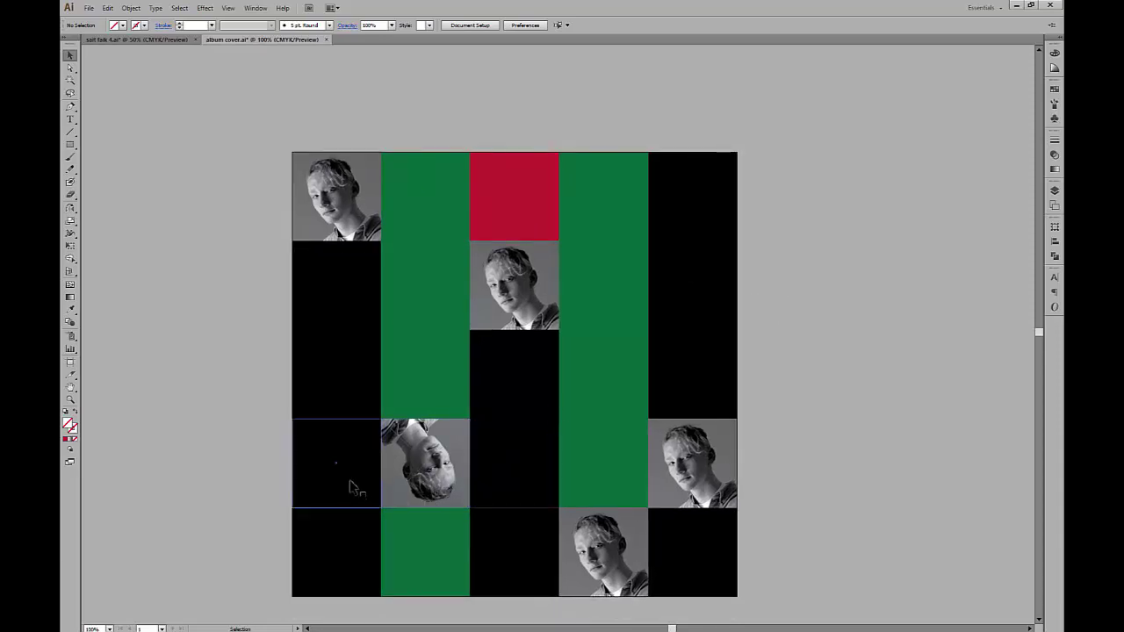
pyautogui.moveTo(546, 315)
pyautogui.mouseDown()
pyautogui.moveTo(587, 315)
pyautogui.moveTo(705, 256)
pyautogui.moveTo(705, 244)
pyautogui.moveTo(691, 286)
pyautogui.moveTo(537, 335)
pyautogui.mouseUp()
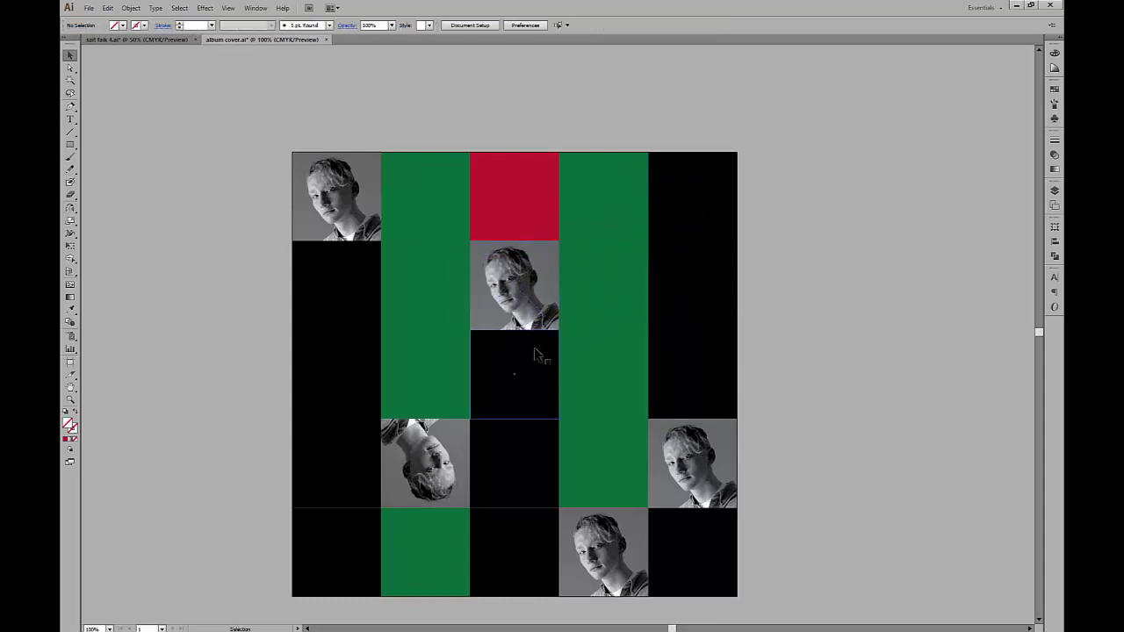
pyautogui.press('t')
pyautogui.click(844, 379)
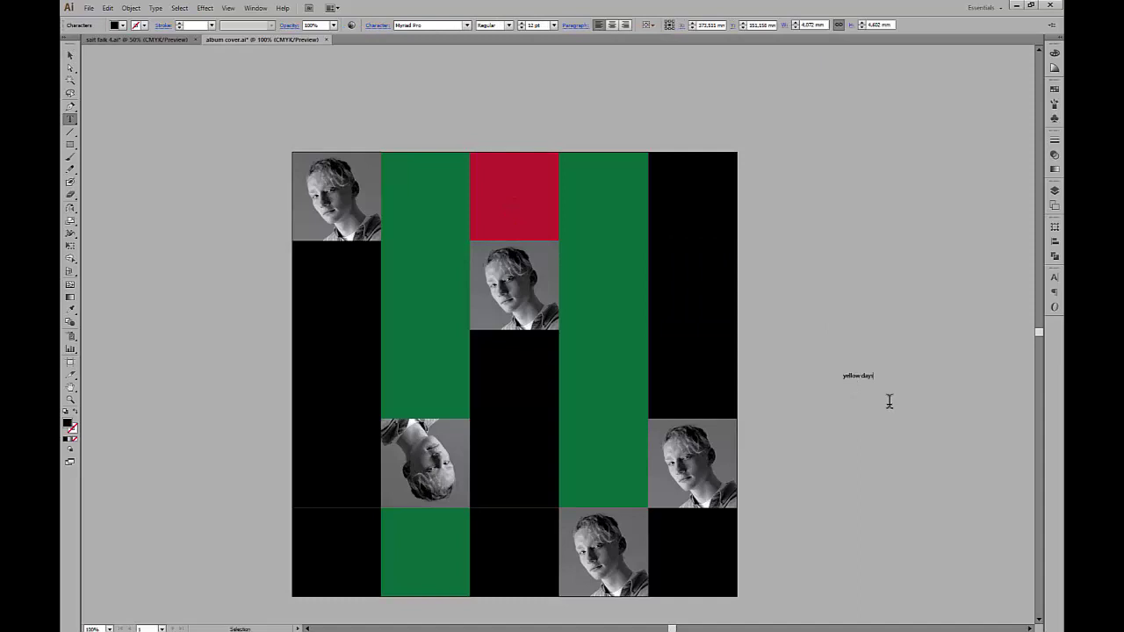
pyautogui.press('Escape')
pyautogui.moveTo(875, 379); pyautogui.dragTo(928, 434)
pyautogui.press('Return')
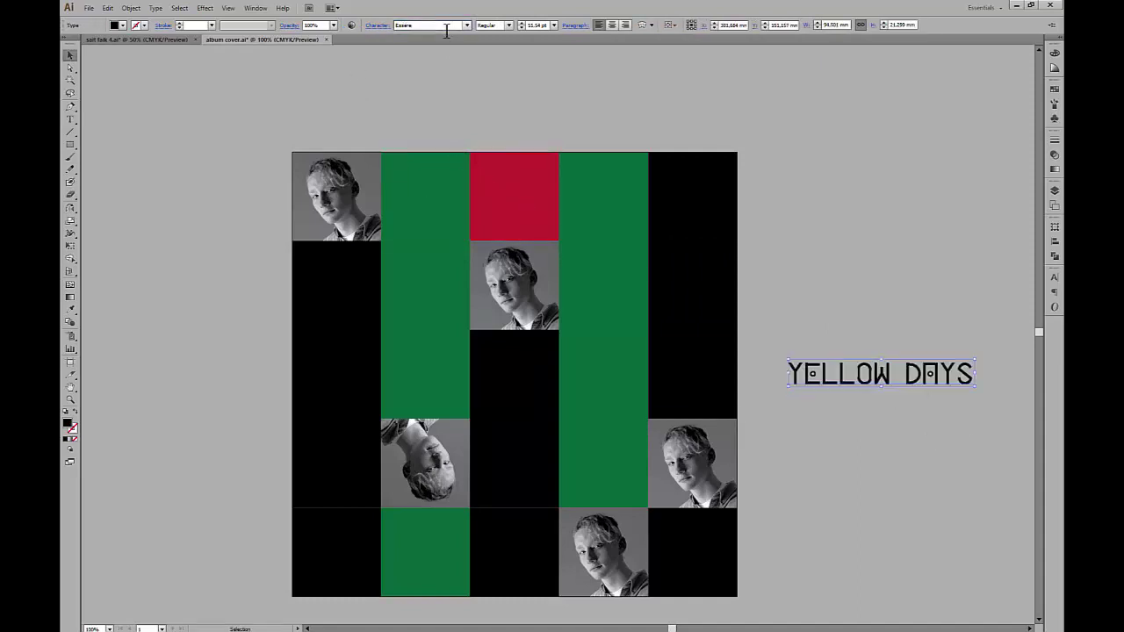
# Step: Fill the "YELLOW DAYS" text with white and deselect it
pyautogui.click(123, 25)
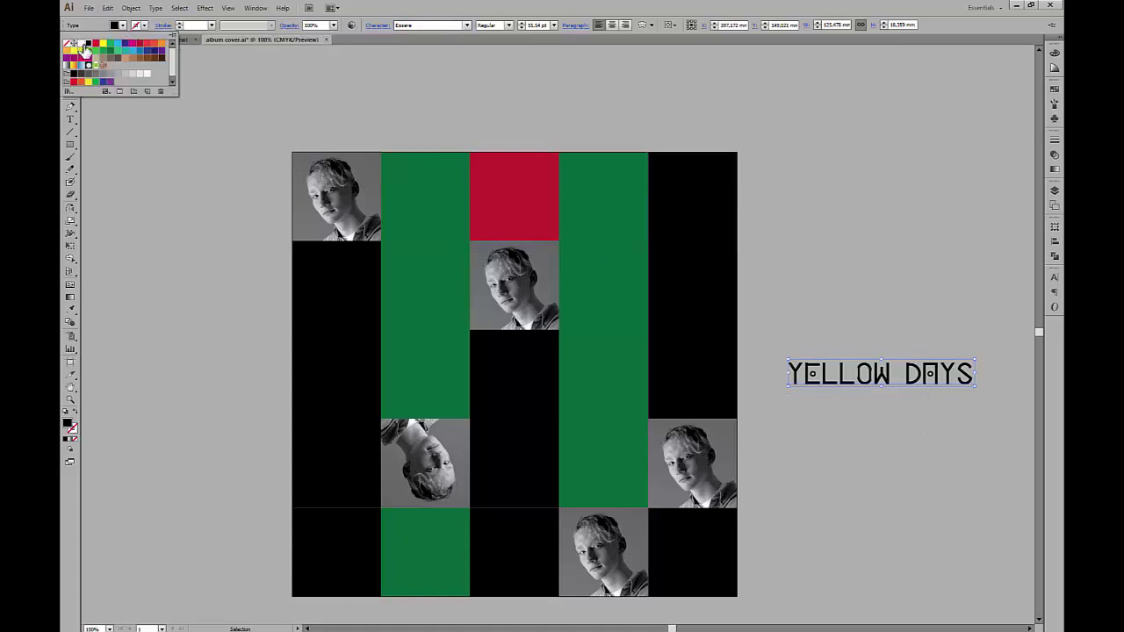
pyautogui.click(84, 48)
pyautogui.click(852, 307)
# Step: Move the white text onto the green square in the second column, top row, and shorten it to the letter Y
pyautogui.moveTo(815, 377); pyautogui.dragTo(605, 213)
pyautogui.doubleClick(419, 200)
pyautogui.press('BackSpace')
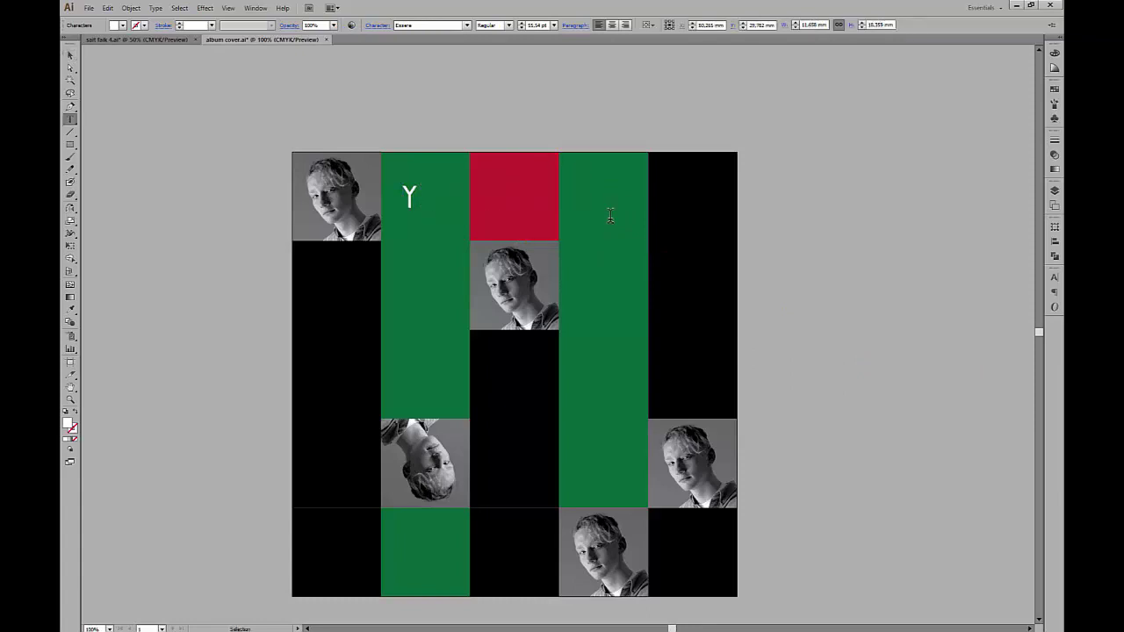
pyautogui.press('Escape')
# Step: Enlarge the Y to about 59 mm tall and centre it in the second column's top square
pyautogui.keyDown('alt'); pyautogui.scroll(1, 438, 235); pyautogui.keyUp('alt')
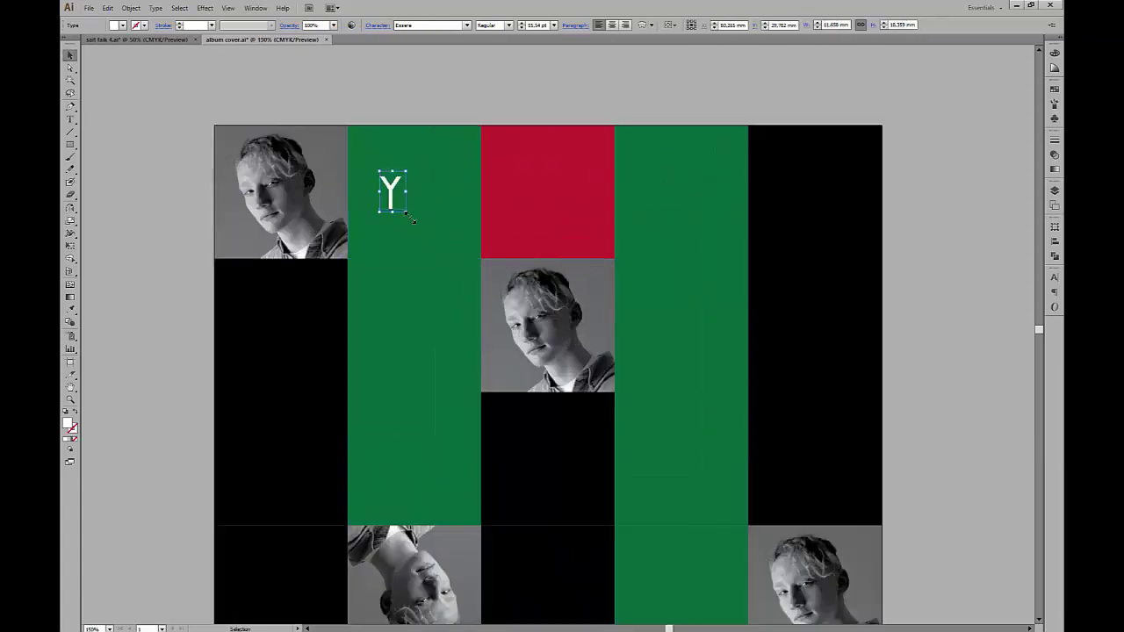
pyautogui.moveTo(405, 211); pyautogui.dragTo(431, 253)
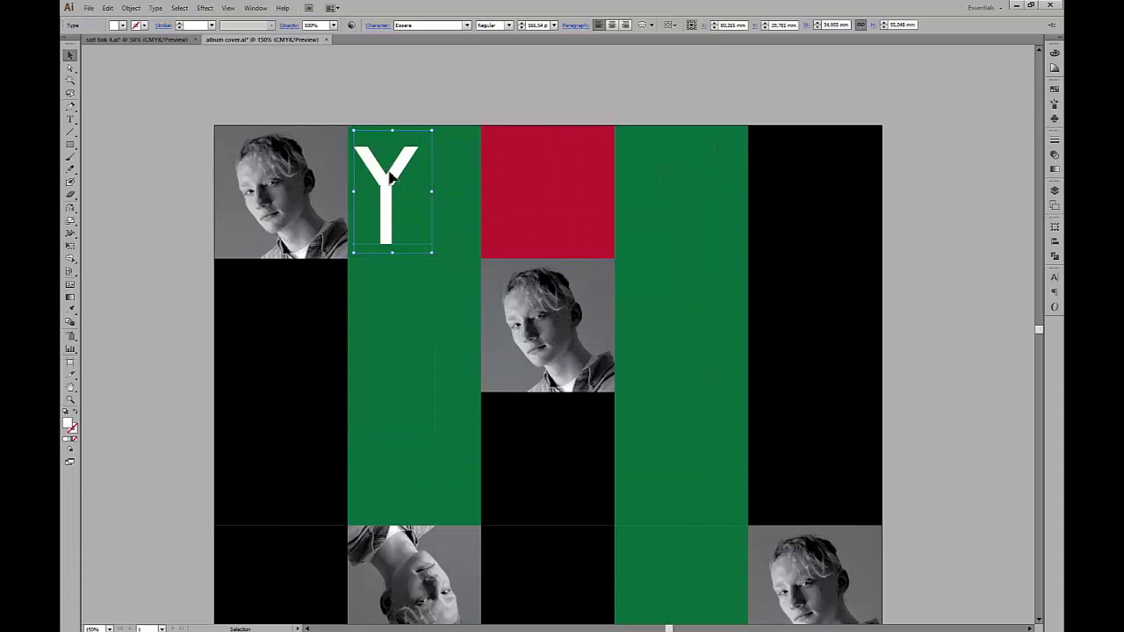
pyautogui.moveTo(389, 174); pyautogui.dragTo(411, 174)
pyautogui.moveTo(455, 130); pyautogui.dragTo(461, 125)
pyautogui.hotkey('ctrl', 'shift', 'a')
# Step: Duplicate the Y at equal spacing into the third, fourth and fifth columns of the top row
pyautogui.moveTo(418, 176); pyautogui.dragTo(554, 170)
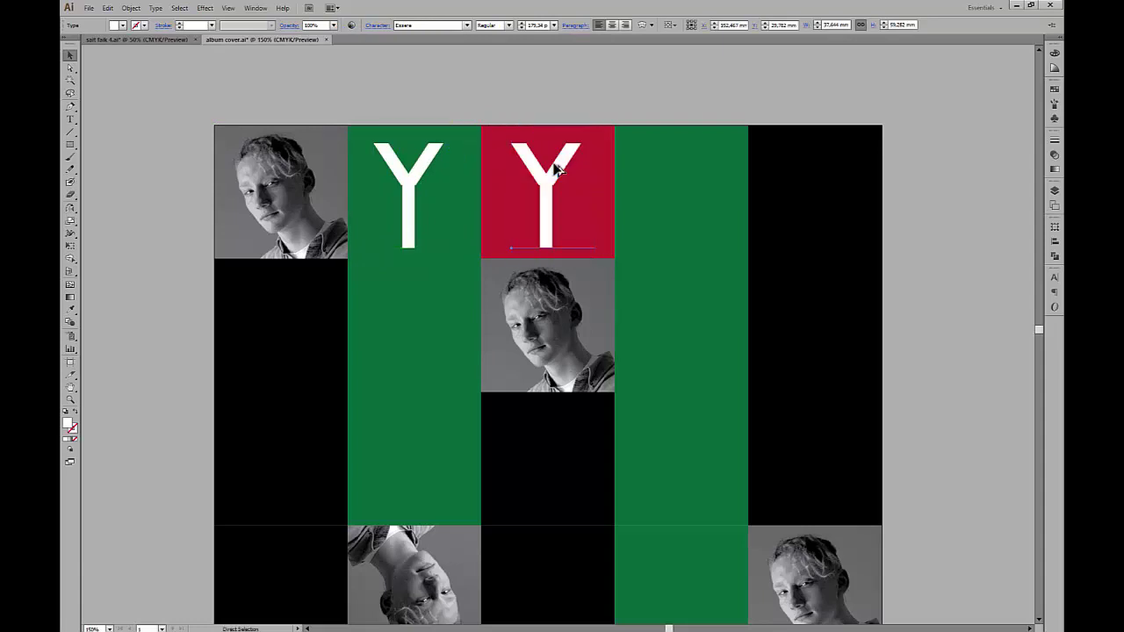
pyautogui.hotkey('ctrl', 'd')
pyautogui.hotkey('ctrl', 'd')
# Step: Change the three copied letters in the top row to E, L and L so the row reads YELL
pyautogui.press('t')
pyautogui.doubleClick(538, 190)
pyautogui.write('E')
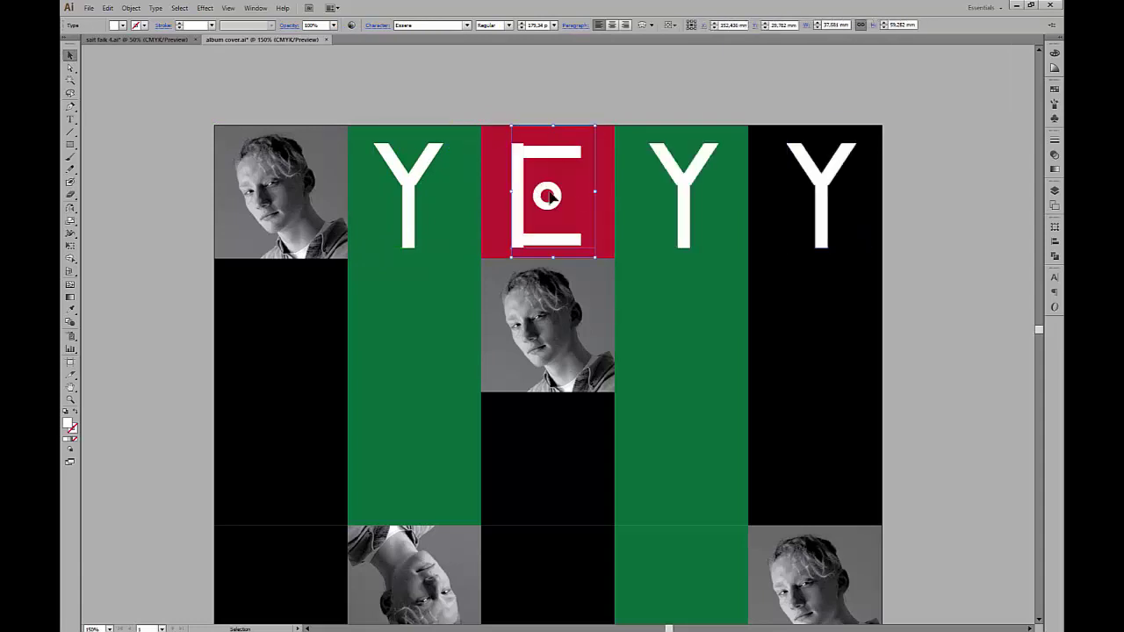
pyautogui.click(679, 183)
pyautogui.doubleClick(680, 182)
pyautogui.write('L')
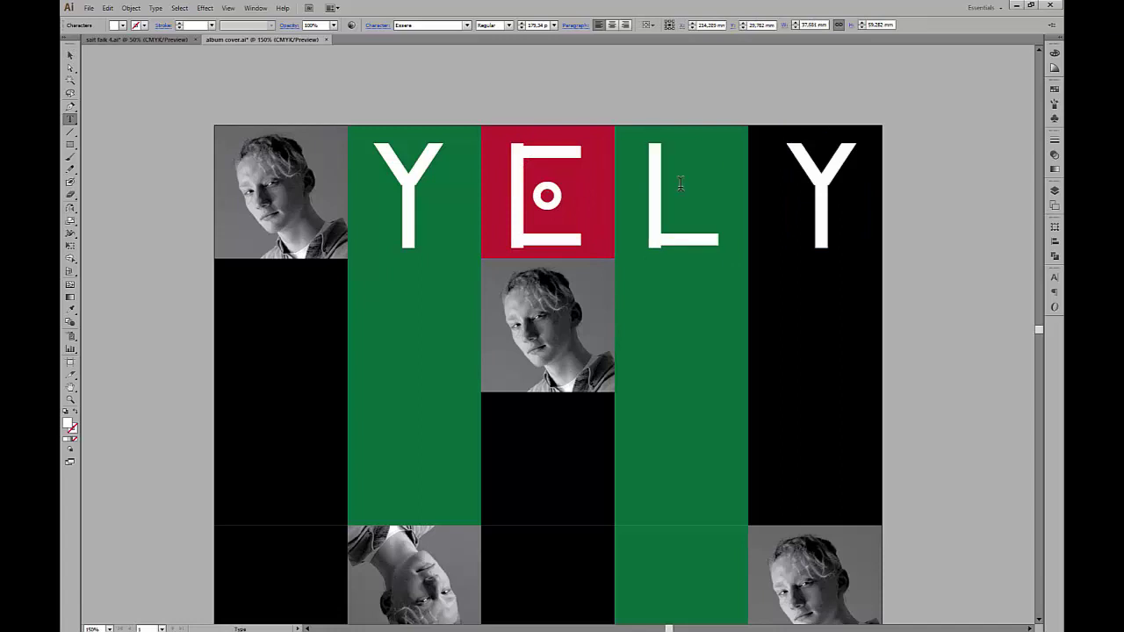
pyautogui.press('Escape')
pyautogui.moveTo(772, 188); pyautogui.dragTo(875, 195)
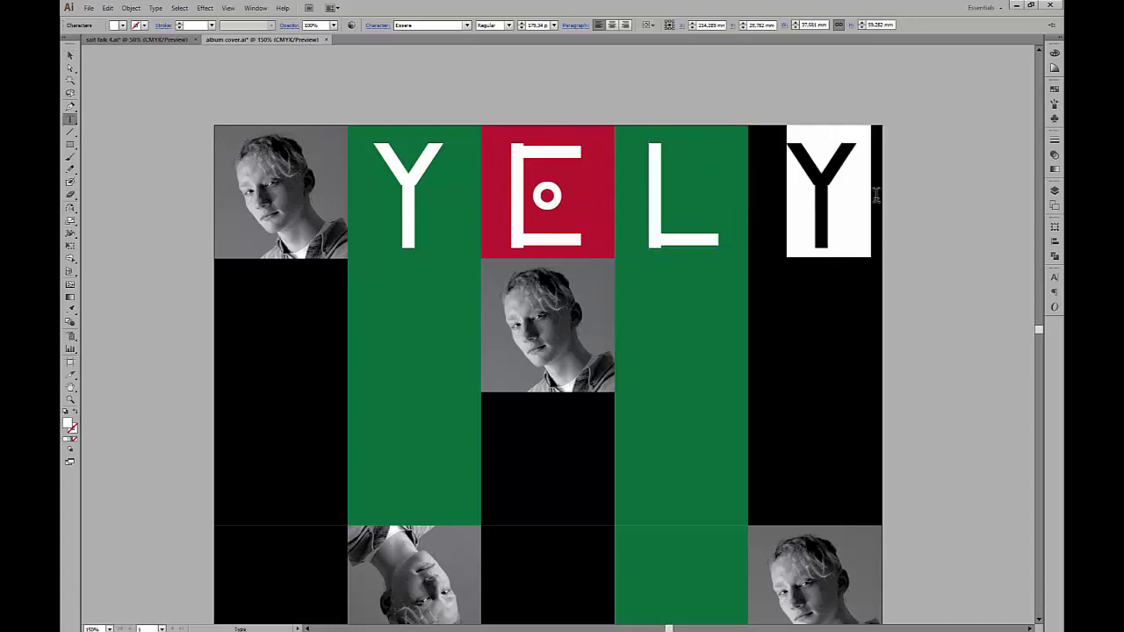
pyautogui.write('L')
pyautogui.press('Escape')
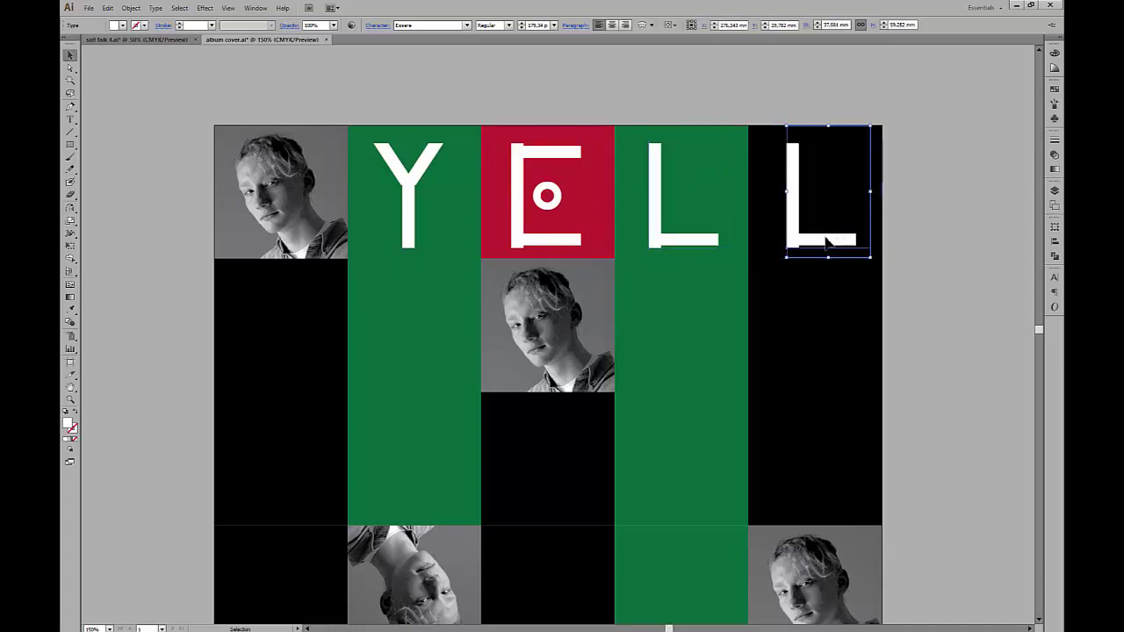
# Step: Duplicate the last L into the first two squares of the second row and change the first copy to O
pyautogui.moveTo(831, 247); pyautogui.dragTo(425, 378)
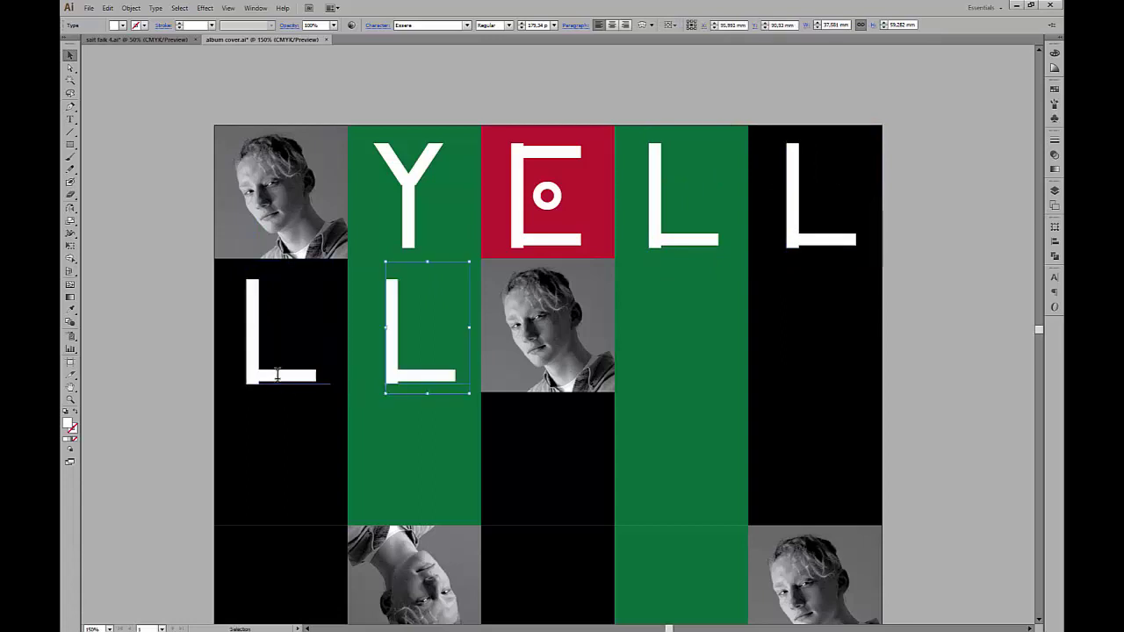
pyautogui.doubleClick(272, 373)
pyautogui.write('O')
pyautogui.press('Escape')
pyautogui.hotkey('ctrl', 'shift', 'a')
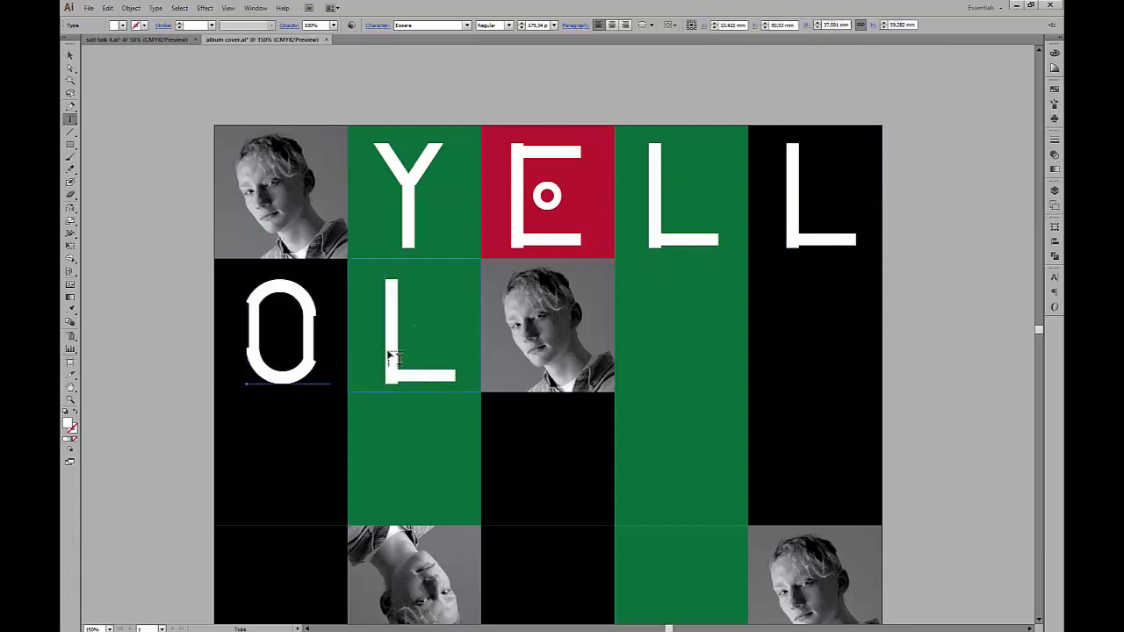
# Step: Change the L in the second column, second row to W, nudge it slightly left to centre it, and deselect it
pyautogui.click(397, 350)
pyautogui.write('W')
pyautogui.press('Delete')
pyautogui.press('Escape')
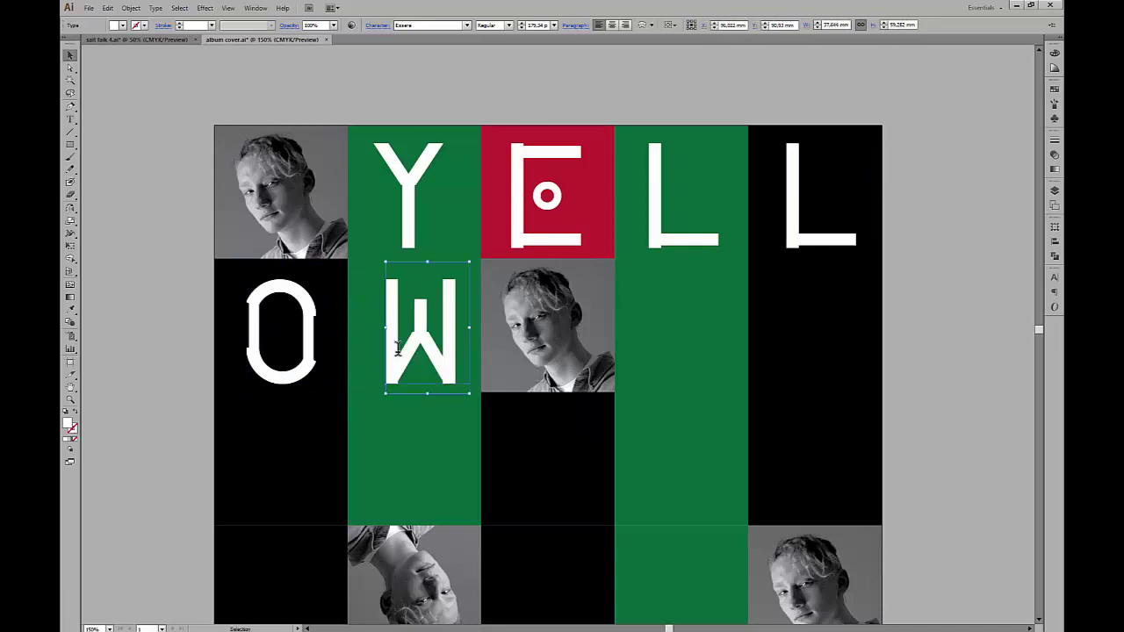
pyautogui.press('Left')
pyautogui.press('Left')
pyautogui.press('Left')
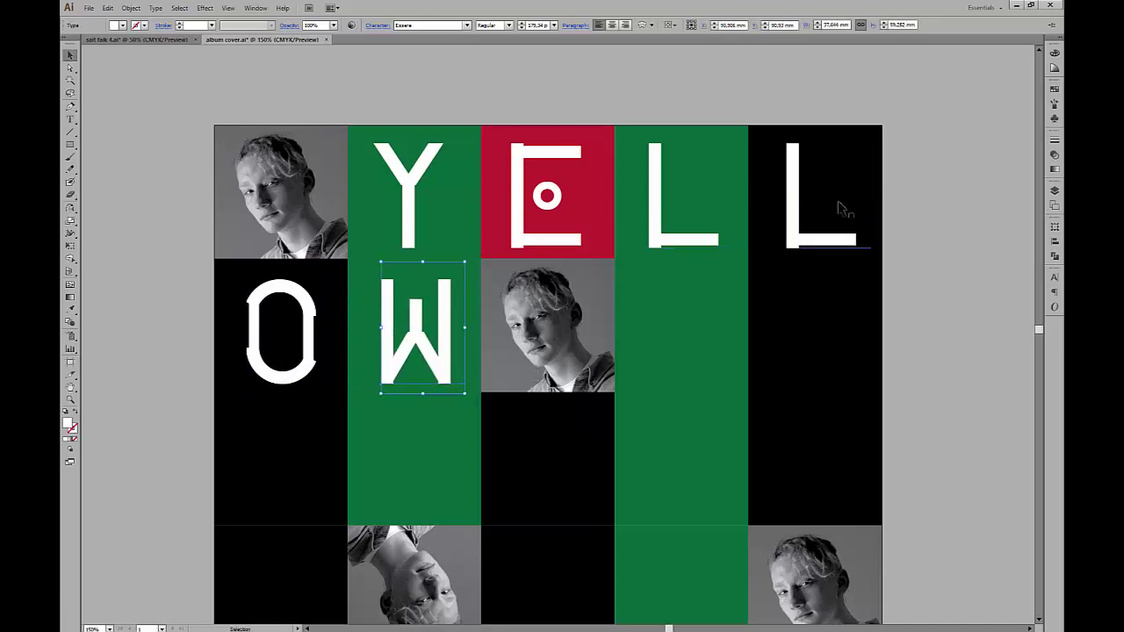
pyautogui.click(963, 253)
# Step: Copy a letter into the third column, third row, change it to D, and repeat it across the fourth and fifth columns
pyautogui.scroll(-1, 963, 246)
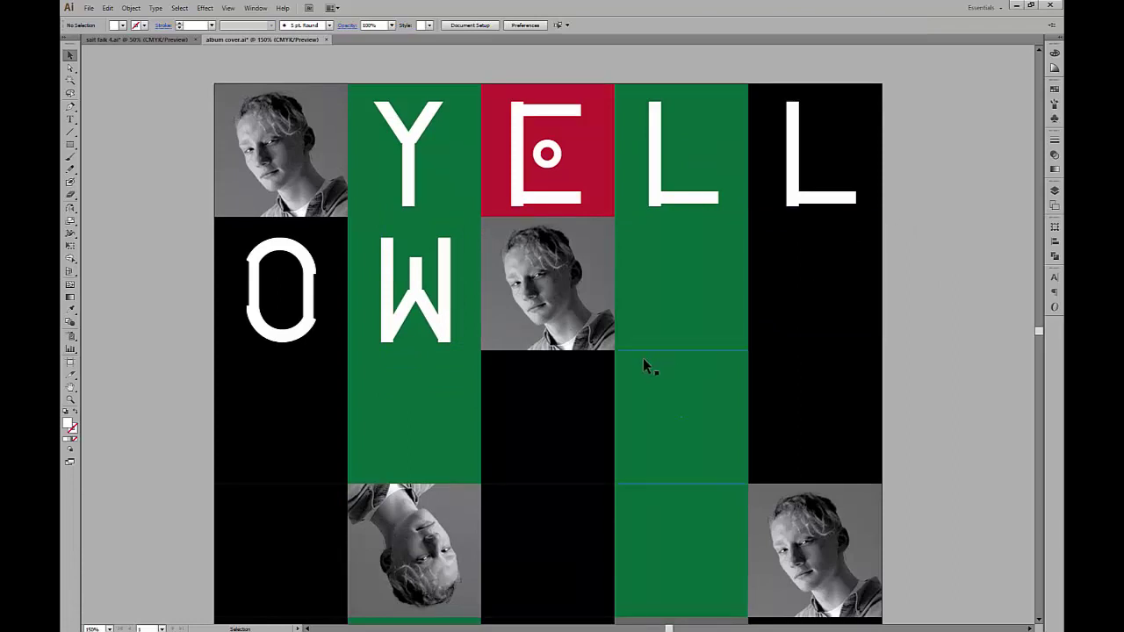
pyautogui.moveTo(409, 178); pyautogui.dragTo(690, 430)
pyautogui.doubleClick(553, 439)
pyautogui.doubleClick(558, 416)
pyautogui.write('D')
pyautogui.press('Escape')
pyautogui.hotkey('ctrl', 'd')
# Step: Copy the D into the first column, fourth row and change the copy to Y
pyautogui.moveTo(561, 439); pyautogui.dragTo(343, 504)
pyautogui.press('t')
pyautogui.doubleClick(367, 479)
pyautogui.write('Y')
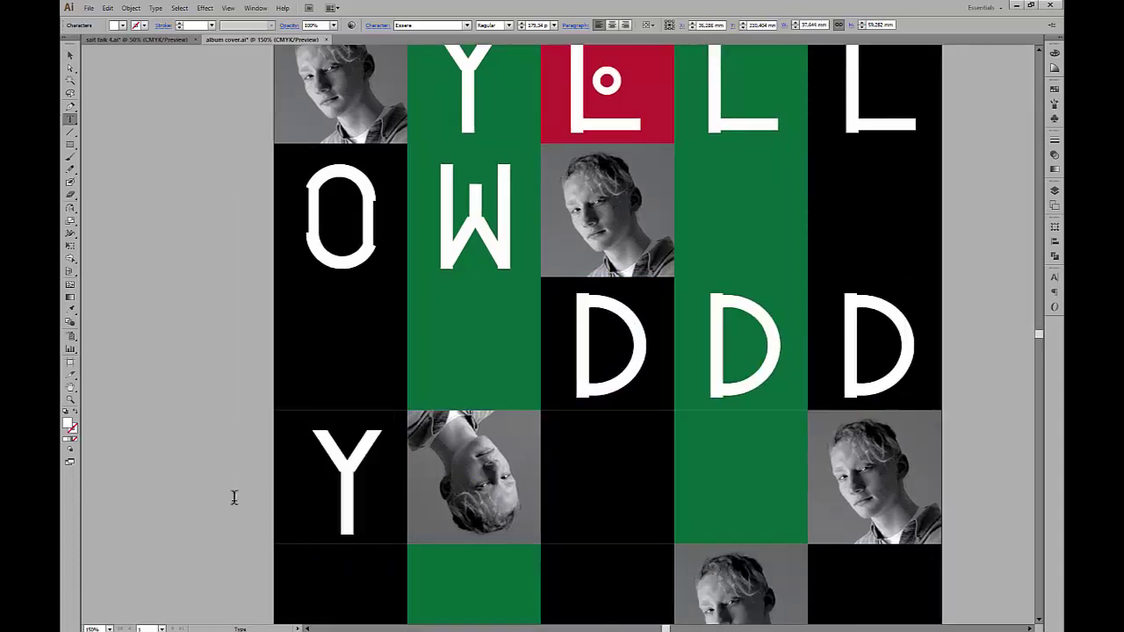
pyautogui.press('Escape')
# Step: Change the second and third D in the third row to A and Y so the row reads DAY
pyautogui.doubleClick(766, 353)
pyautogui.write('A')
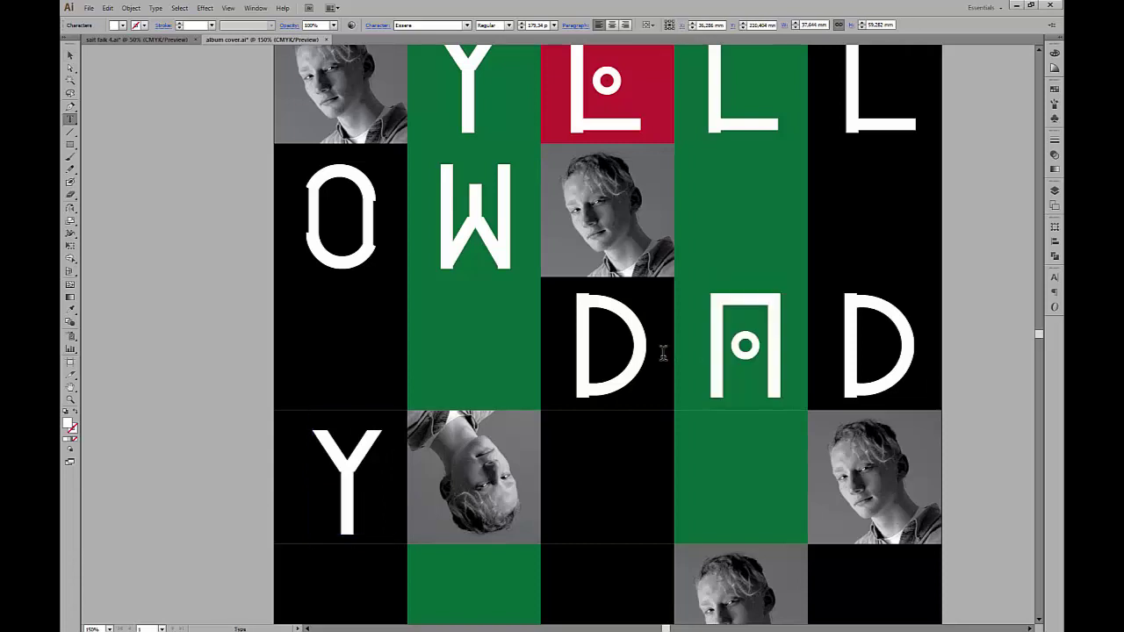
pyautogui.press('Escape')
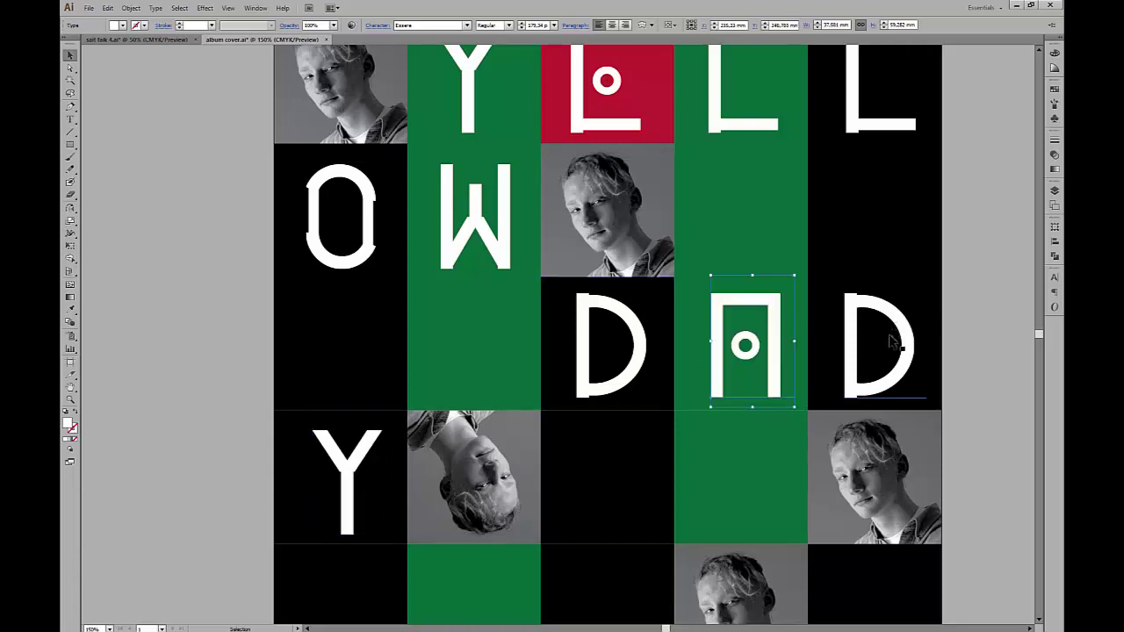
pyautogui.press('t')
pyautogui.doubleClick(891, 342)
pyautogui.write('Y')
pyautogui.press('Escape')
pyautogui.press('t')
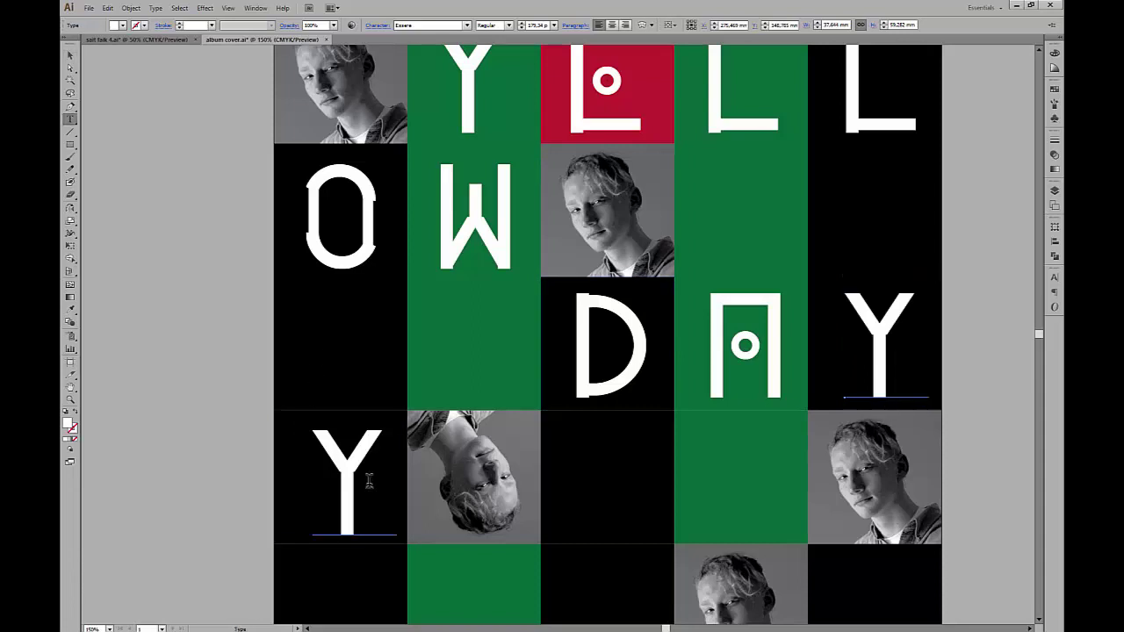
# Step: Change the letter in the first column, fourth row to S and deselect it
pyautogui.doubleClick(369, 480)
pyautogui.write('S')
pyautogui.press('Escape')
pyautogui.click(987, 257)
pyautogui.hotkey('ctrl', '1')
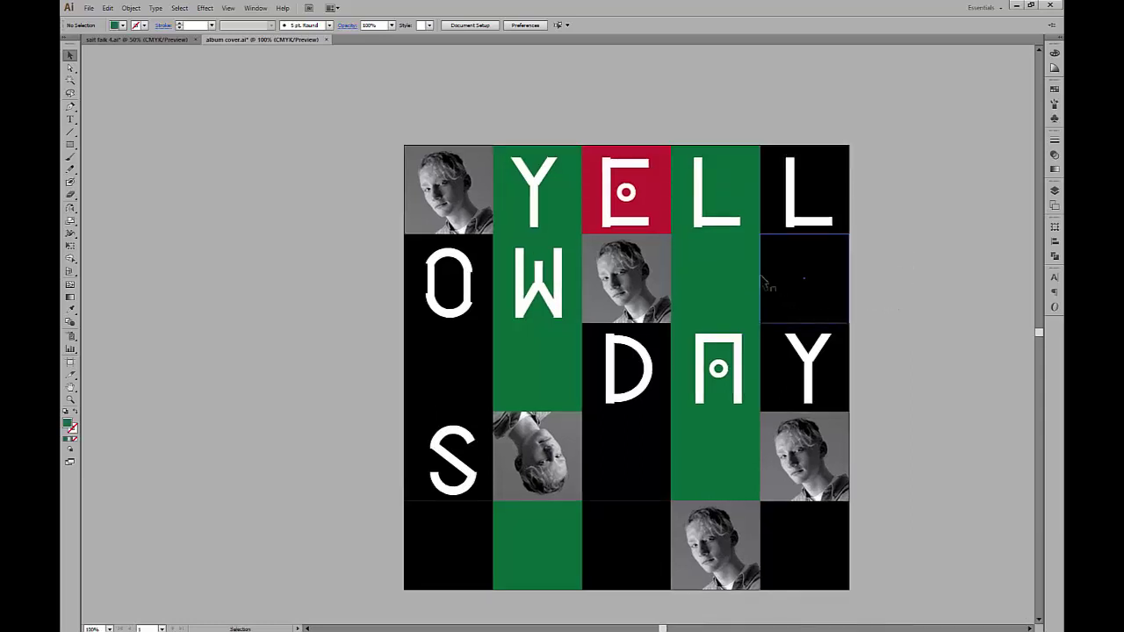
# Step: Select all green squares together with the Magic Wand, fill them with yellow, and deselect them
pyautogui.press('y')
pyautogui.click(747, 283)
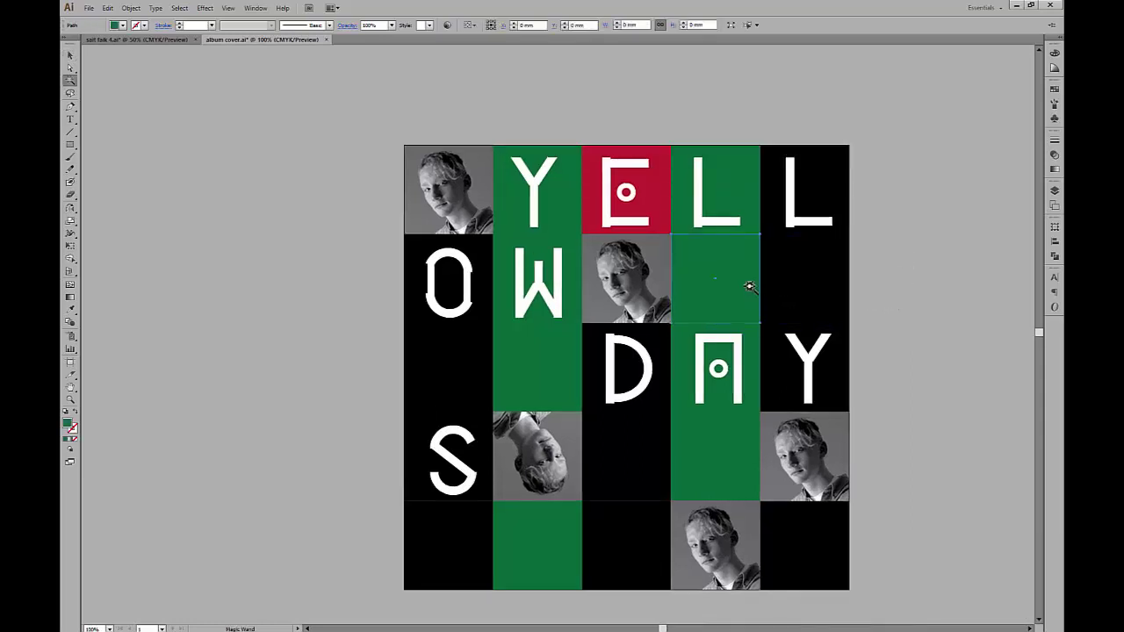
pyautogui.click(115, 25)
pyautogui.click(104, 45)
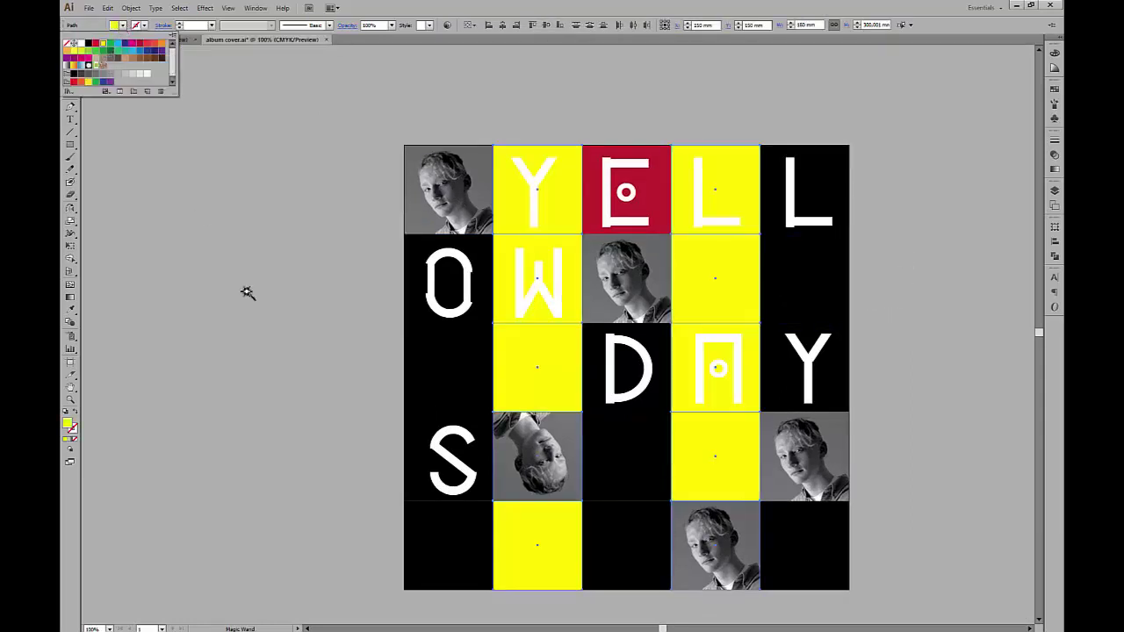
pyautogui.press('v')
pyautogui.click(264, 344)
pyautogui.scroll(1, 866, 482)
pyautogui.moveTo(908, 396); pyautogui.dragTo(871, 393)
pyautogui.keyDown('ctrl'); pyautogui.keyDown('alt'); pyautogui.click(870, 394); pyautogui.keyUp('alt'); pyautogui.keyUp('ctrl')
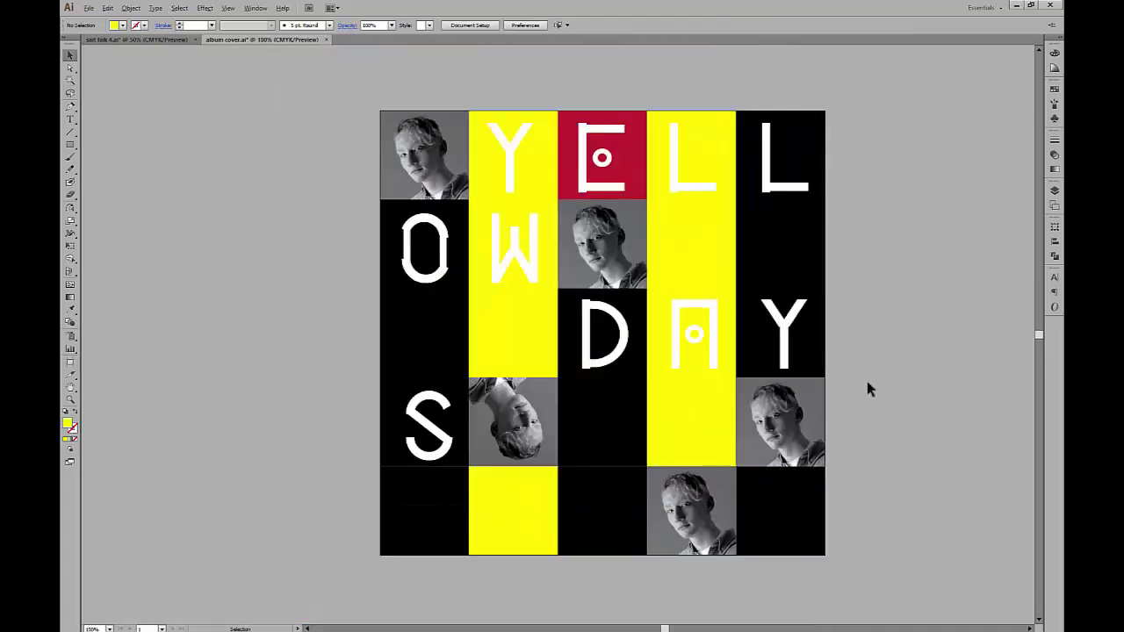
# Step: Place a copy of the red square over the portrait in the fifth column, fourth row, and bring it to the front
pyautogui.click(636, 179)
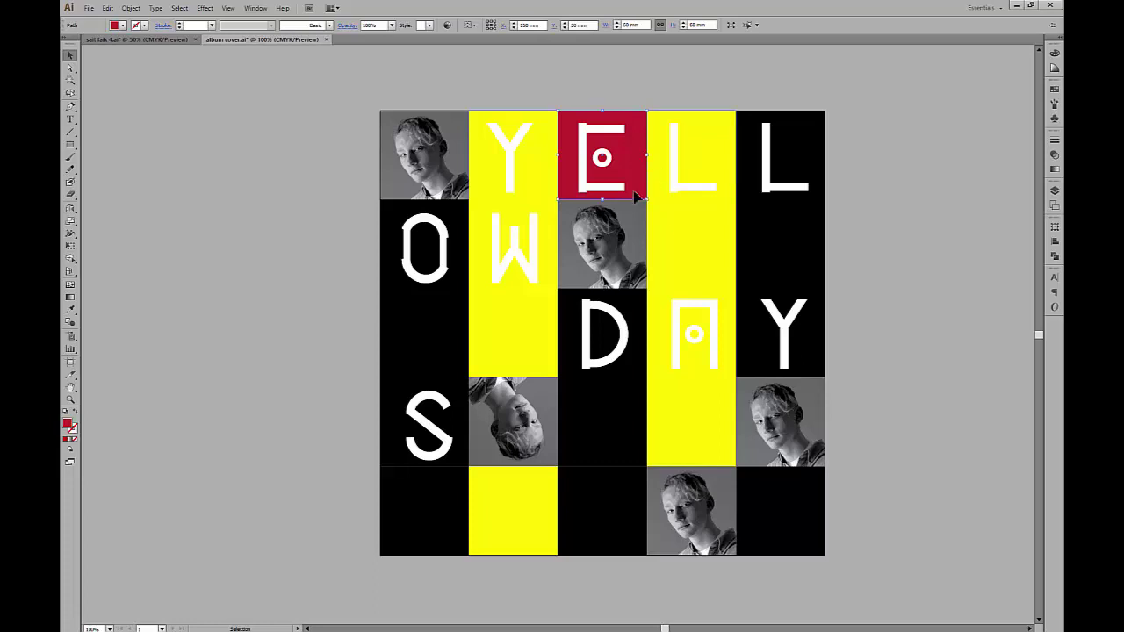
pyautogui.click(814, 457)
pyautogui.rightClick(815, 441)
pyautogui.moveTo(890, 407)
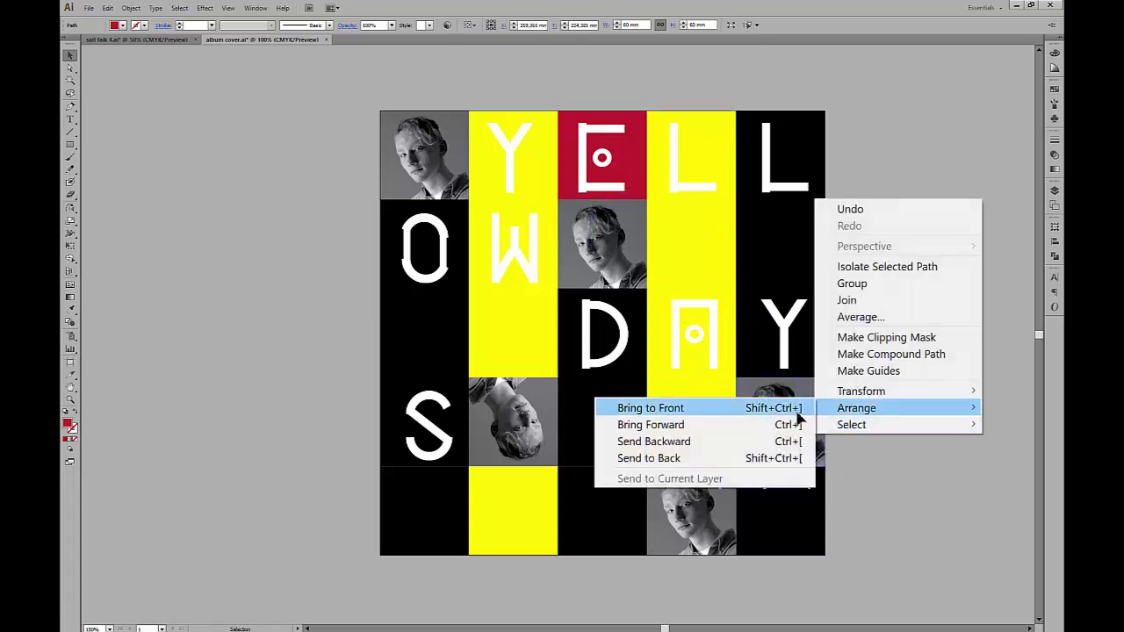
pyautogui.click(764, 405)
# Step: Set the copied red square's blending mode to Multiply and deselect it
pyautogui.click(1054, 155)
pyautogui.click(950, 145)
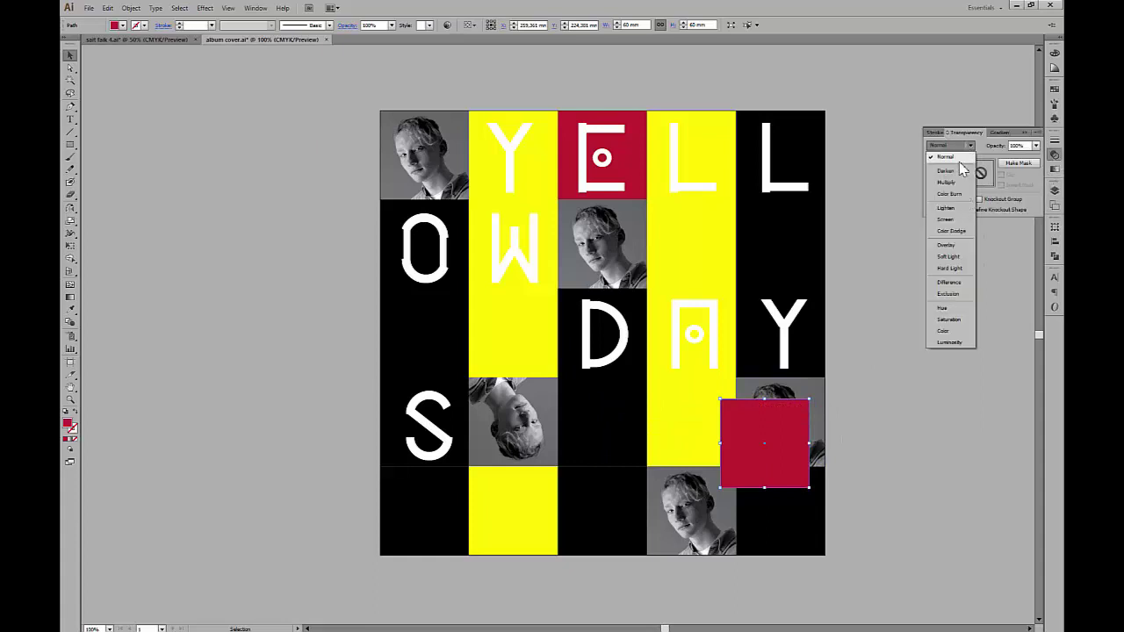
pyautogui.click(948, 171)
pyautogui.click(902, 409)
# Step: Try the red overlay at 120 × 120 mm, aligned over the four cells in the cover's lower-right corner
pyautogui.moveTo(802, 437); pyautogui.dragTo(861, 384)
pyautogui.click(930, 387)
pyautogui.click(753, 450)
pyautogui.scroll(1, 792, 447)
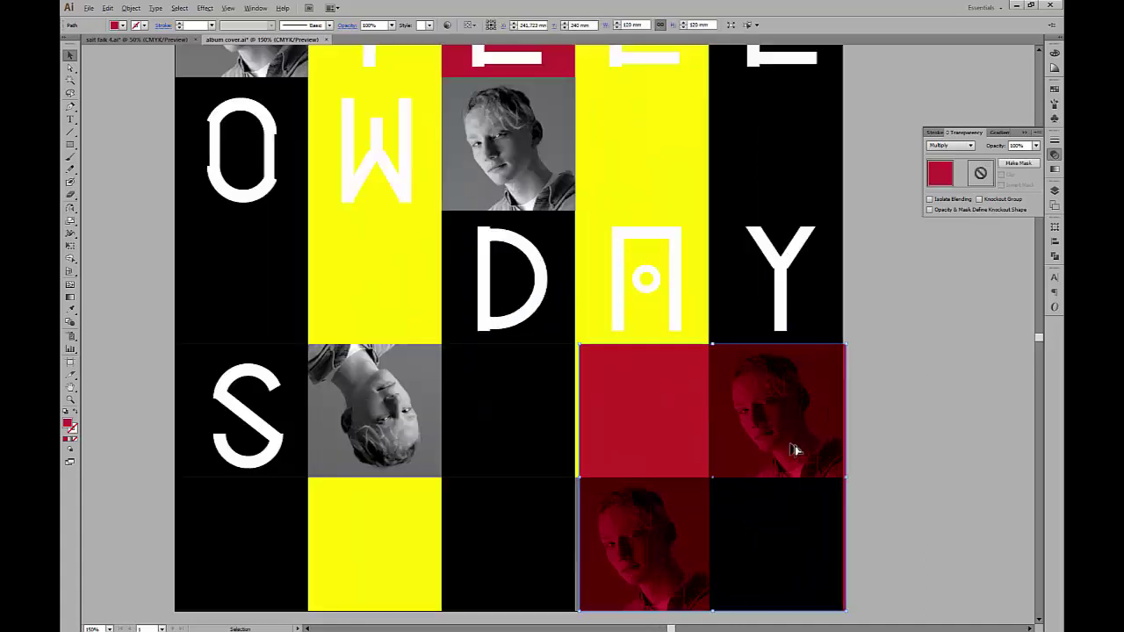
pyautogui.moveTo(807, 445); pyautogui.dragTo(805, 445)
pyautogui.click(899, 414)
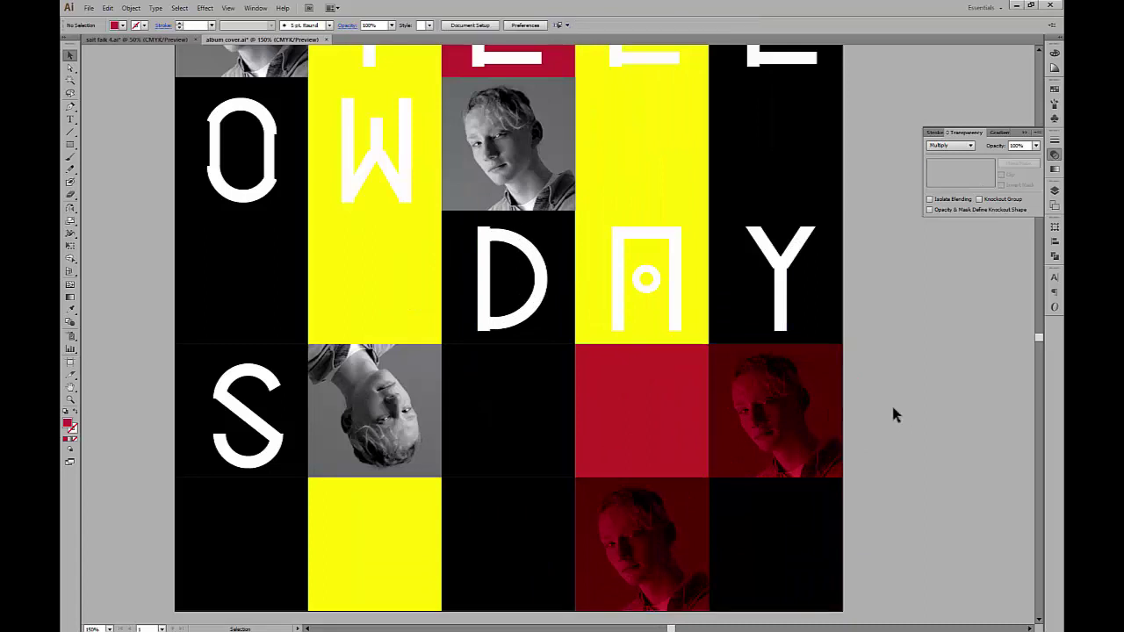
# Step: Undo the enlargement and repositioning of the red overlay square, and deselect it
pyautogui.moveTo(914, 410); pyautogui.dragTo(904, 380)
pyautogui.hotkey('ctrl', 'z')
pyautogui.hotkey('ctrl', 'z')
pyautogui.hotkey('ctrl', 'z')
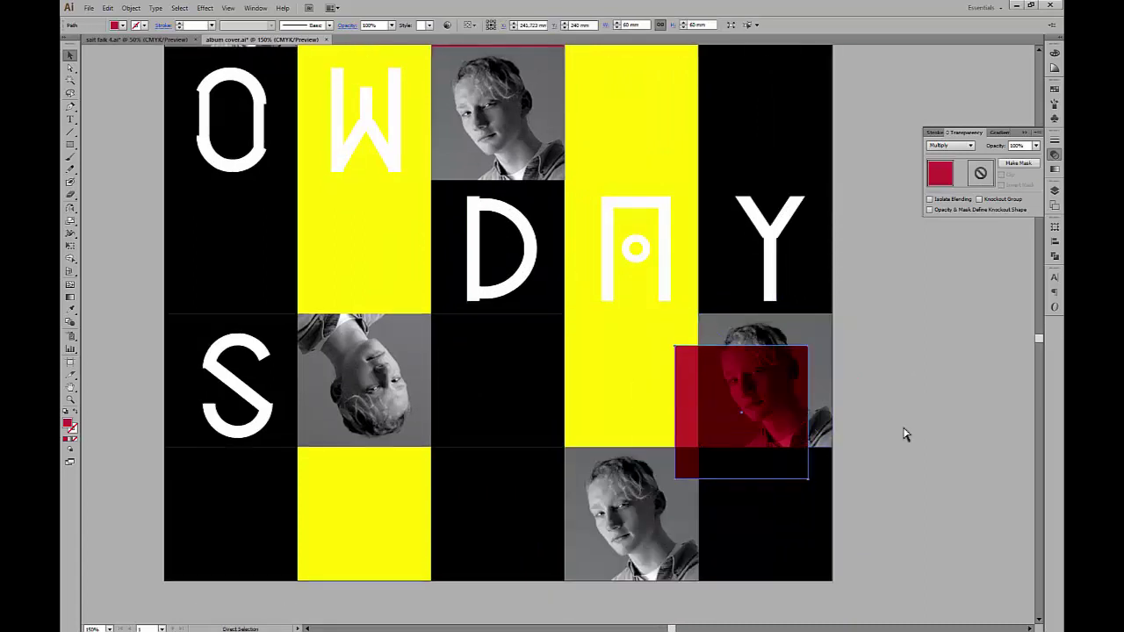
pyautogui.click(931, 389)
# Step: Move the red overlay square onto the upside-down portrait in the second column, fourth row
pyautogui.scroll(-1, 930, 390)
pyautogui.moveTo(934, 338); pyautogui.dragTo(894, 384)
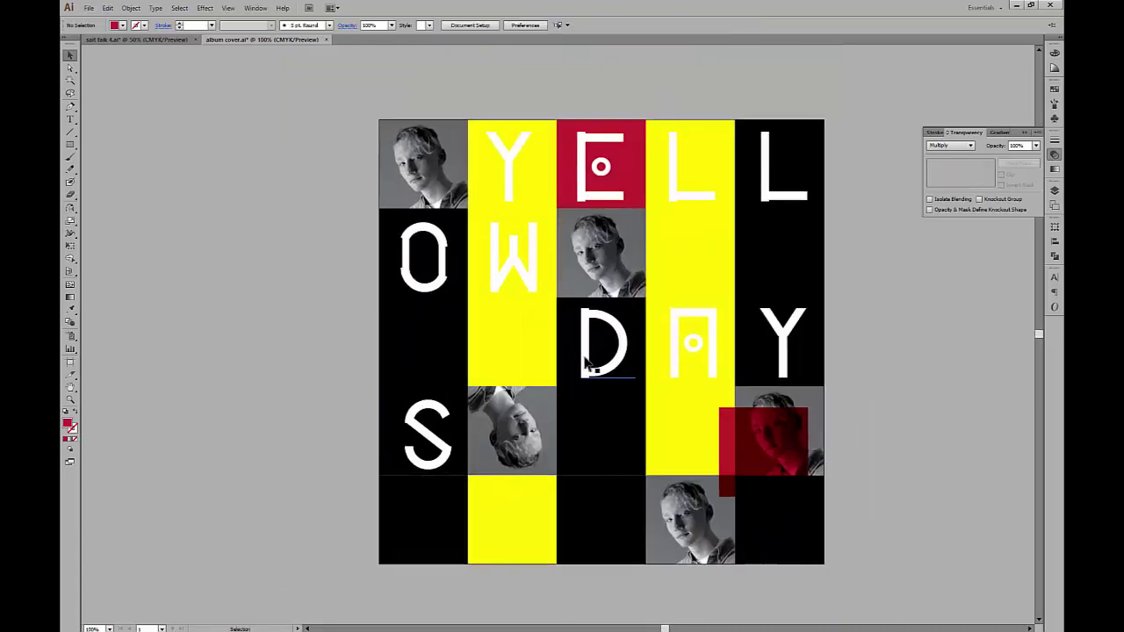
pyautogui.moveTo(756, 455); pyautogui.dragTo(519, 397)
pyautogui.moveTo(516, 398); pyautogui.dragTo(516, 400)
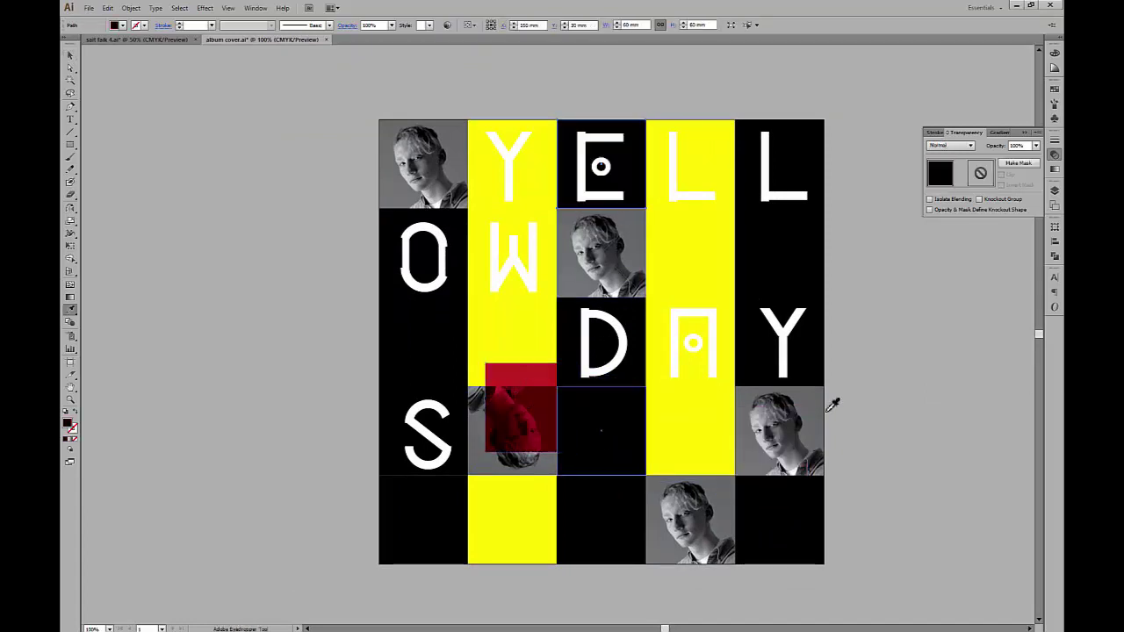
pyautogui.click(973, 364)
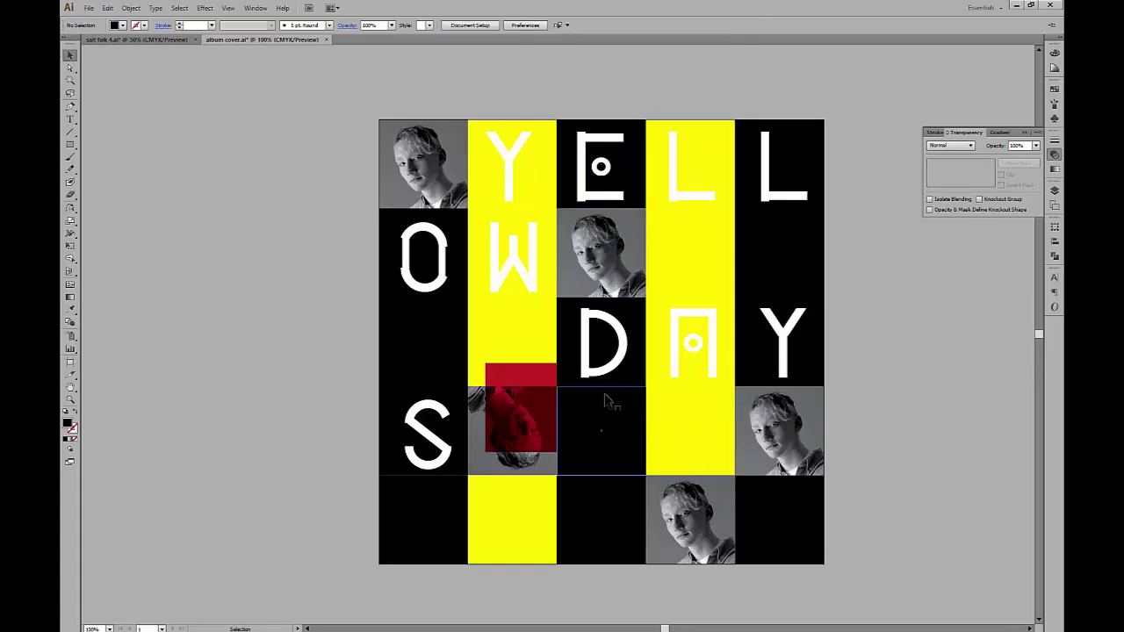
pyautogui.scroll(1, 521, 414)
pyautogui.moveTo(569, 364); pyautogui.dragTo(567, 375)
pyautogui.scroll(-1, 693, 413)
pyautogui.click(793, 346)
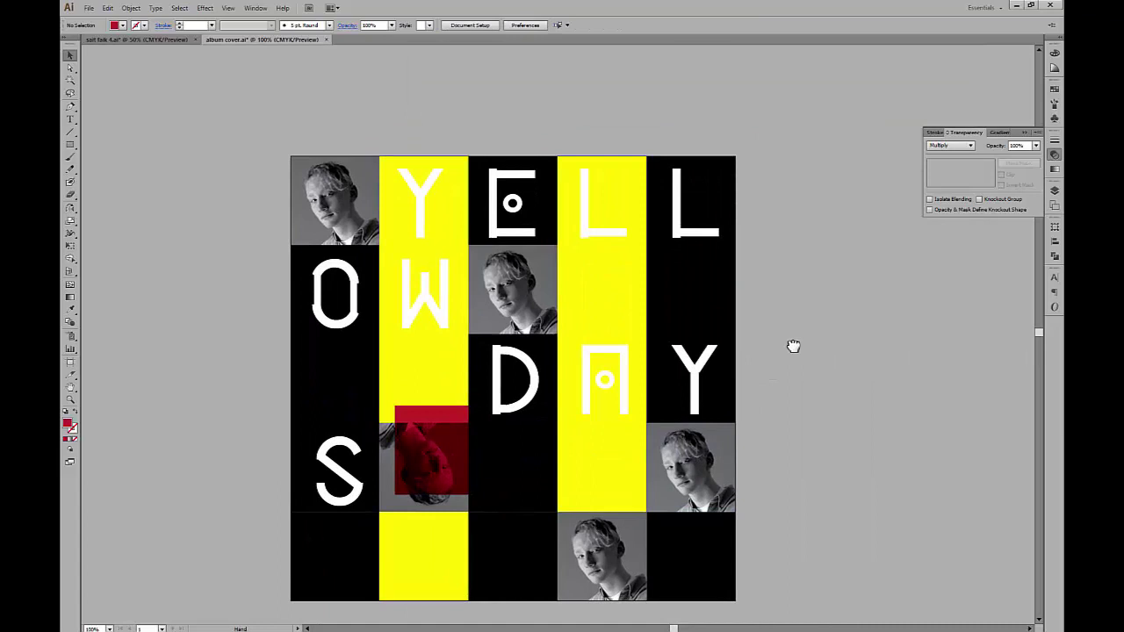
pyautogui.click(433, 206)
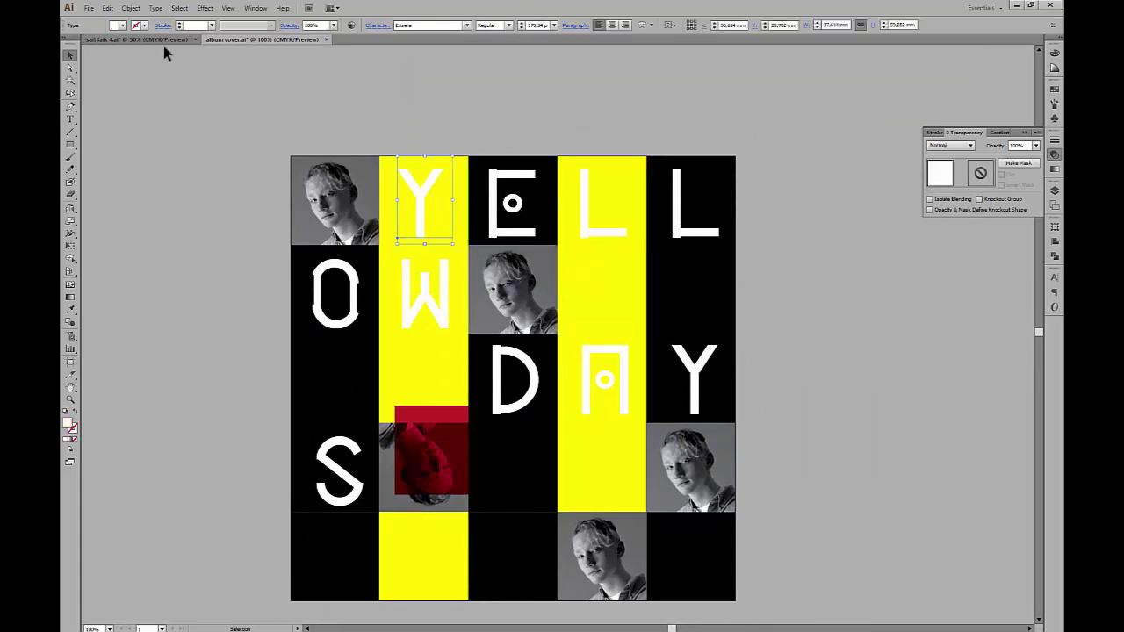
pyautogui.click(159, 261)
# Step: Select all black cells by matching fill and try magenta, cyan, orange, grey and light grey fills on them
pyautogui.press('y')
pyautogui.click(344, 375)
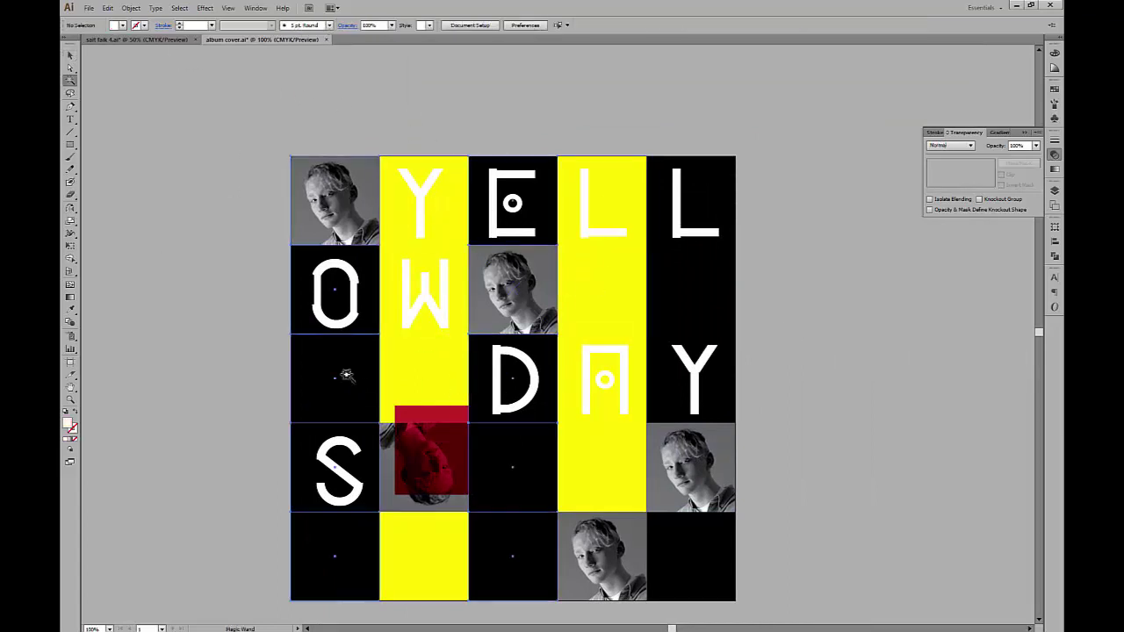
pyautogui.click(122, 25)
pyautogui.click(136, 48)
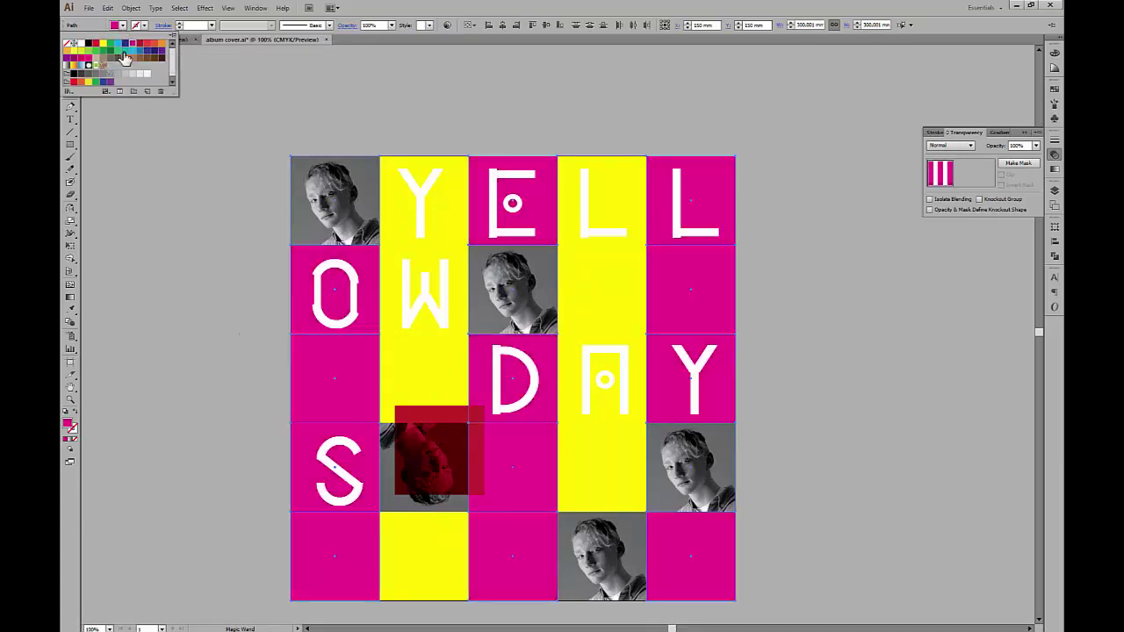
pyautogui.click(121, 49)
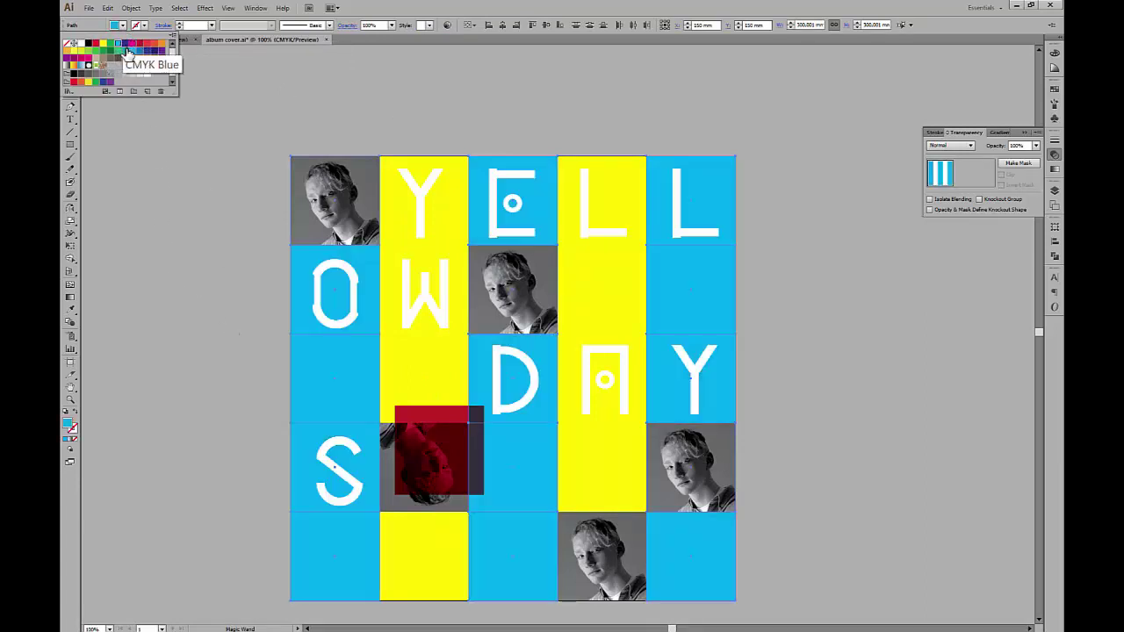
pyautogui.click(84, 83)
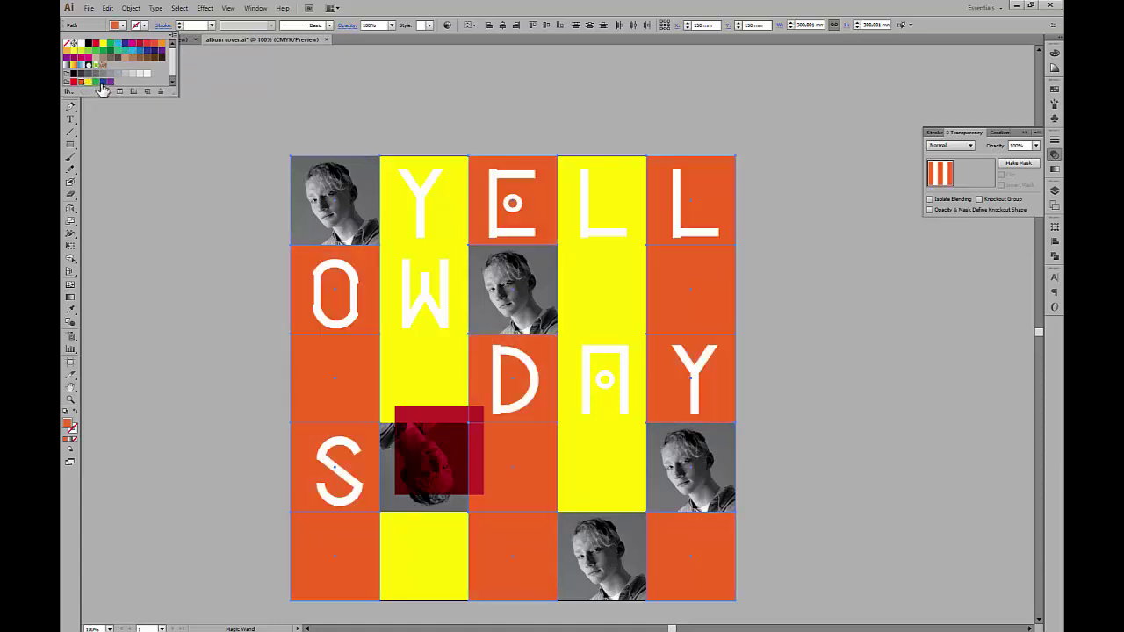
pyautogui.click(107, 76)
pyautogui.click(100, 77)
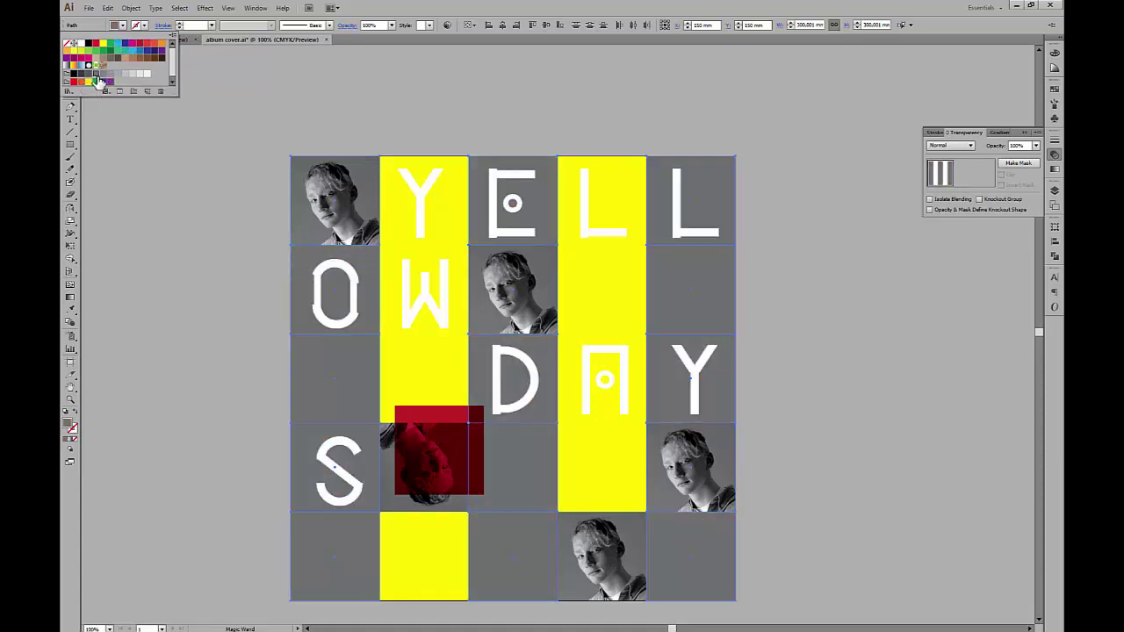
pyautogui.click(133, 76)
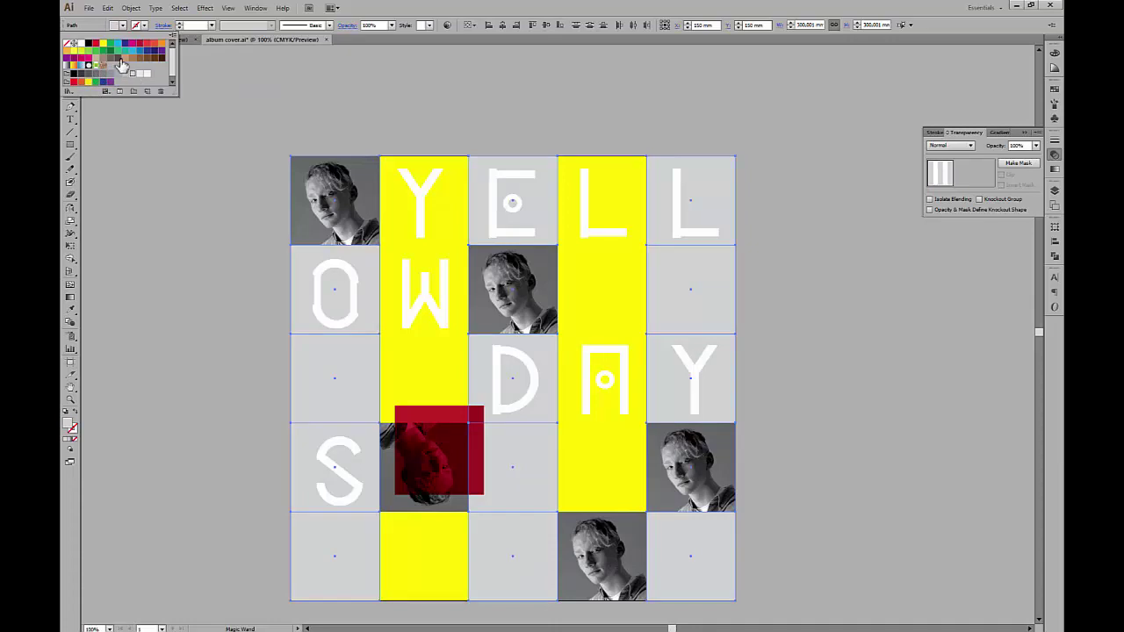
# Step: Try green and blue fills on the selected cells, settle on purple, and deselect them
pyautogui.click(114, 44)
pyautogui.click(118, 51)
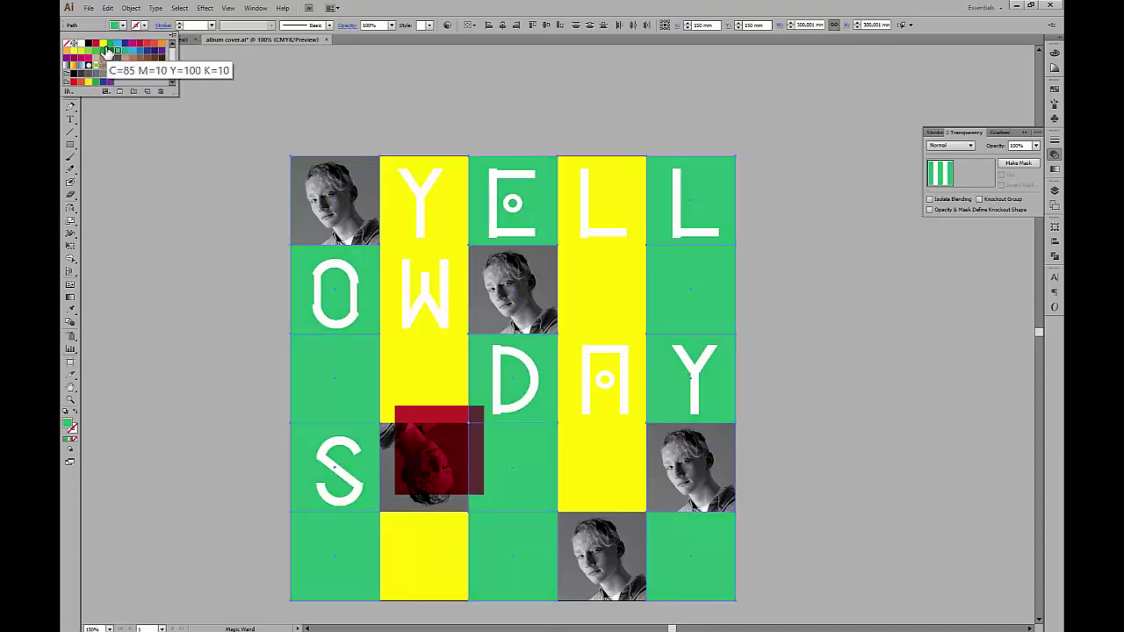
pyautogui.click(104, 44)
pyautogui.click(139, 52)
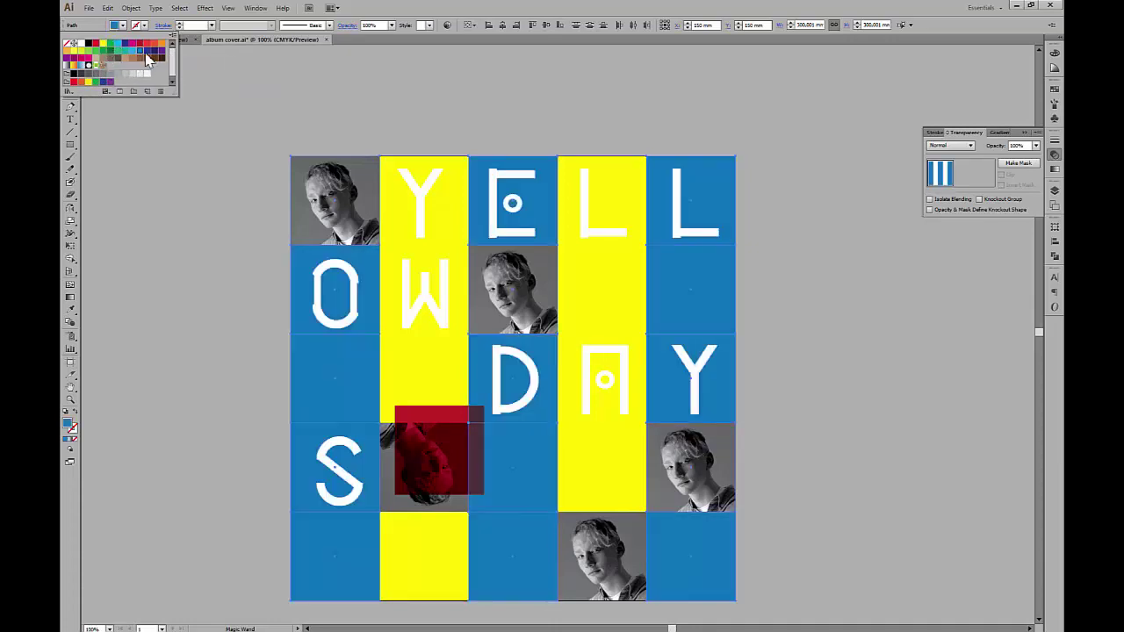
pyautogui.click(148, 58)
pyautogui.click(166, 56)
pyautogui.click(162, 51)
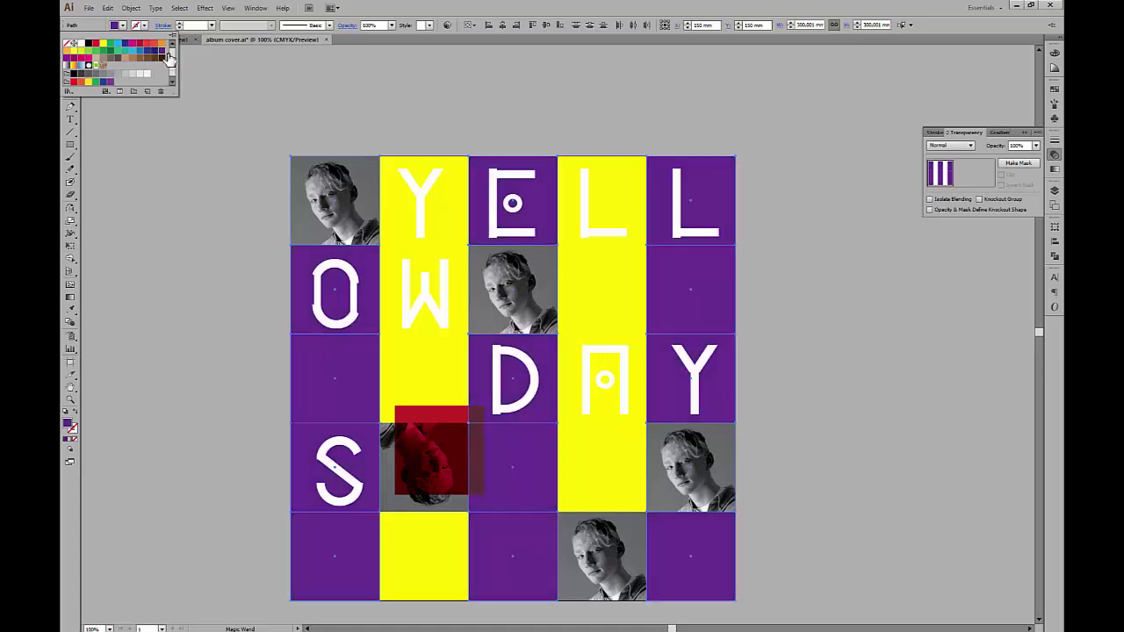
pyautogui.press('v')
pyautogui.click(151, 248)
# Step: Recolour the cell in the first column, third row yellow by sampling its neighbour with the Eyedropper, and deselect it
pyautogui.click(333, 381)
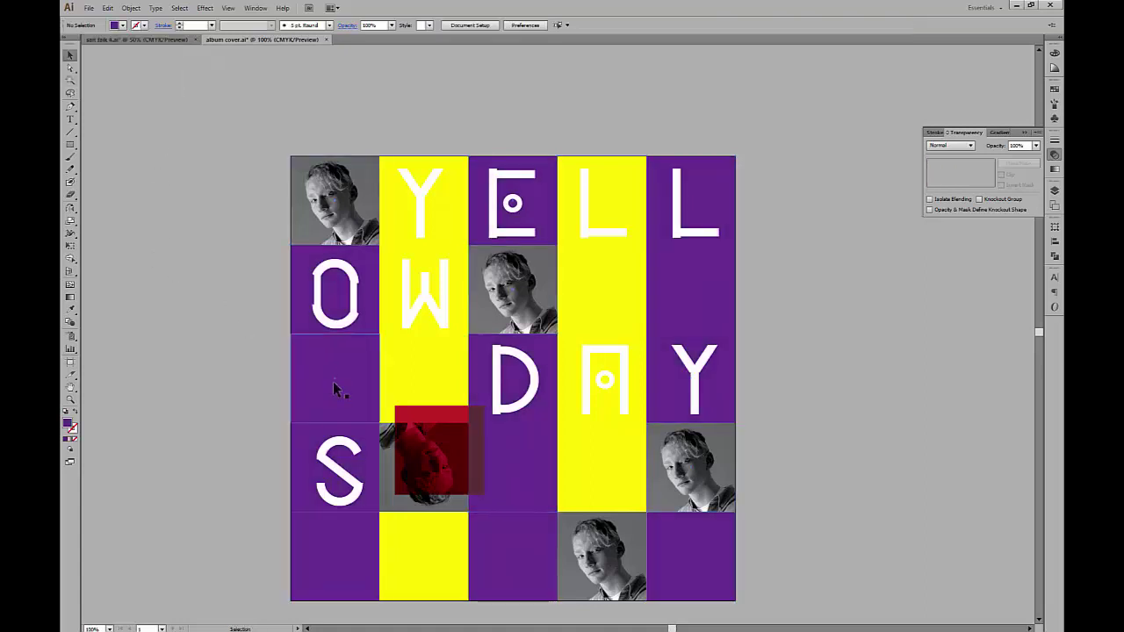
pyautogui.press('i')
pyautogui.click(423, 363)
pyautogui.press('v')
pyautogui.click(790, 332)
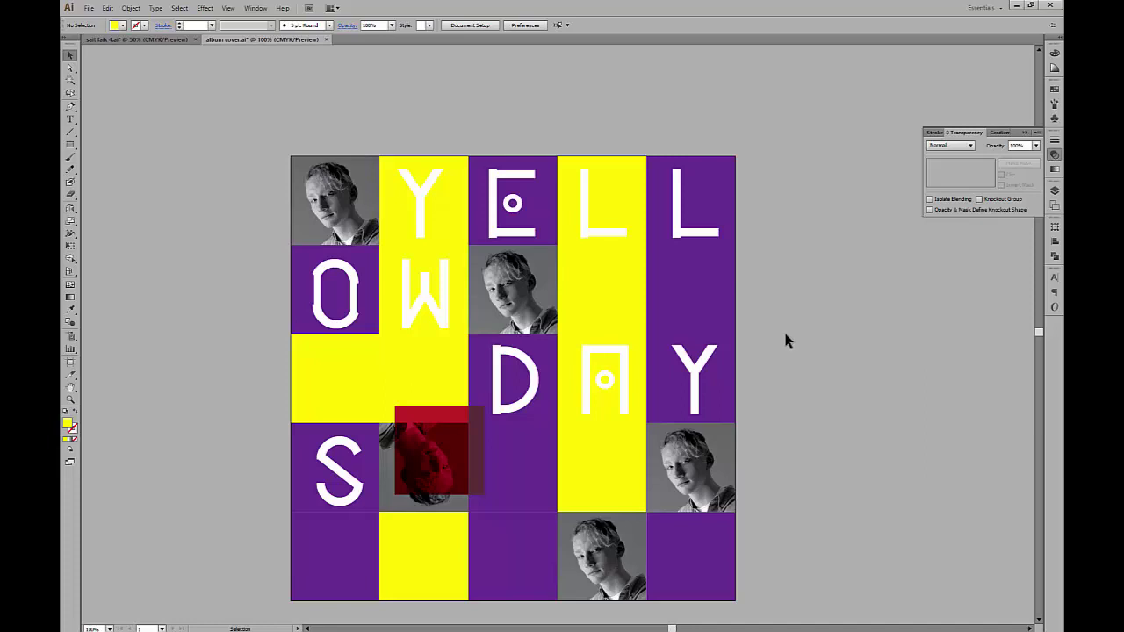
# Step: Recolour the cell in the fourth column, second row purple by sampling the adjacent cell, and deselect it
pyautogui.click(603, 321)
pyautogui.keyDown('shift'); pyautogui.click(693, 318); pyautogui.keyUp('shift')
pyautogui.press('i')
pyautogui.click(710, 317)
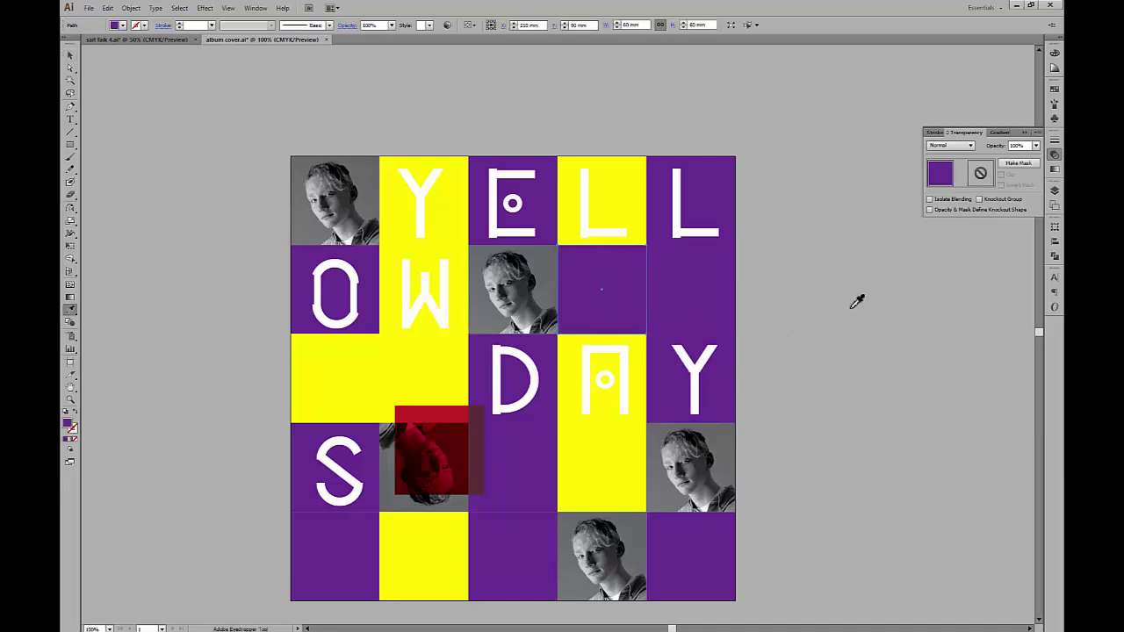
pyautogui.press('v')
pyautogui.click(852, 300)
# Step: Recolour the cell in the fifth column, second row yellow by sampling a yellow cell, and deselect it
pyautogui.click(692, 294)
pyautogui.press('i')
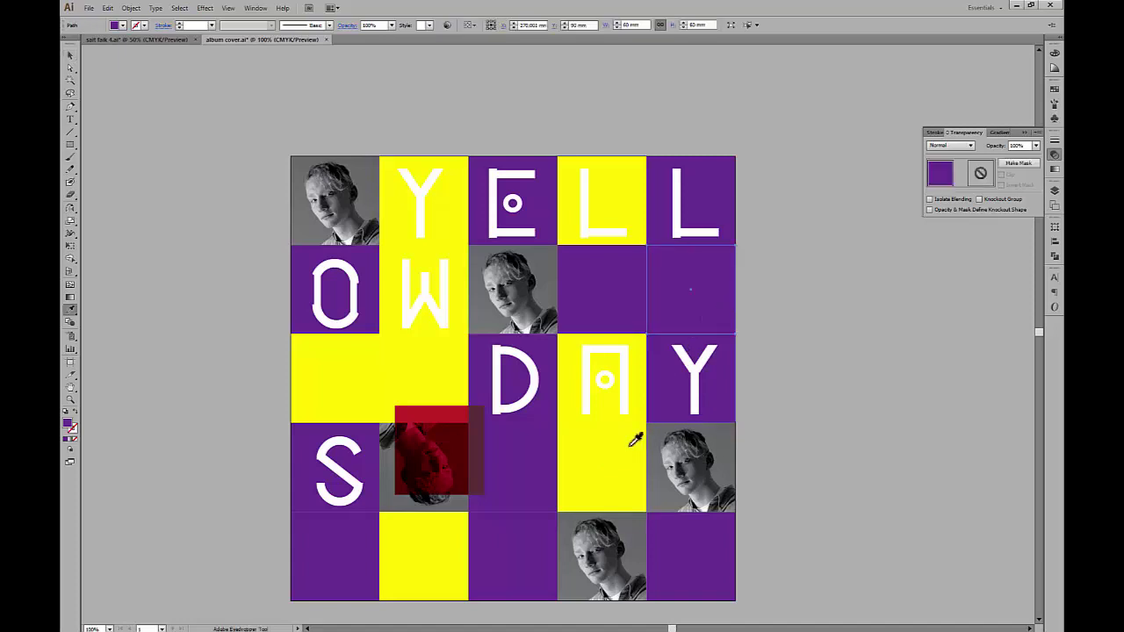
pyautogui.click(632, 442)
pyautogui.press('v')
pyautogui.click(822, 374)
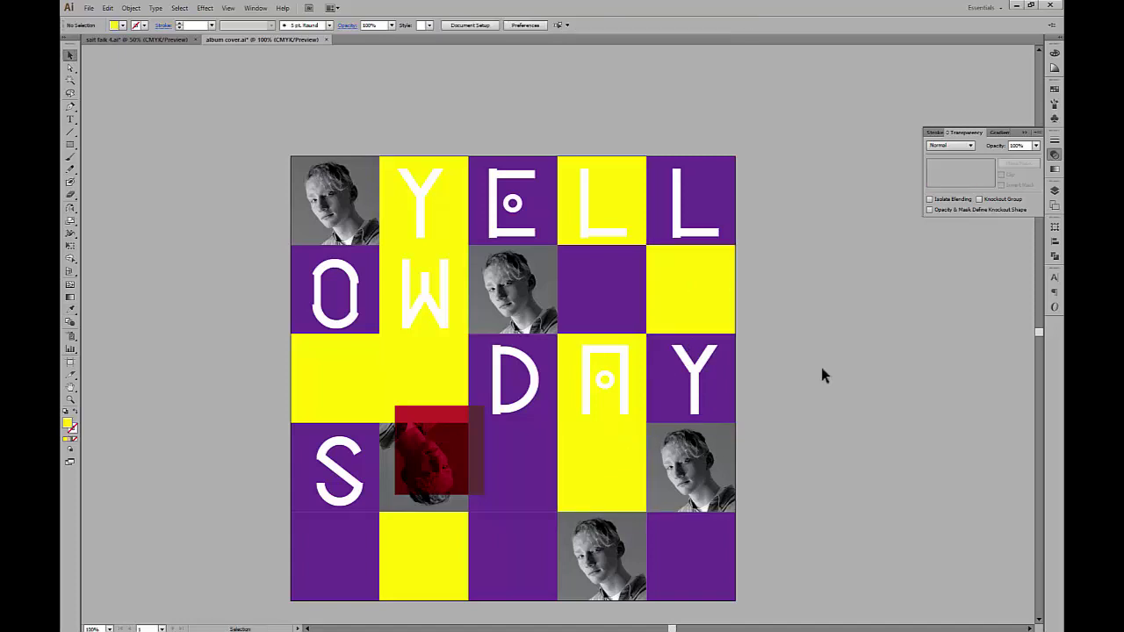
pyautogui.moveTo(822, 370); pyautogui.dragTo(839, 373)
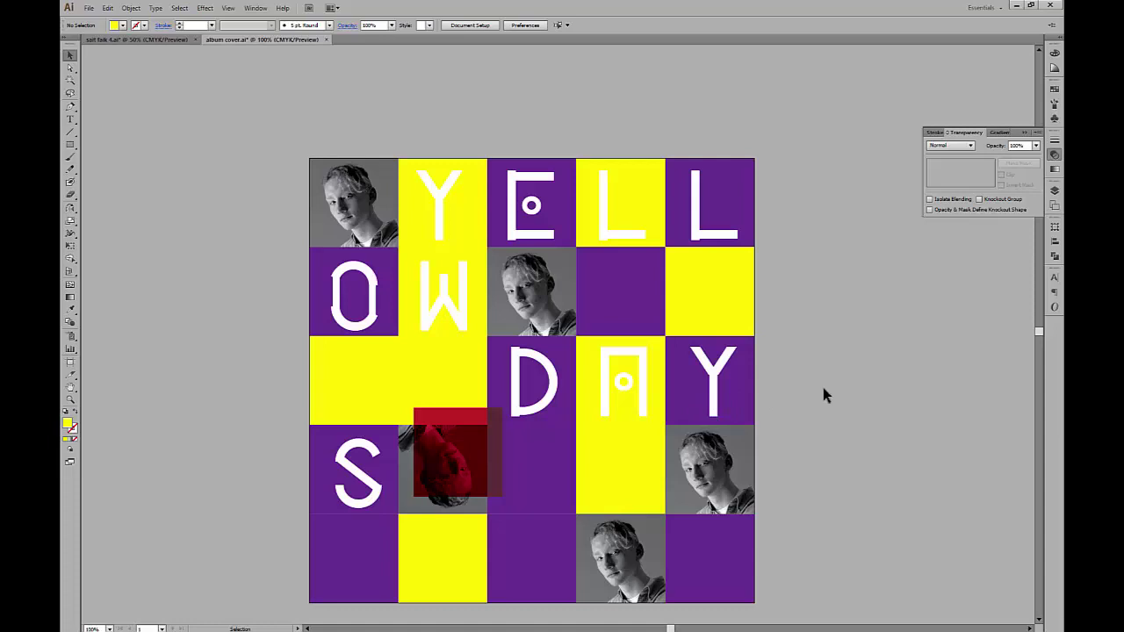
# Step: Select all yellow cells by matching fill, recolour them red, and deselect them
pyautogui.click(618, 487)
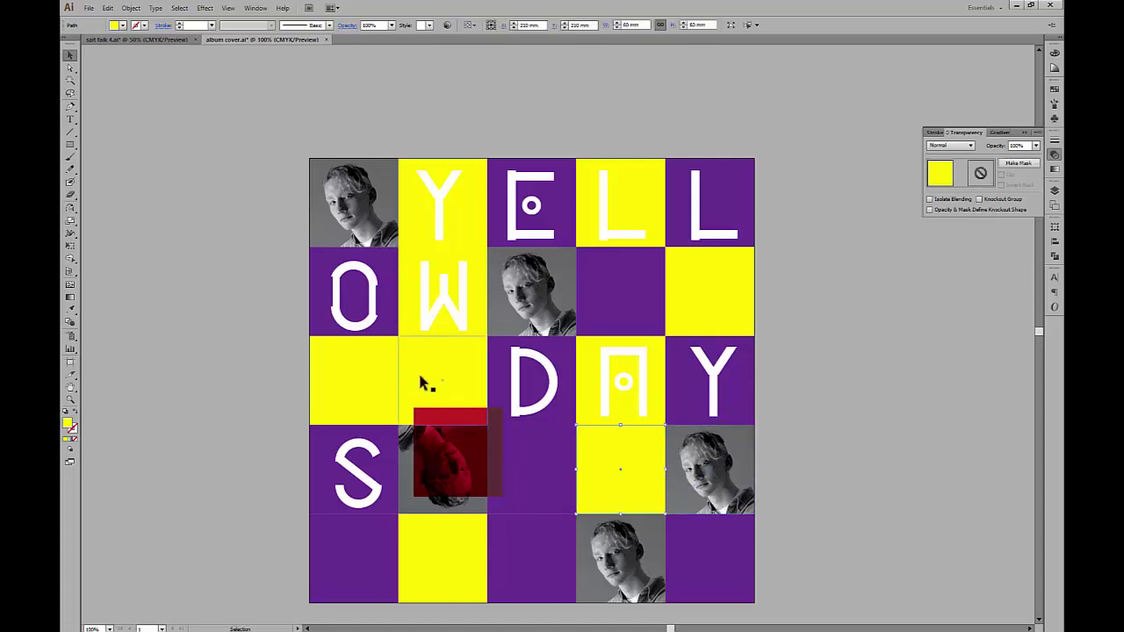
pyautogui.press('y')
pyautogui.click(467, 377)
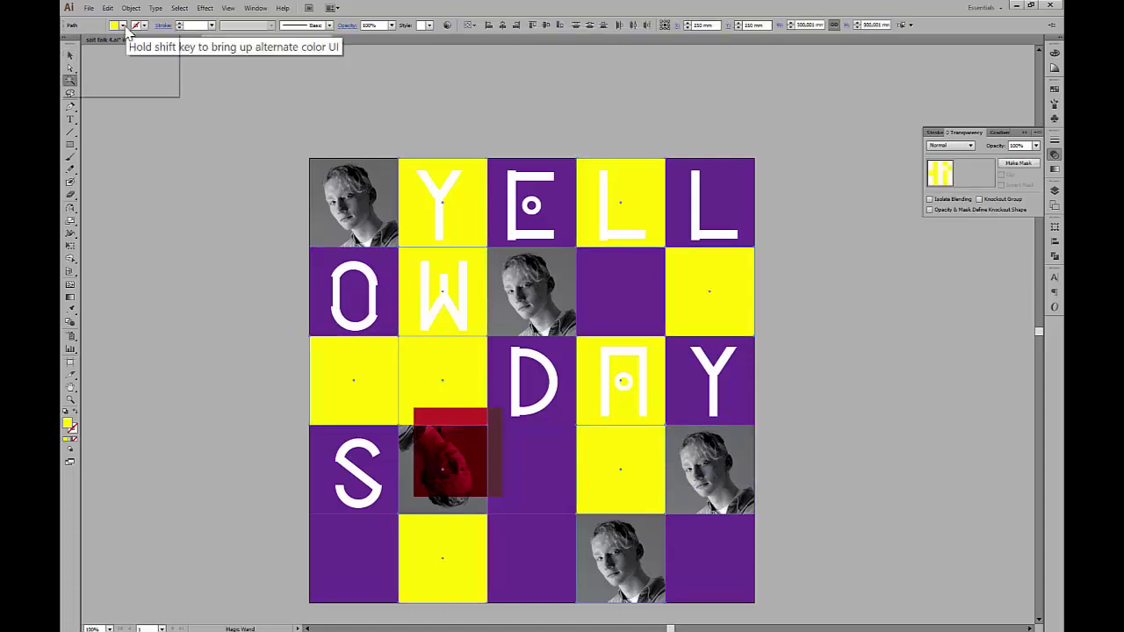
pyautogui.click(122, 25)
pyautogui.click(97, 49)
pyautogui.press('v')
pyautogui.click(255, 394)
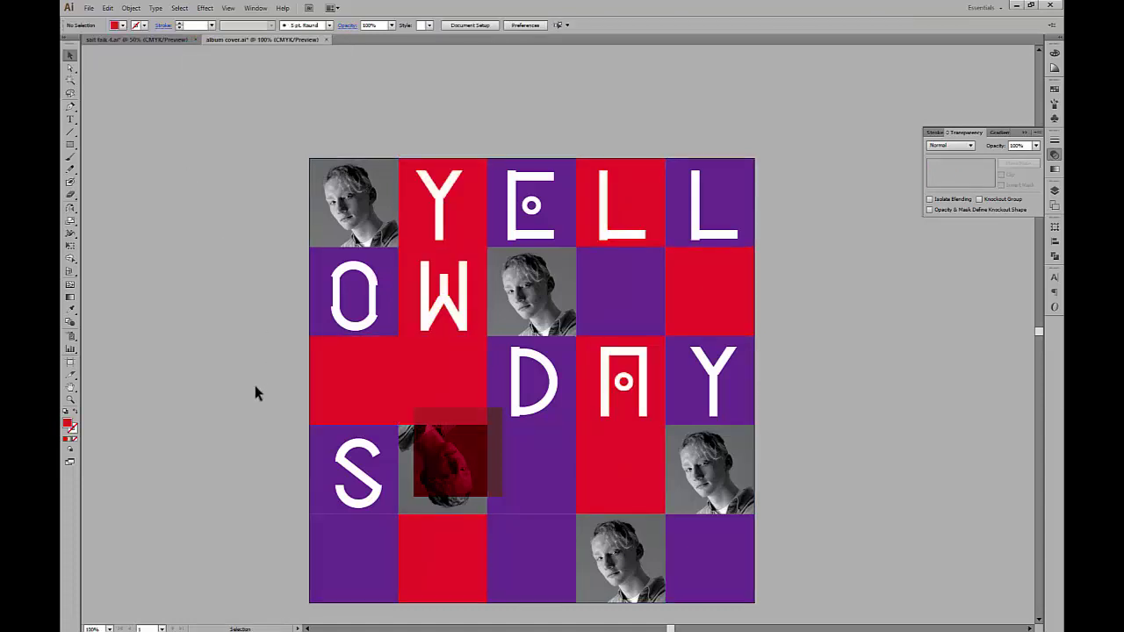
# Step: Select all red grid cells by matching fill with the Magic Wand
pyautogui.press('y')
pyautogui.click(438, 389)
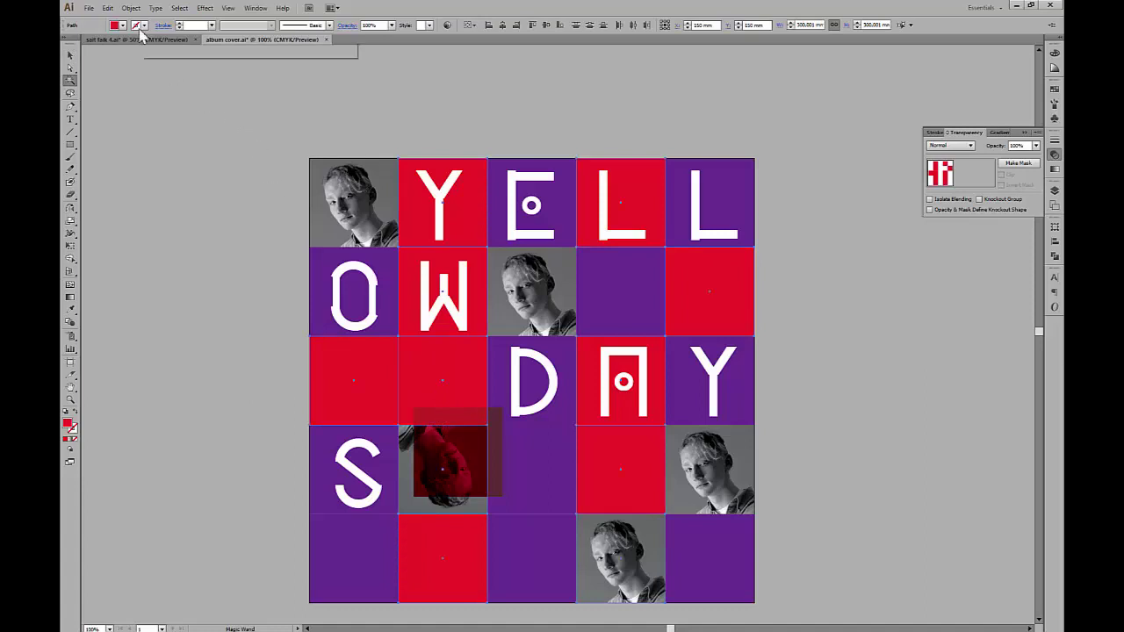
pyautogui.click(142, 27)
pyautogui.click(89, 51)
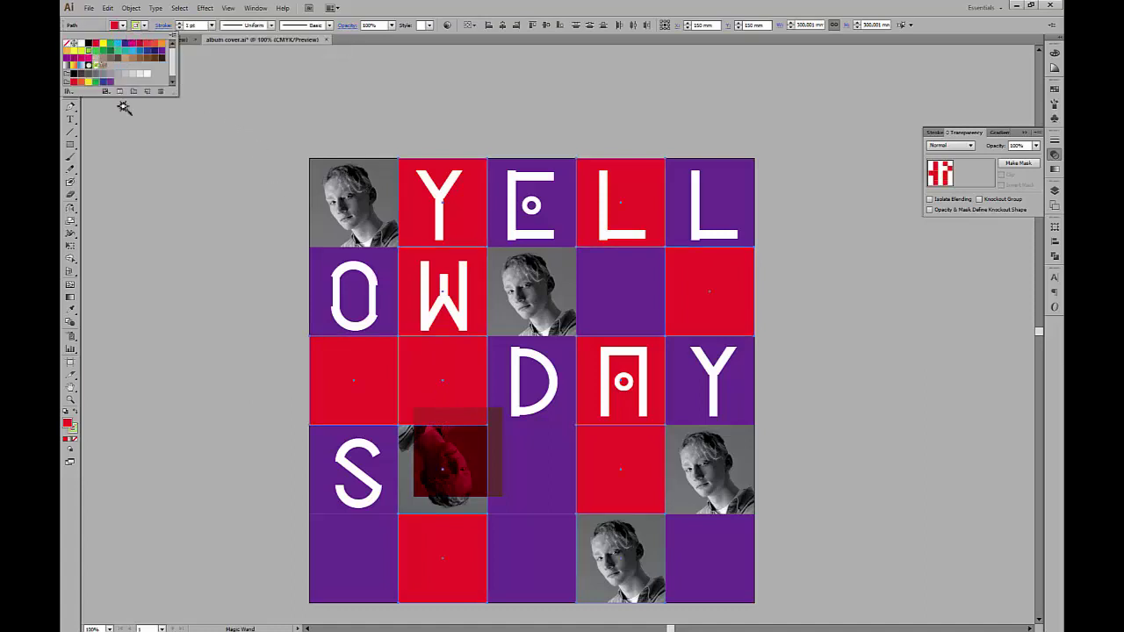
pyautogui.press('Escape')
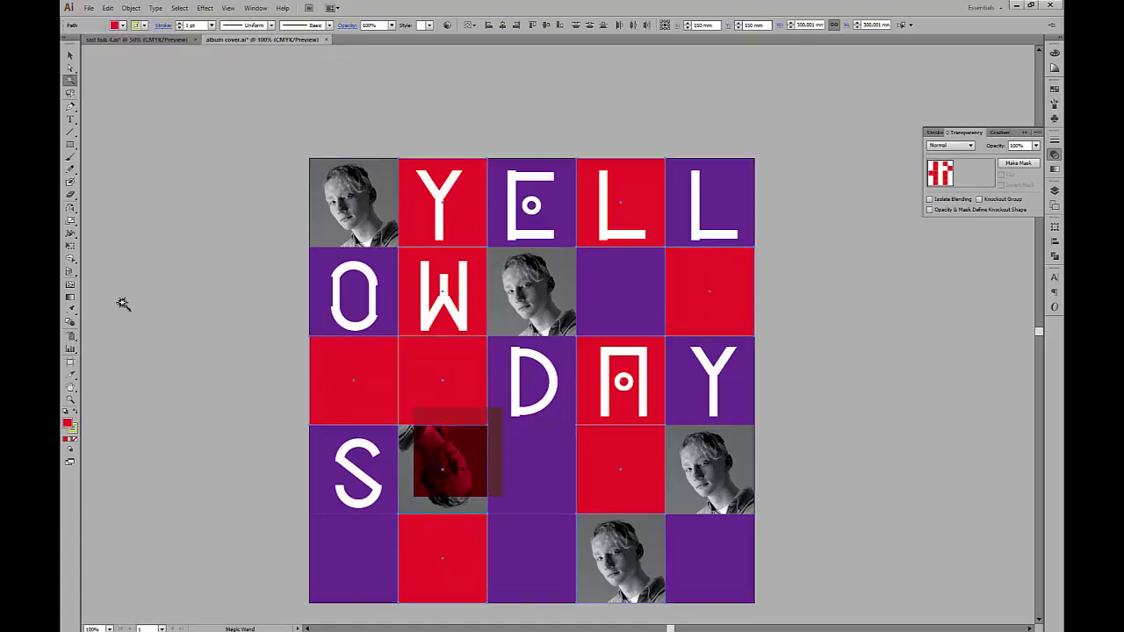
# Step: Fill the selected cells with light green and deselect them
pyautogui.click(114, 25)
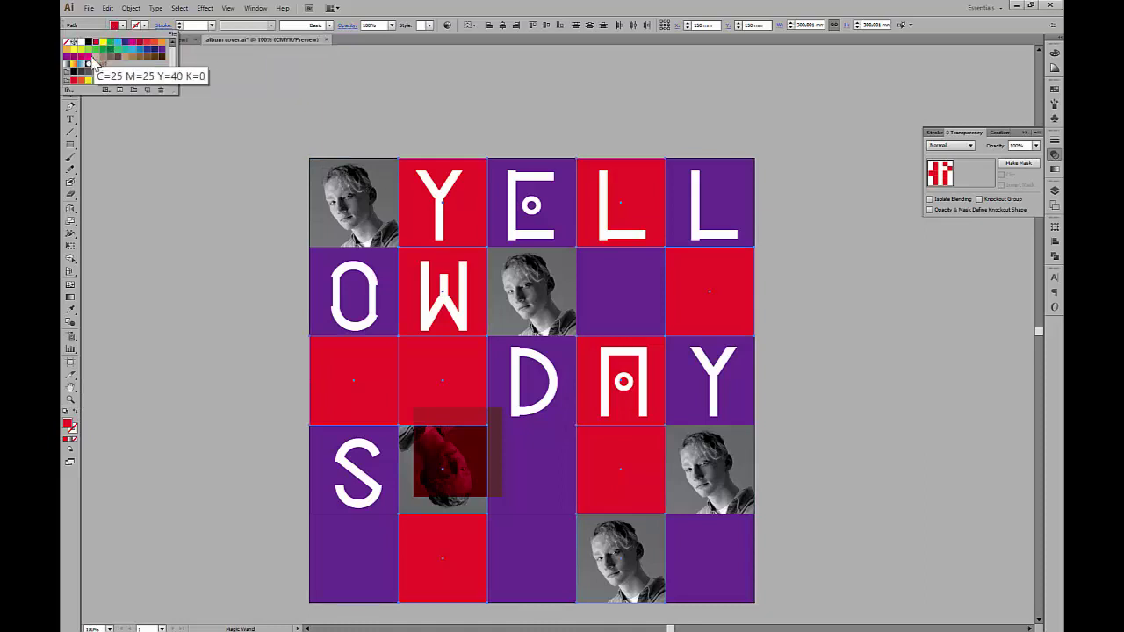
pyautogui.click(88, 50)
pyautogui.press('Escape')
pyautogui.click(220, 368)
pyautogui.press('v')
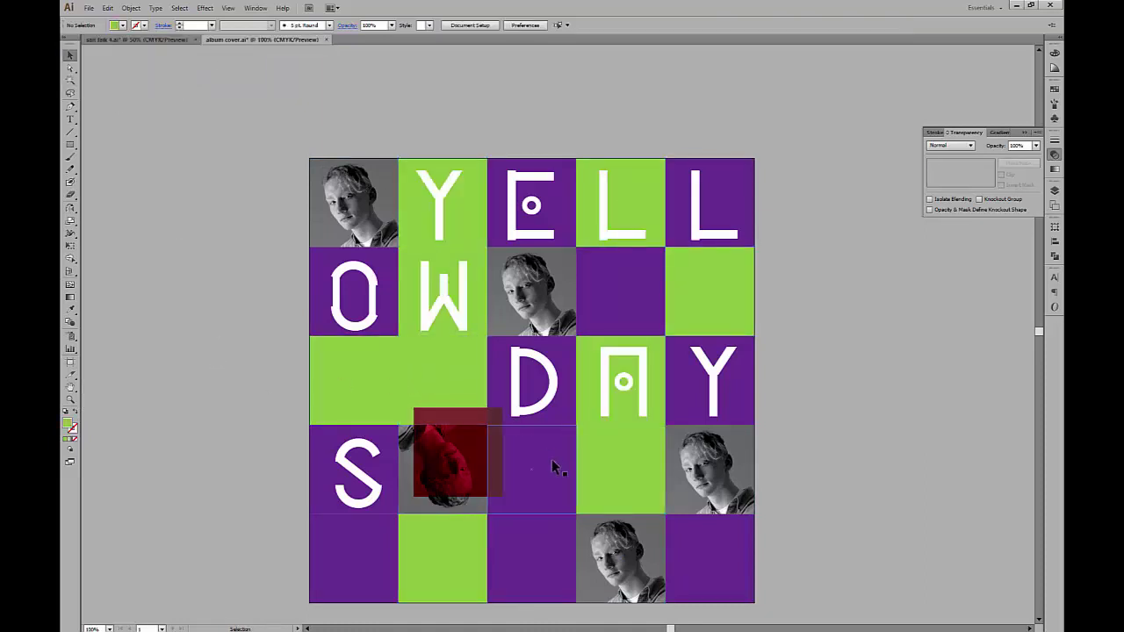
# Step: Select all purple cells by matching fill with the Magic Wand and open their fill swatches
pyautogui.click(552, 466)
pyautogui.press('y')
pyautogui.click(554, 523)
pyautogui.click(108, 9)
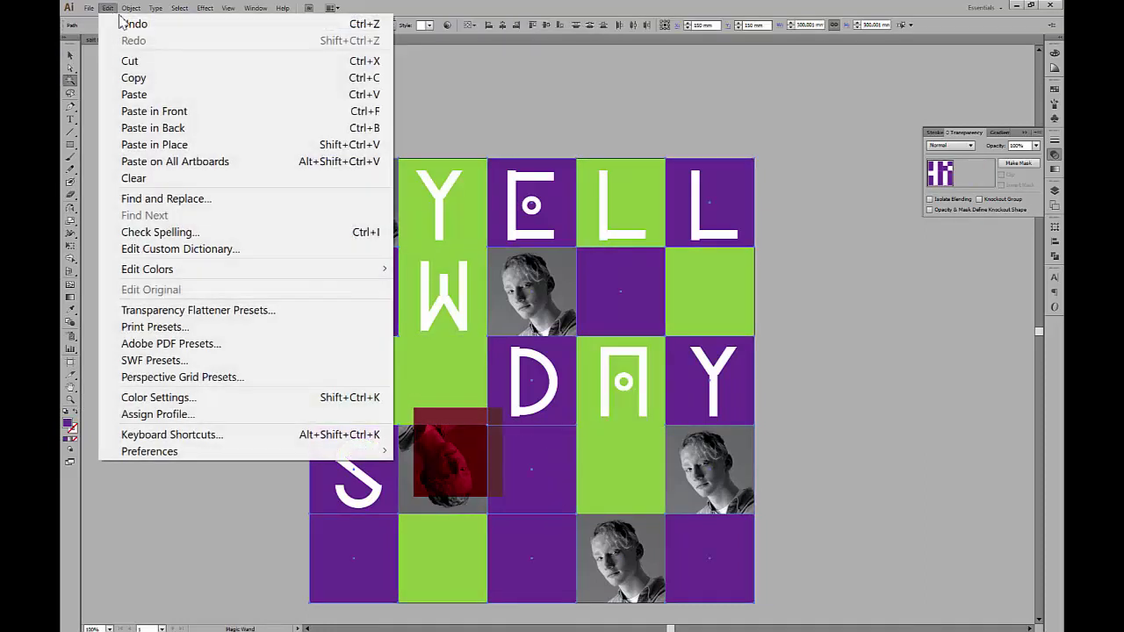
pyautogui.click(656, 9)
pyautogui.click(118, 26)
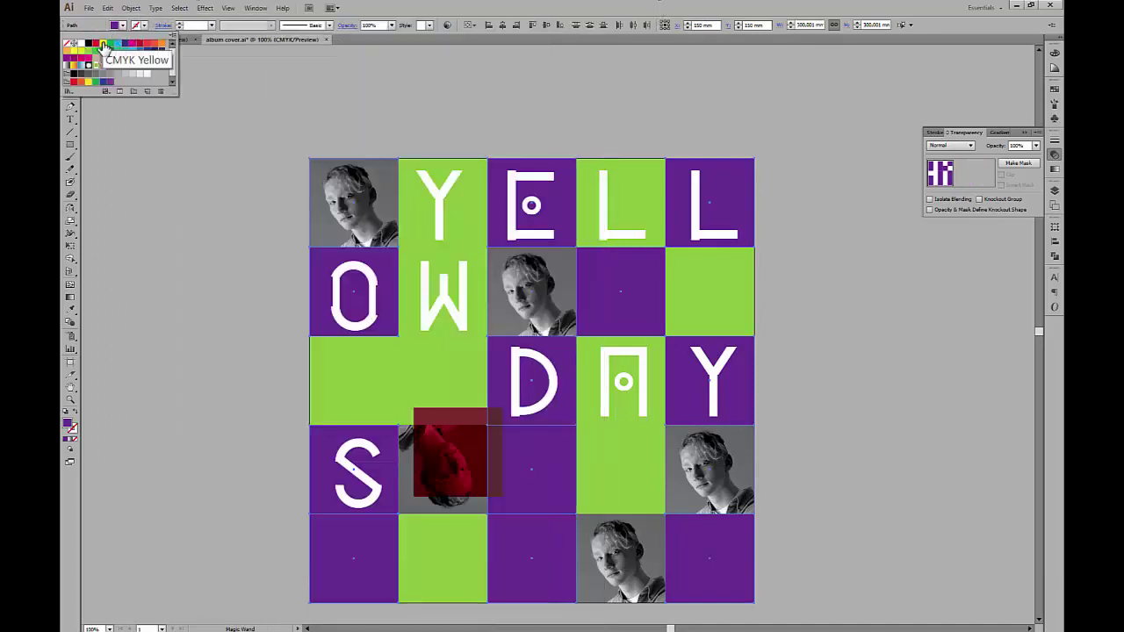
# Step: Try a bright green and a darker green fill on the selected cells
pyautogui.click(99, 50)
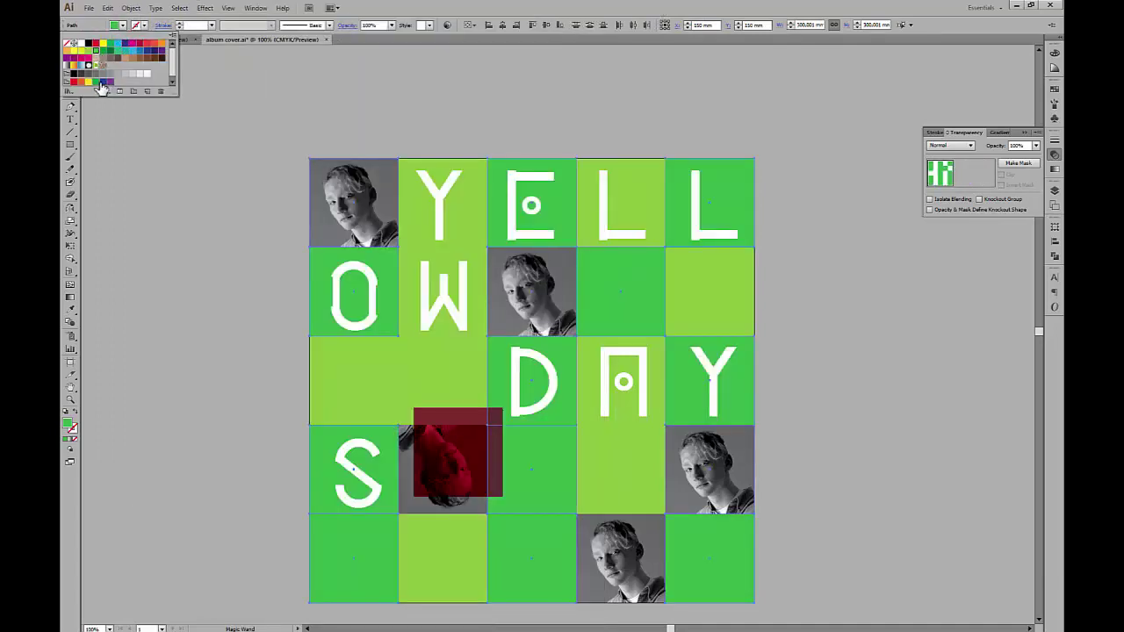
pyautogui.click(99, 83)
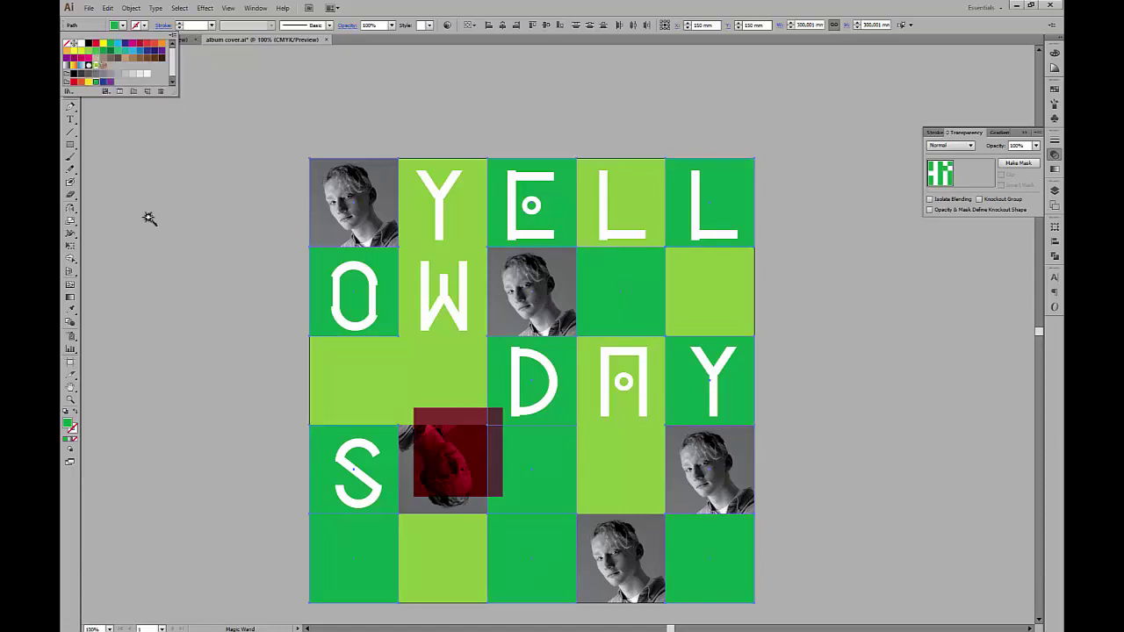
pyautogui.click(147, 75)
# Step: Fill the selected cells with light grey, close the swatches, and deselect the cells
pyautogui.click(129, 75)
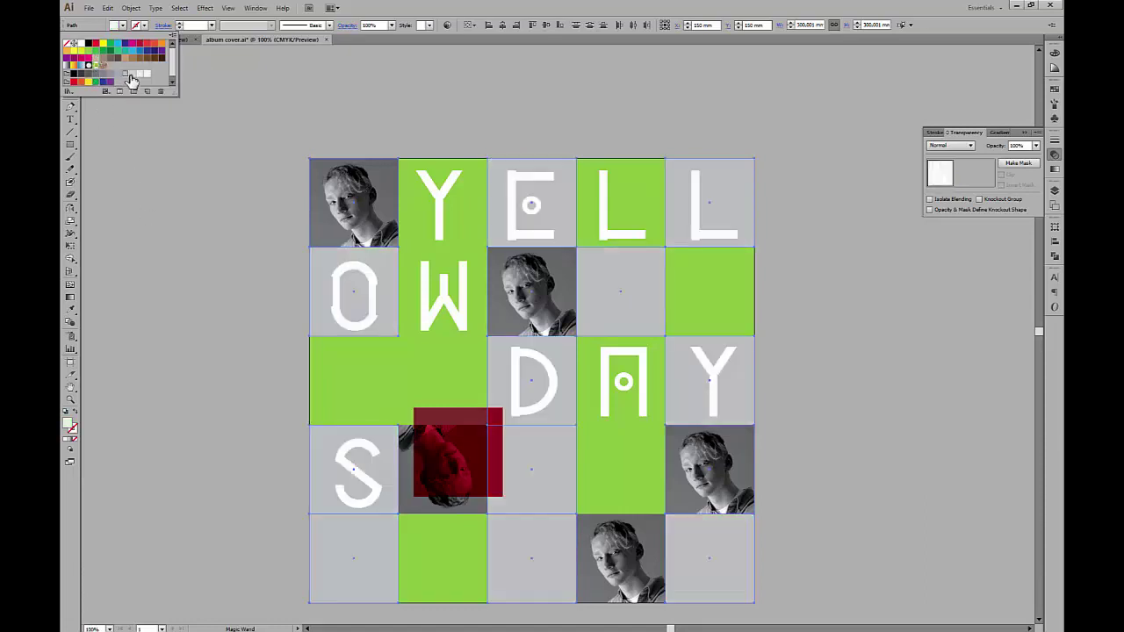
pyautogui.press('Escape')
pyautogui.press('v')
pyautogui.click(206, 268)
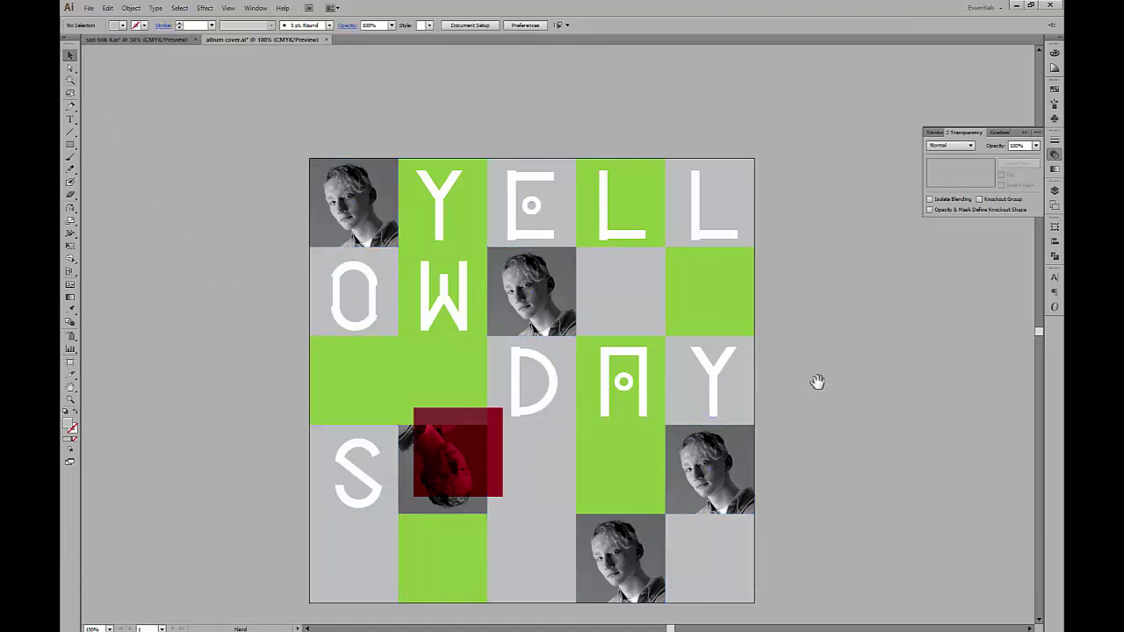
# Step: Add the text HARMLESS MELODIES beside the artboard and enlarge it to about 33 pt
pyautogui.moveTo(817, 381); pyautogui.dragTo(817, 336)
pyautogui.moveTo(846, 248); pyautogui.dragTo(844, 310)
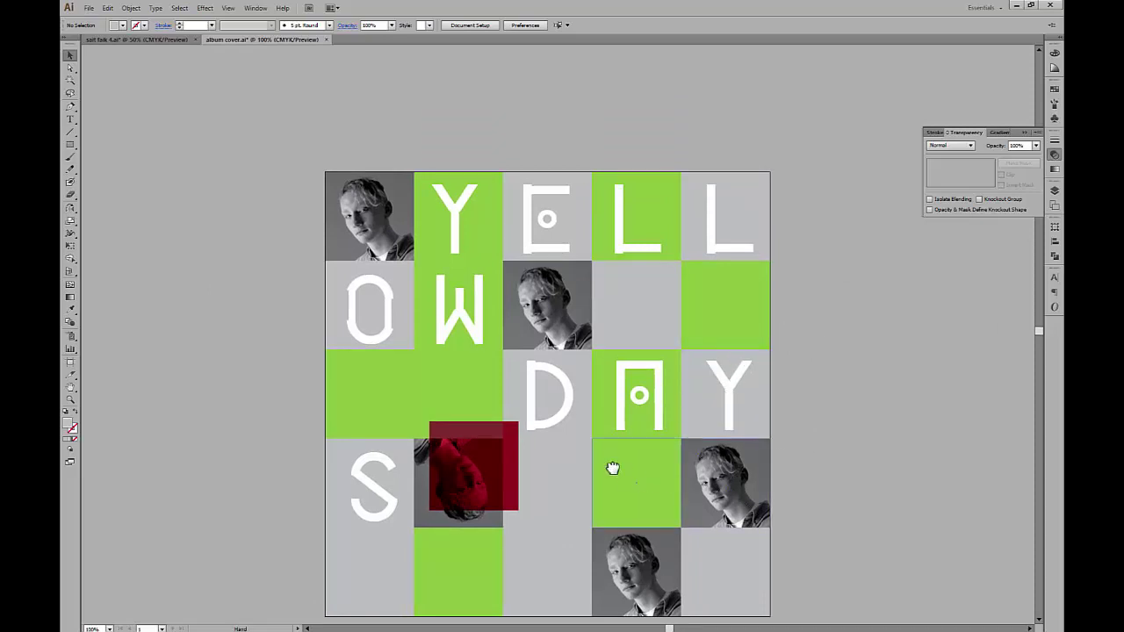
pyautogui.moveTo(613, 468); pyautogui.dragTo(536, 432)
pyautogui.scroll(1, 600, 445)
pyautogui.moveTo(884, 401); pyautogui.dragTo(890, 357)
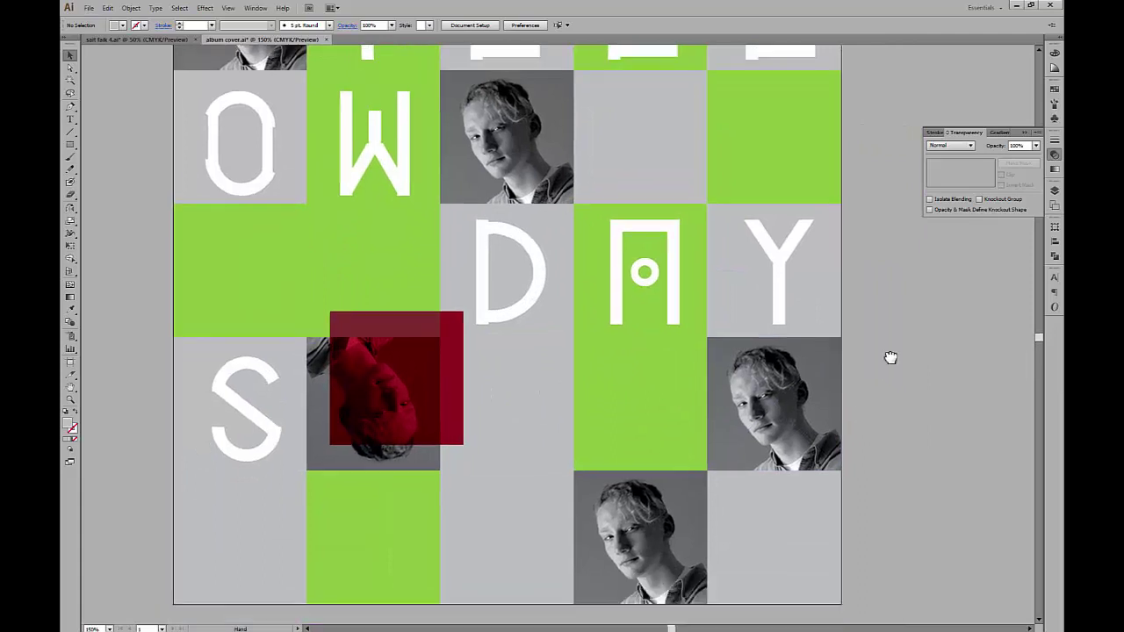
pyautogui.moveTo(804, 380); pyautogui.dragTo(618, 334)
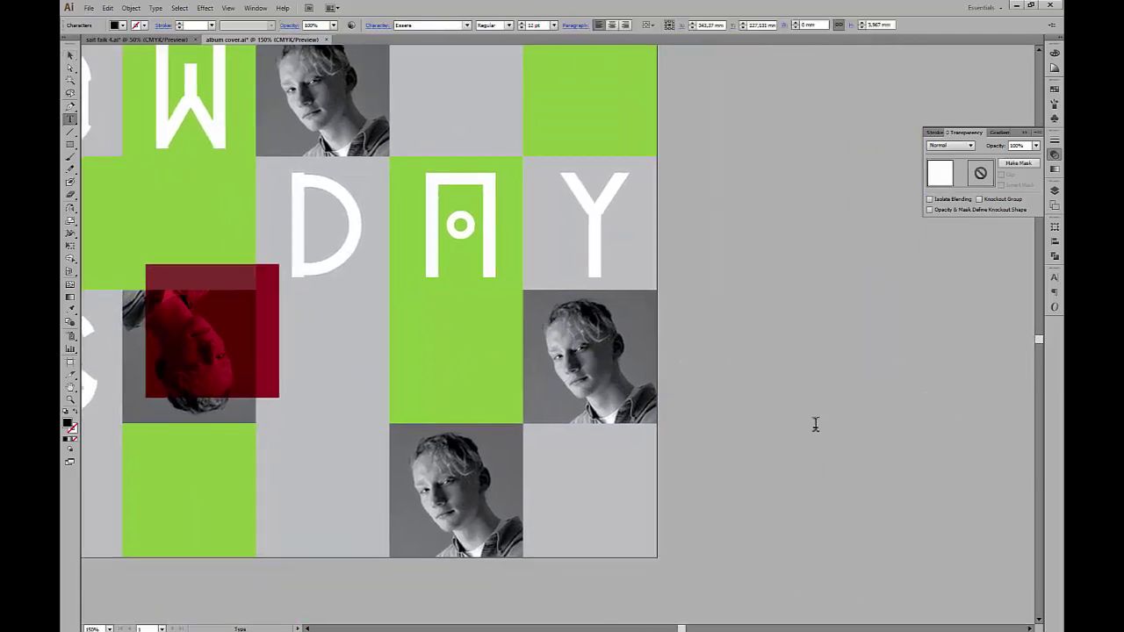
pyautogui.press('t')
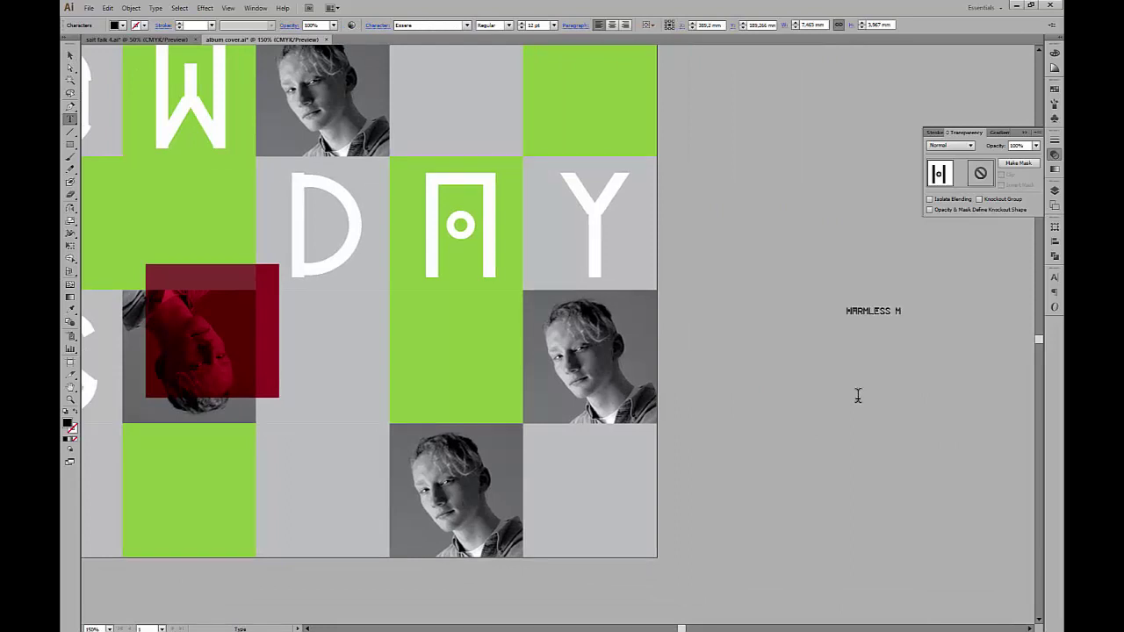
pyautogui.write('DIES')
pyautogui.press('Escape')
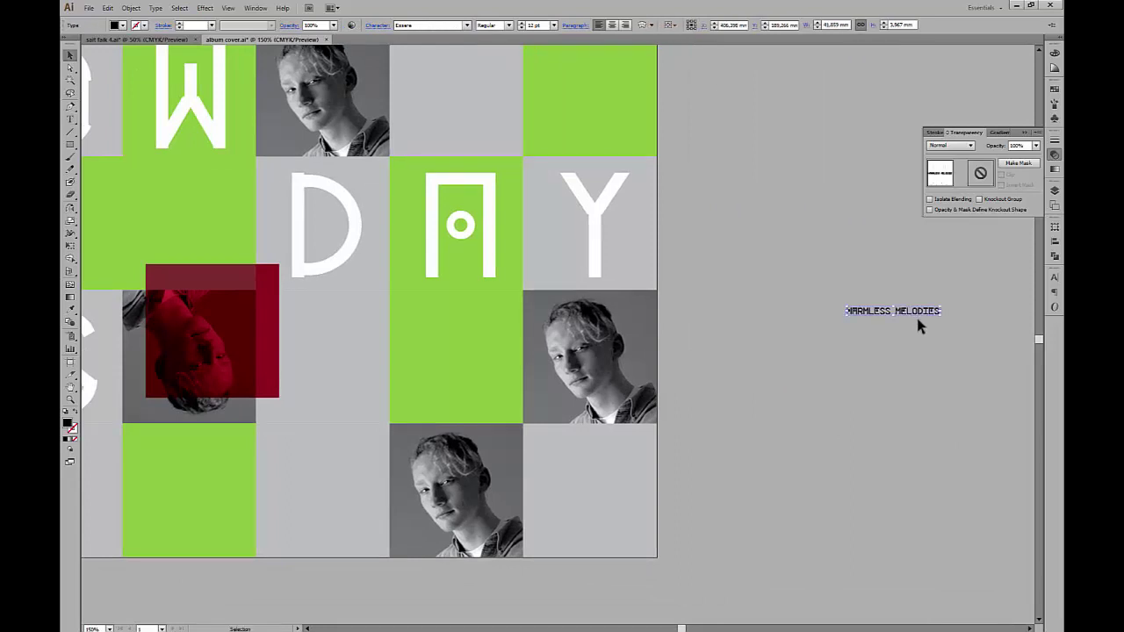
pyautogui.moveTo(945, 321); pyautogui.dragTo(1022, 329)
pyautogui.click(977, 381)
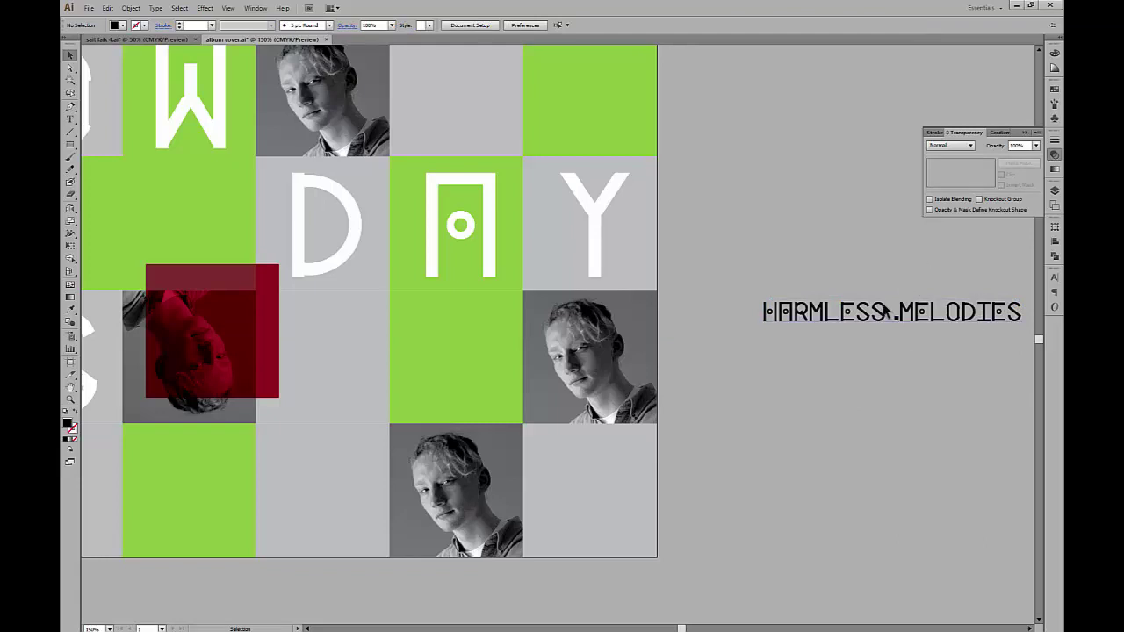
# Step: Move the HARMLESS MELODIES text onto the cover's fourth row and fill it with white
pyautogui.moveTo(887, 311); pyautogui.dragTo(501, 347)
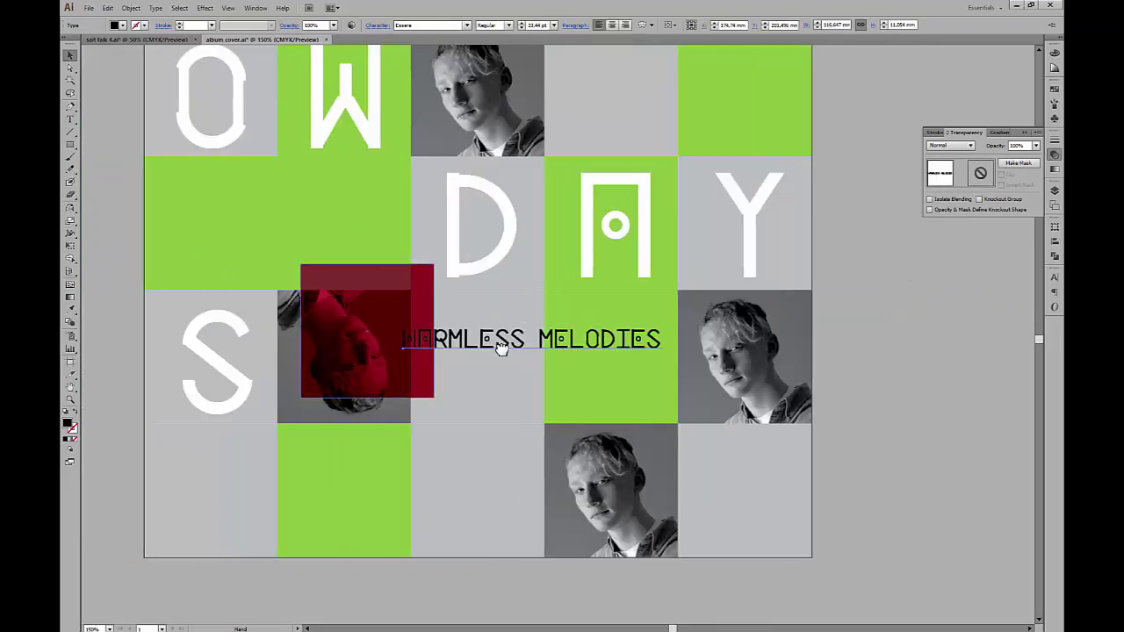
pyautogui.click(116, 24)
pyautogui.click(88, 66)
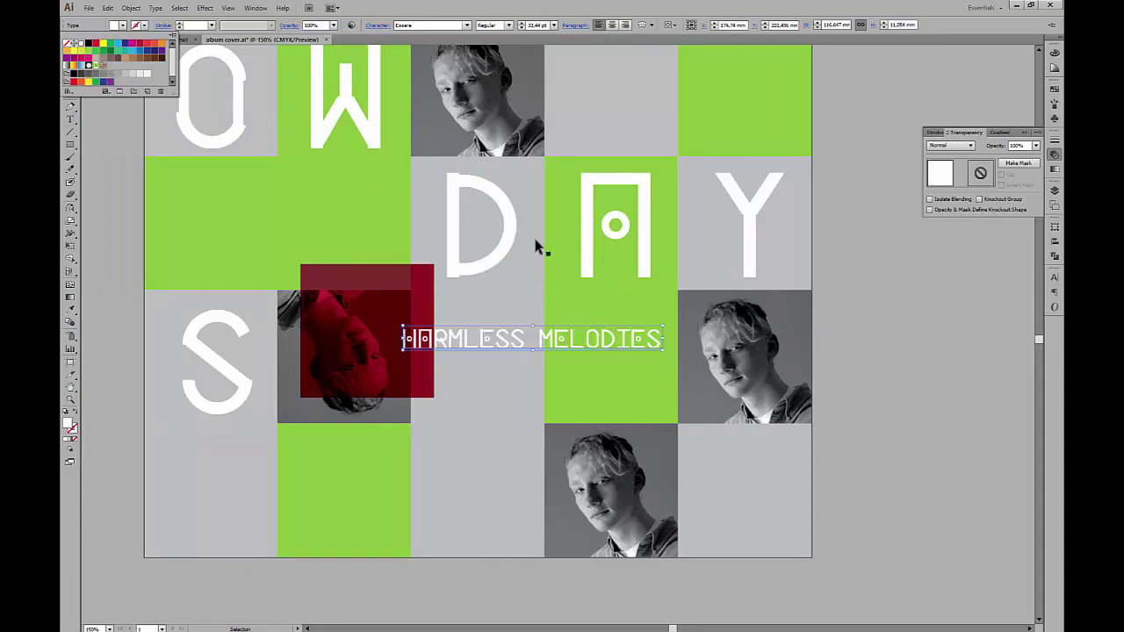
# Step: Break HARMLESS MELODIES into two lines, enlarge it to about 110 mm wide, and shift it slightly down
pyautogui.doubleClick(537, 339)
pyautogui.press('BackSpace')
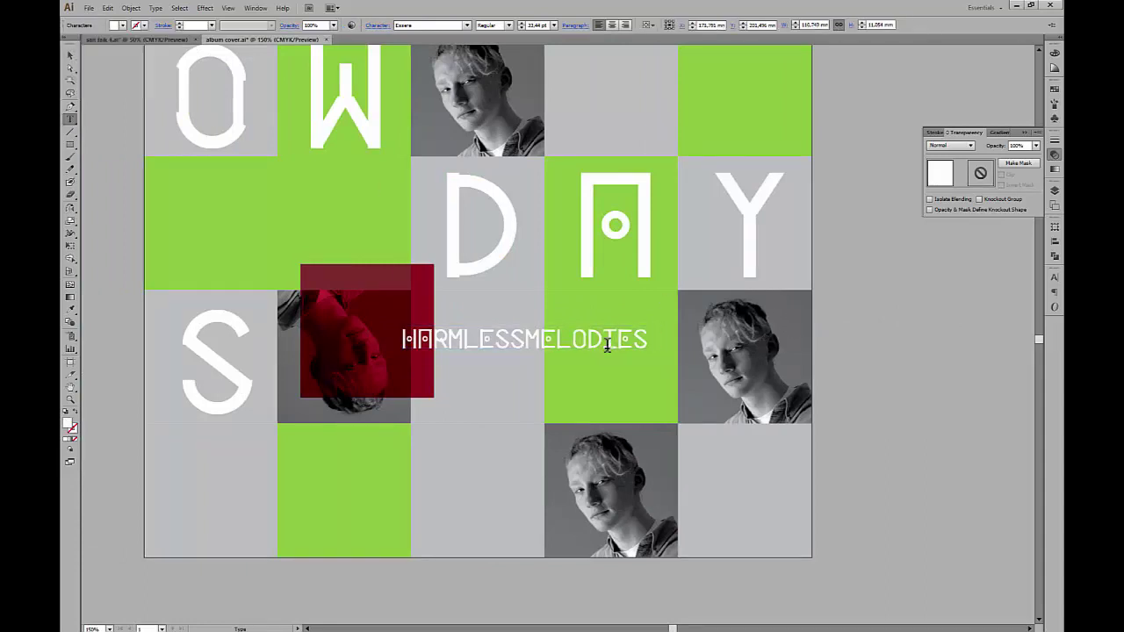
pyautogui.press('Return')
pyautogui.press('Escape')
pyautogui.moveTo(526, 384); pyautogui.dragTo(647, 433)
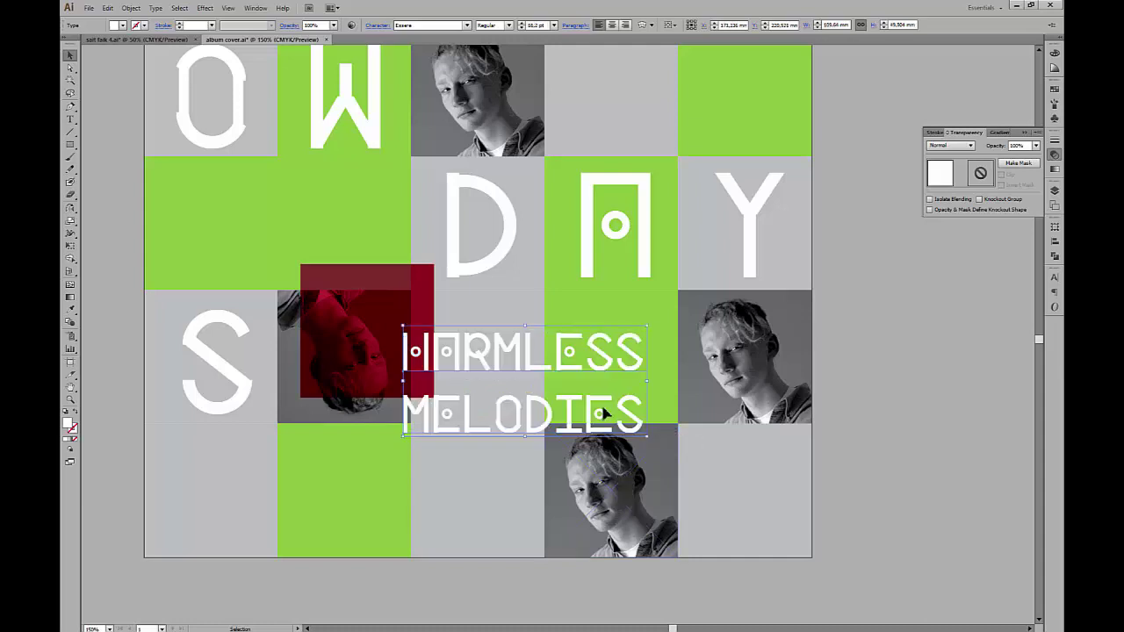
pyautogui.moveTo(575, 420); pyautogui.dragTo(576, 446)
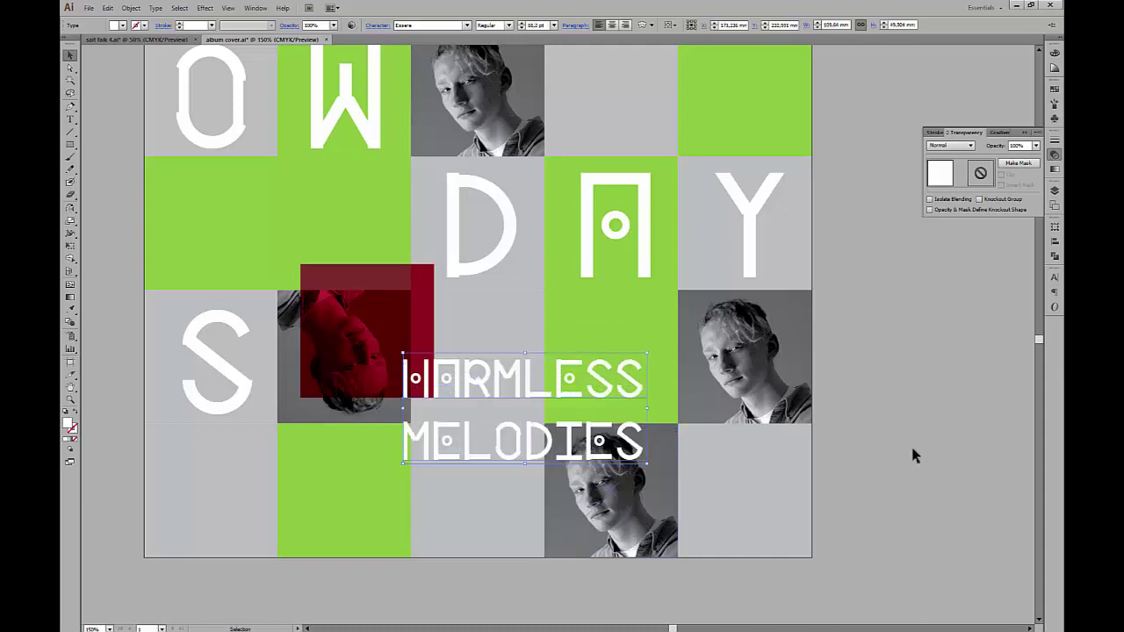
# Step: Nudge the two-line HARMLESS MELODIES text slightly to the left on the cover
pyautogui.click(910, 444)
pyautogui.scroll(-1, 911, 435)
pyautogui.moveTo(911, 419); pyautogui.dragTo(867, 452)
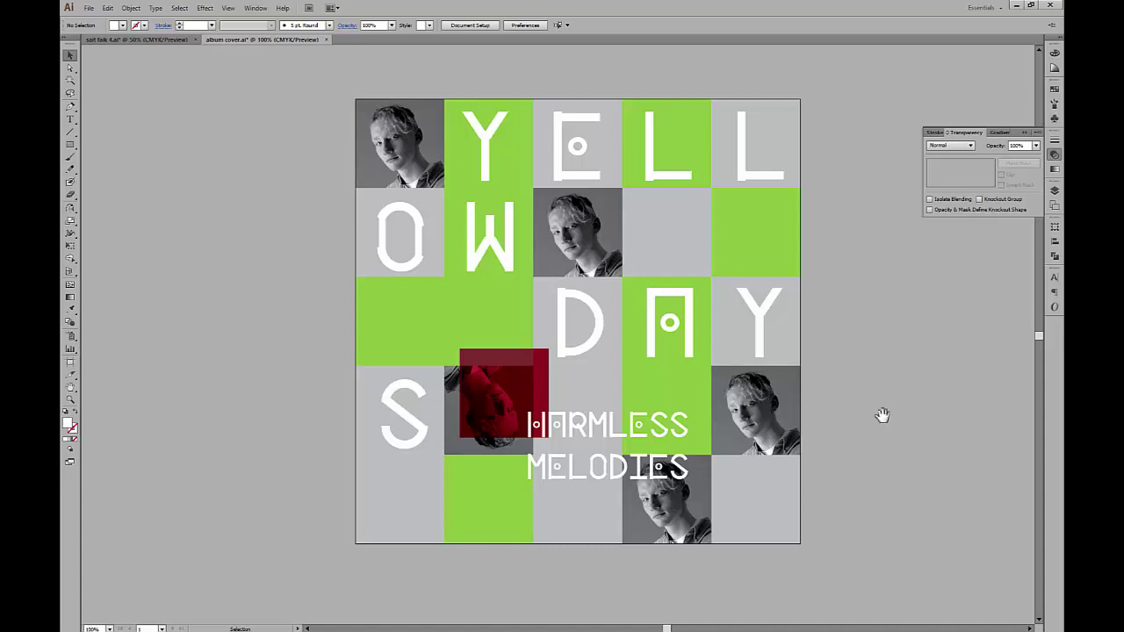
pyautogui.scroll(1, 556, 467)
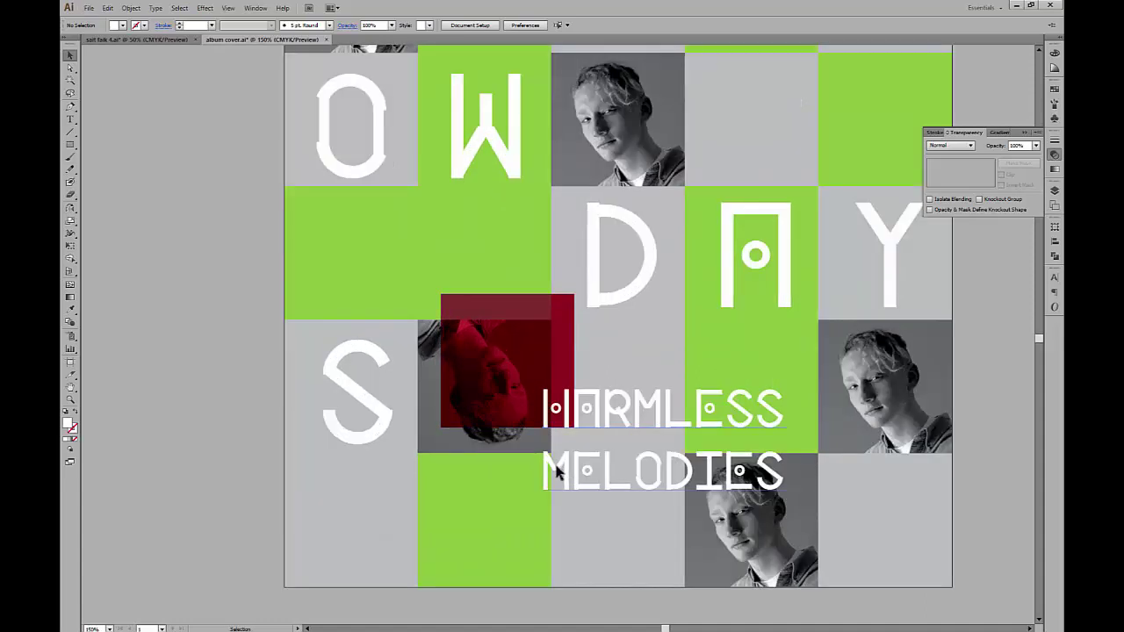
pyautogui.moveTo(558, 471); pyautogui.dragTo(555, 471)
pyautogui.moveTo(836, 412); pyautogui.dragTo(726, 437)
pyautogui.press('b')
pyautogui.click(956, 427)
pyautogui.hotkey('ctrl', 'z')
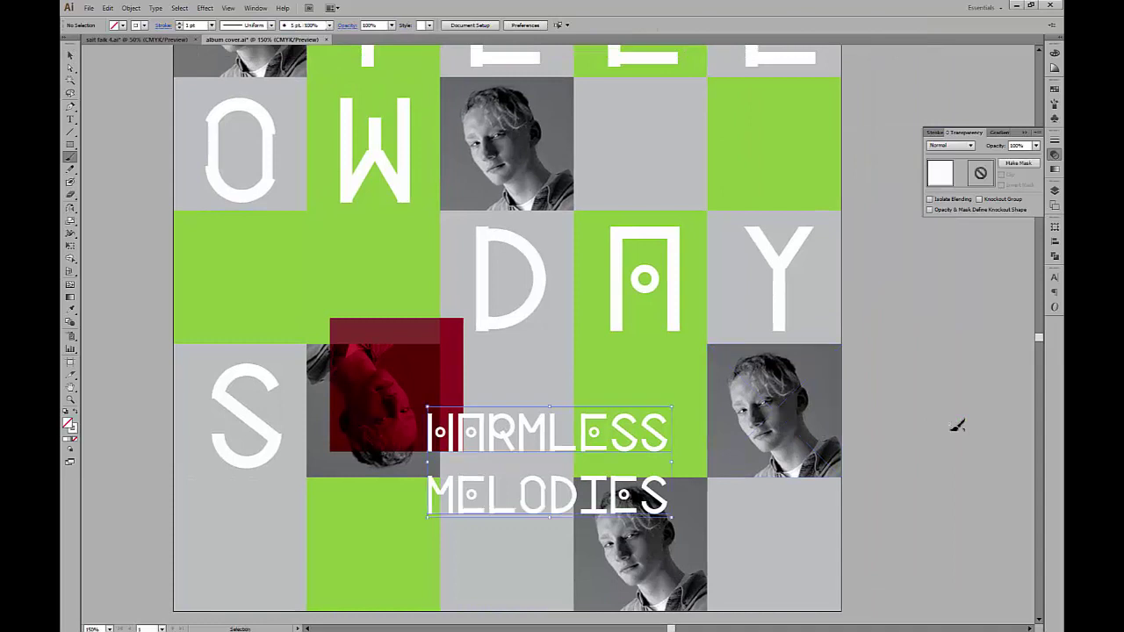
pyautogui.press('v')
pyautogui.click(949, 422)
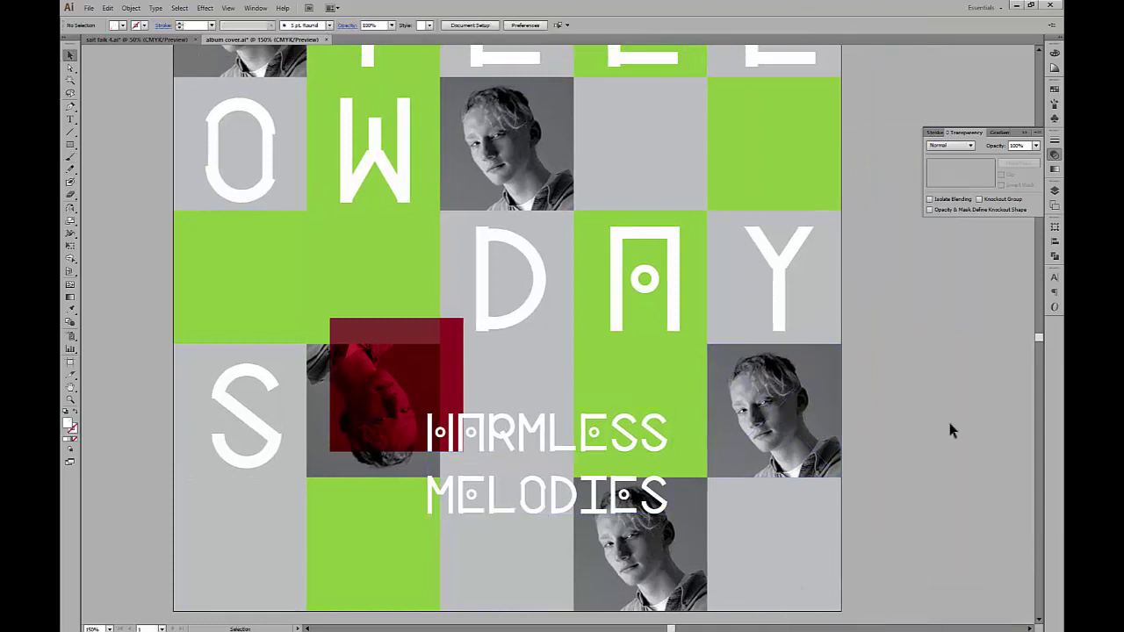
# Step: Replace the capital I in MELODIES with a lowercase i and deselect the text
pyautogui.scroll(-1, 934, 428)
pyautogui.moveTo(935, 369); pyautogui.dragTo(893, 403)
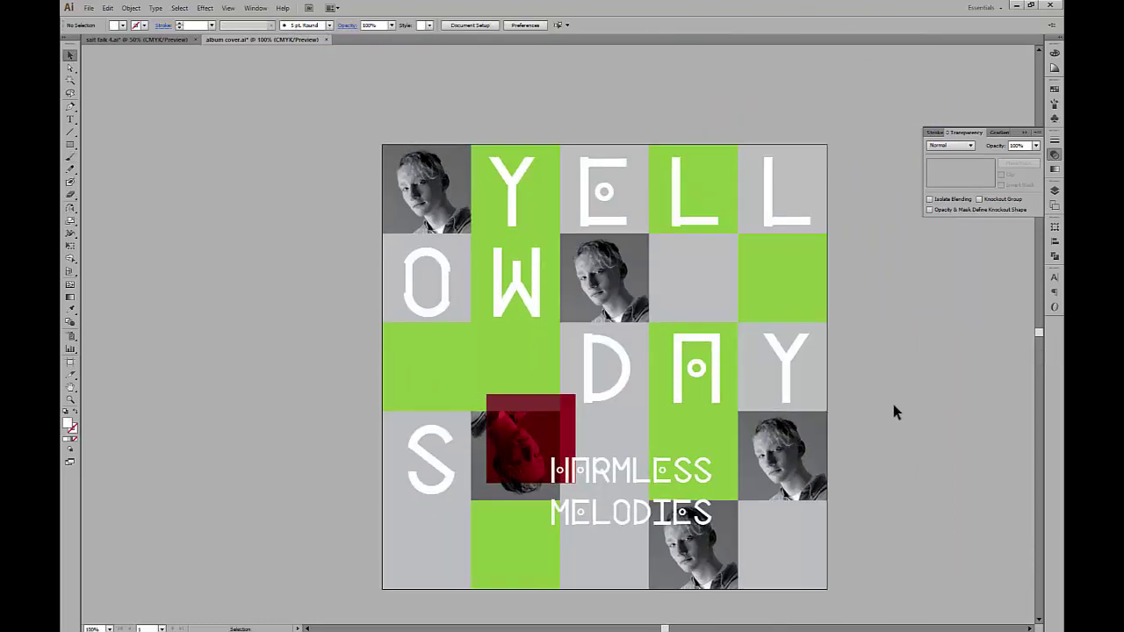
pyautogui.scroll(-1, 881, 401)
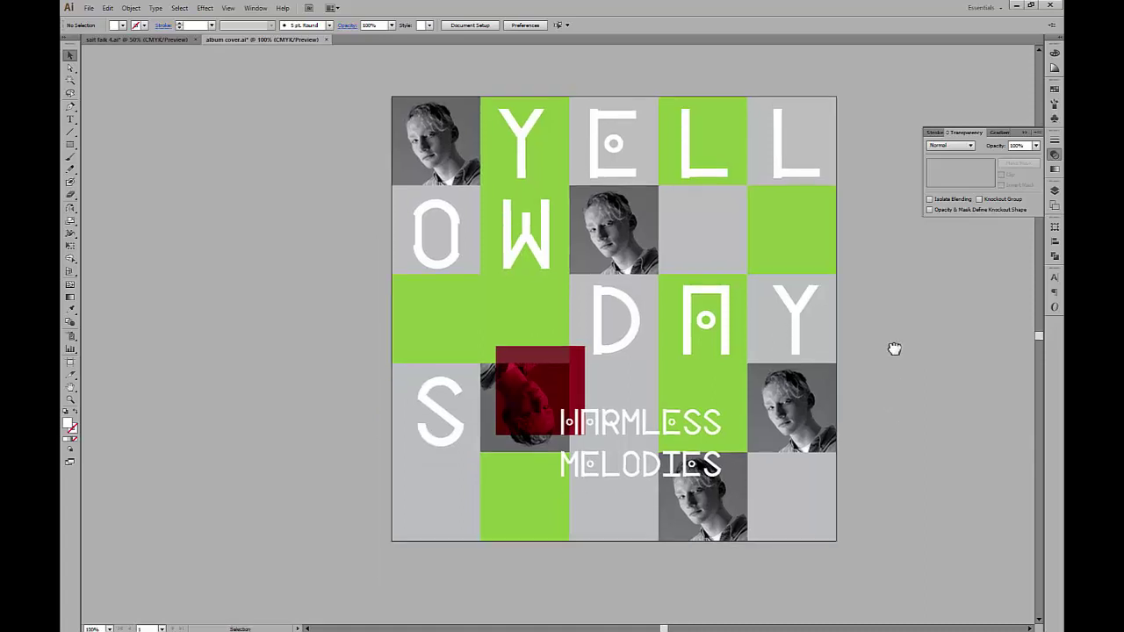
pyautogui.scroll(1, 892, 349)
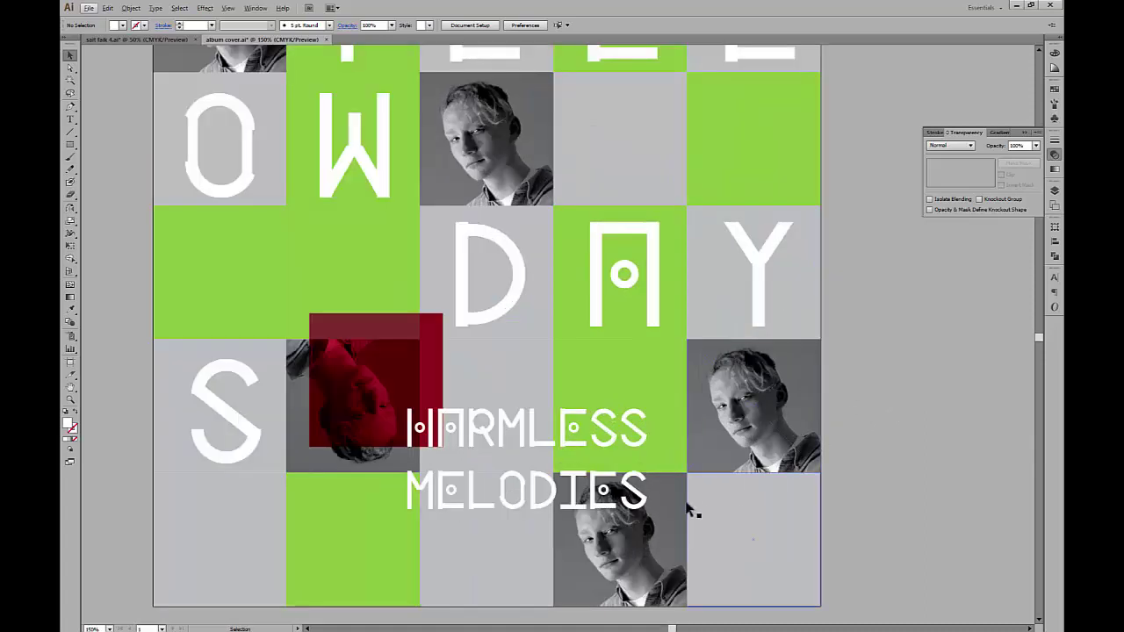
pyautogui.click(630, 493)
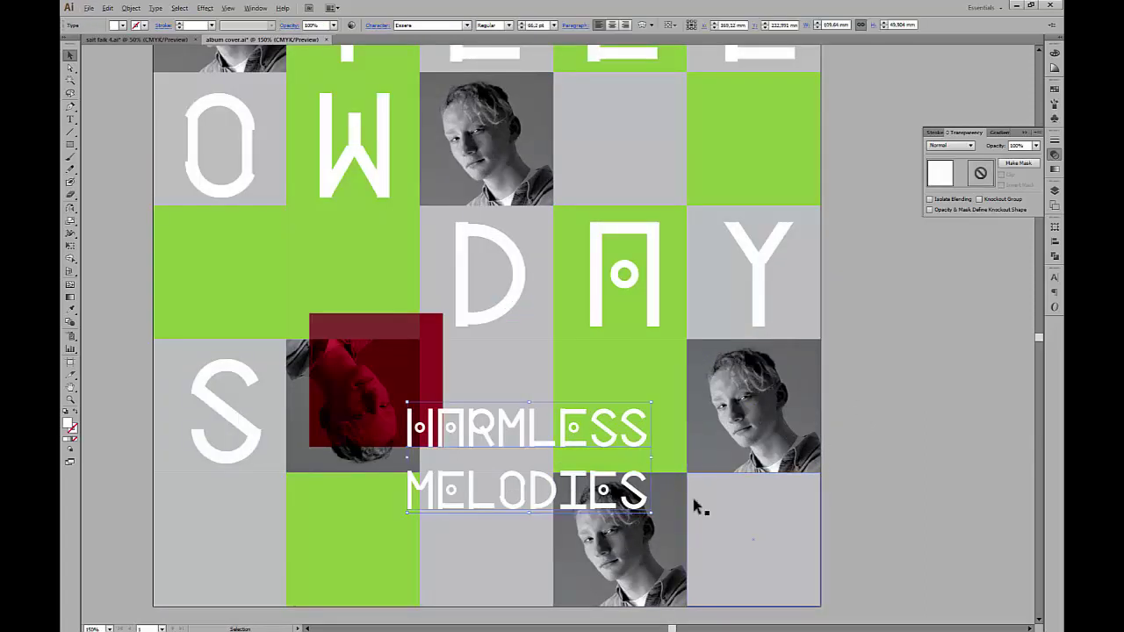
pyautogui.hotkey('alt', 'Left')
pyautogui.hotkey('alt', 'Left')
pyautogui.doubleClick(597, 487)
pyautogui.press('BackSpace')
pyautogui.write('i')
pyautogui.press('Escape')
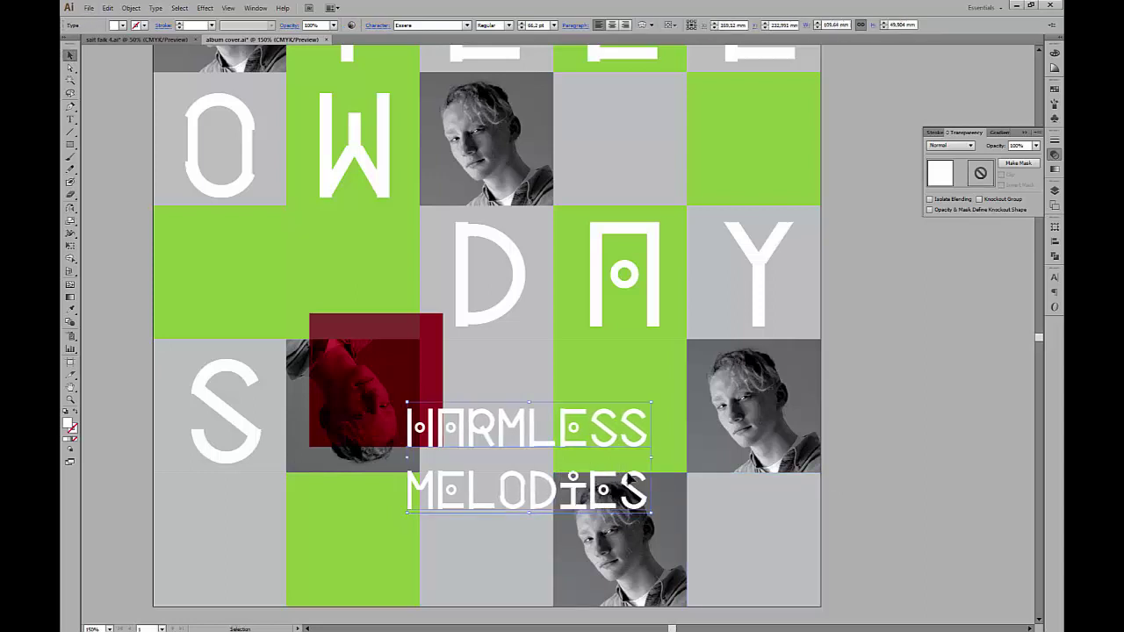
pyautogui.click(910, 397)
pyautogui.scroll(-1, 903, 372)
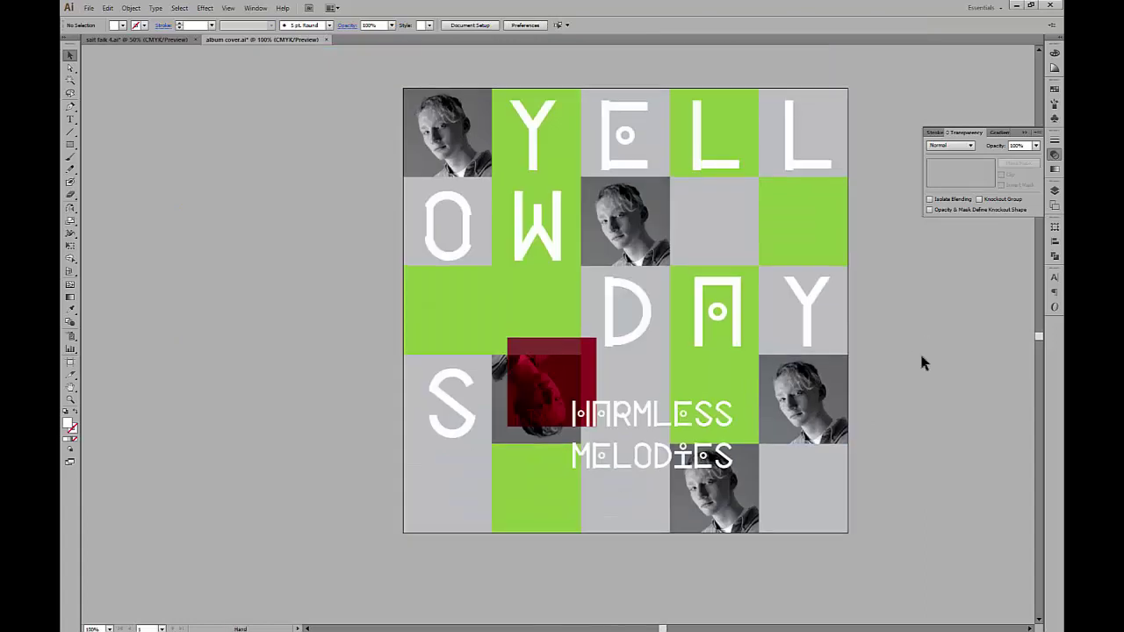
# Step: Recolour the second square of the third row light grey by sampling a grey square with the Eyedropper
pyautogui.click(532, 313)
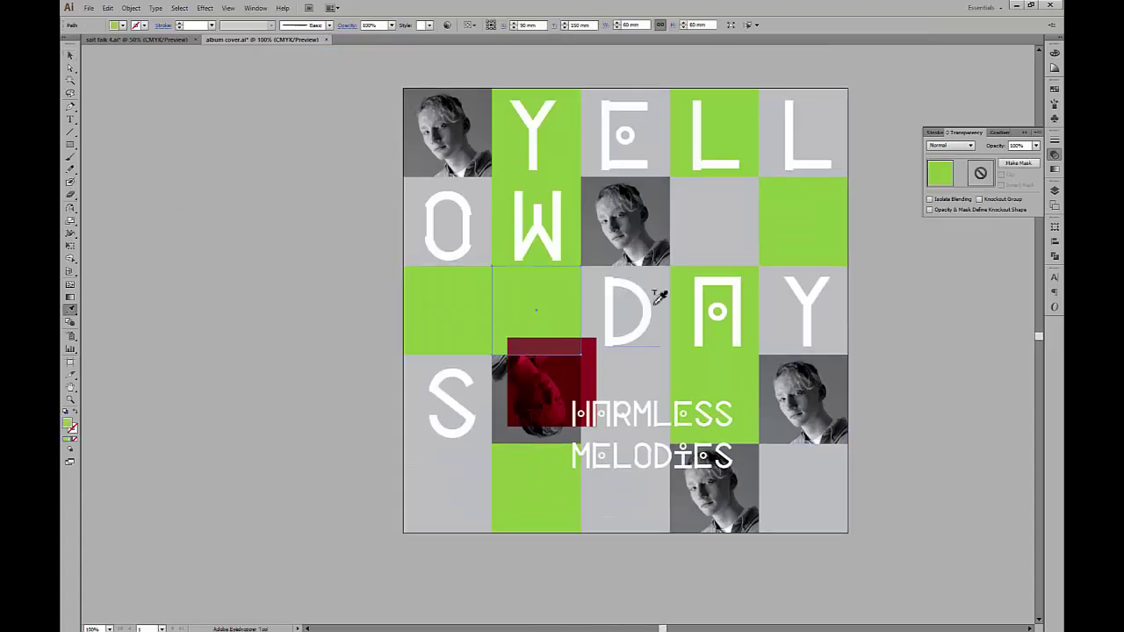
pyautogui.press('i')
pyautogui.click(726, 237)
pyautogui.press('v')
pyautogui.click(934, 300)
pyautogui.moveTo(936, 303); pyautogui.dragTo(933, 308)
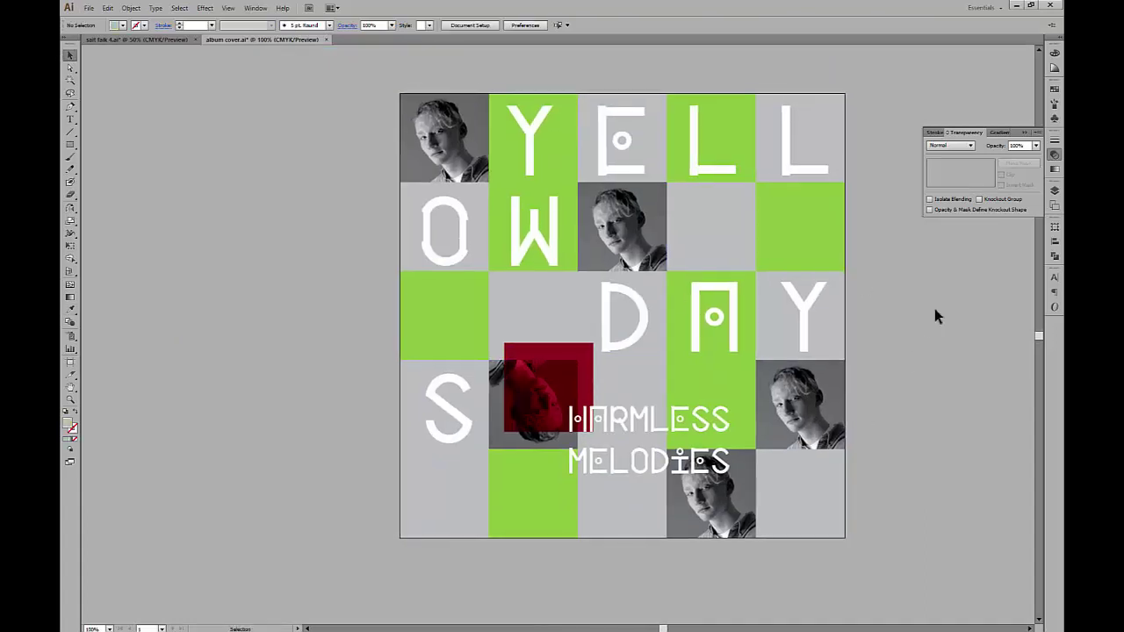
pyautogui.scroll(1, 883, 373)
pyautogui.moveTo(883, 377); pyautogui.dragTo(891, 330)
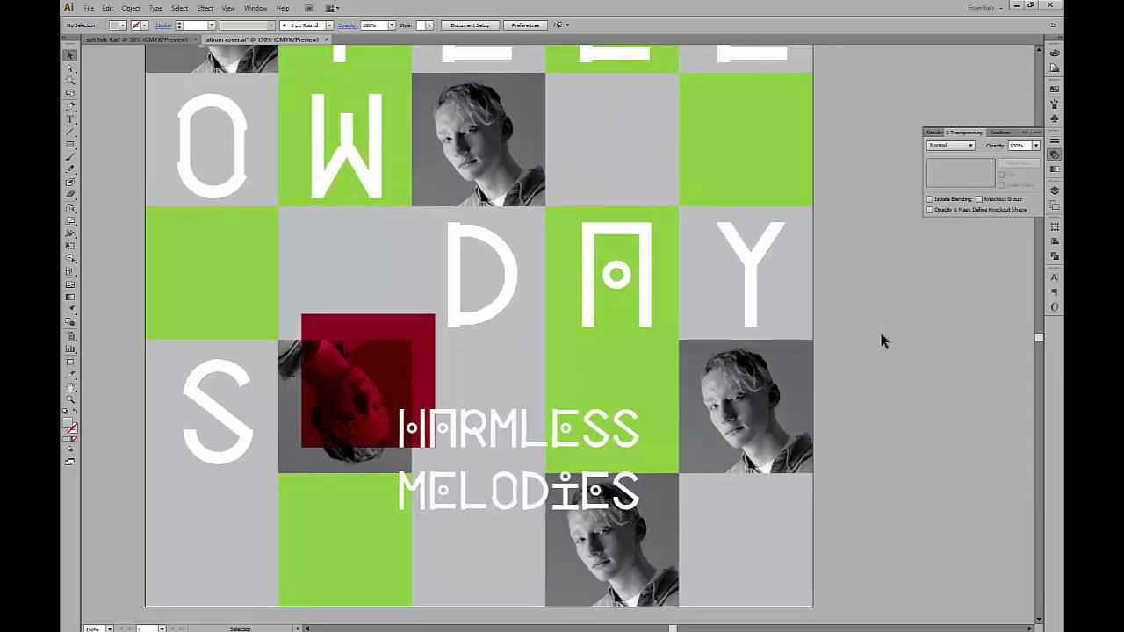
pyautogui.scroll(-1, 878, 328)
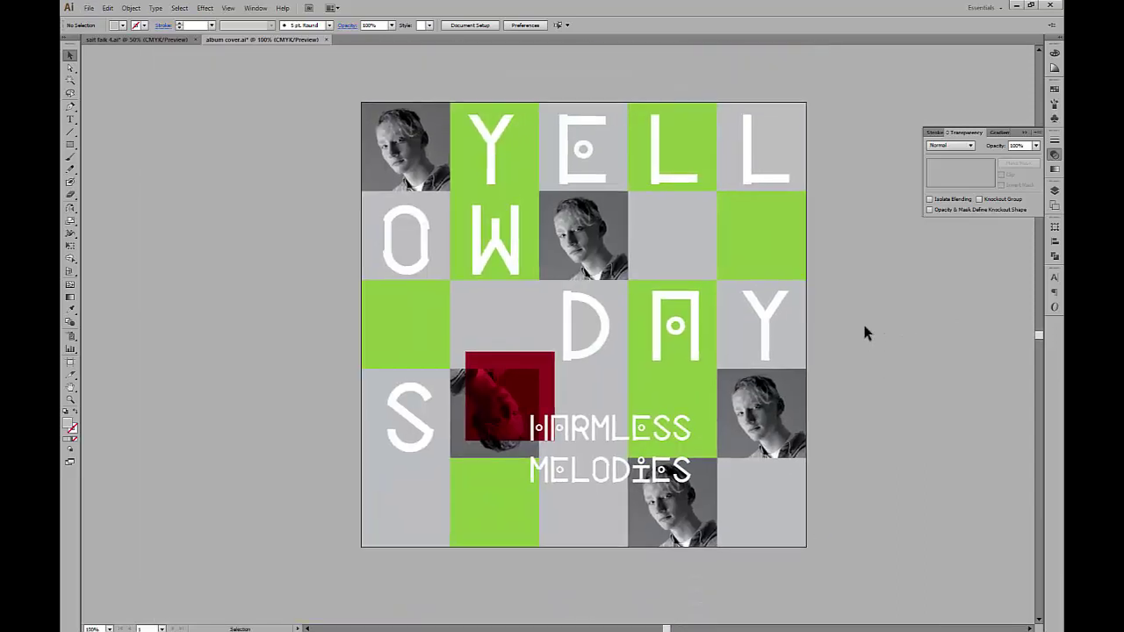
# Step: Test the Paintbrush beside the artboard with a thin scribble and a red 6 pt vertical stroke
pyautogui.press('b')
pyautogui.moveTo(910, 354)
pyautogui.mouseDown()
pyautogui.moveTo(933, 401)
pyautogui.moveTo(944, 351)
pyautogui.mouseUp()
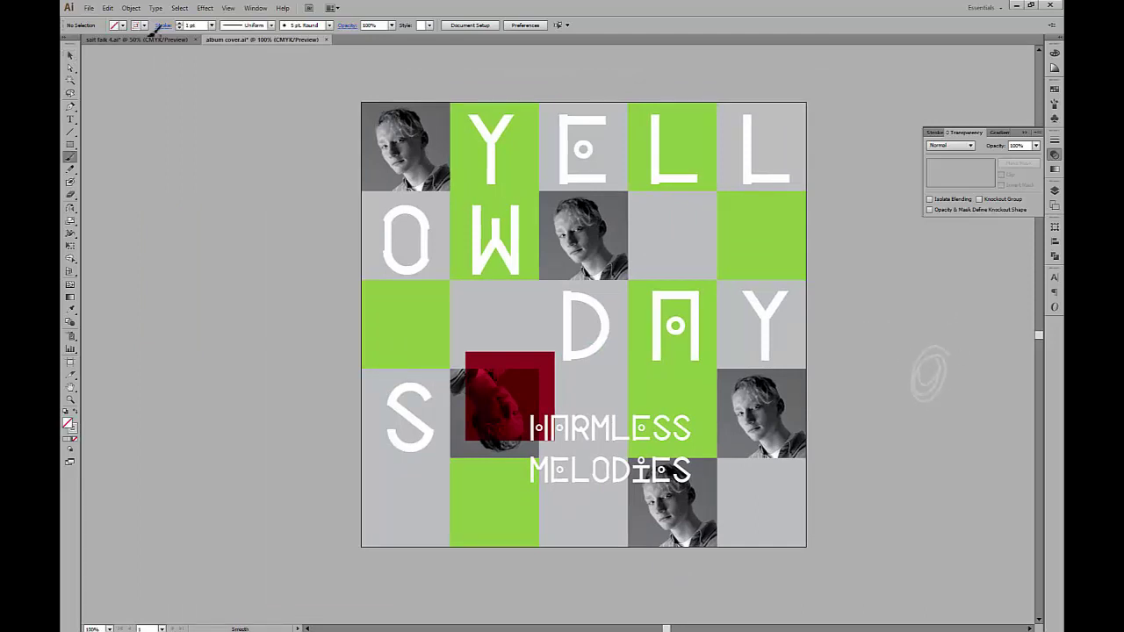
pyautogui.click(144, 25)
pyautogui.click(100, 46)
pyautogui.click(210, 25)
pyautogui.click(230, 109)
pyautogui.scroll(1, 900, 459)
pyautogui.moveTo(868, 265); pyautogui.dragTo(872, 361)
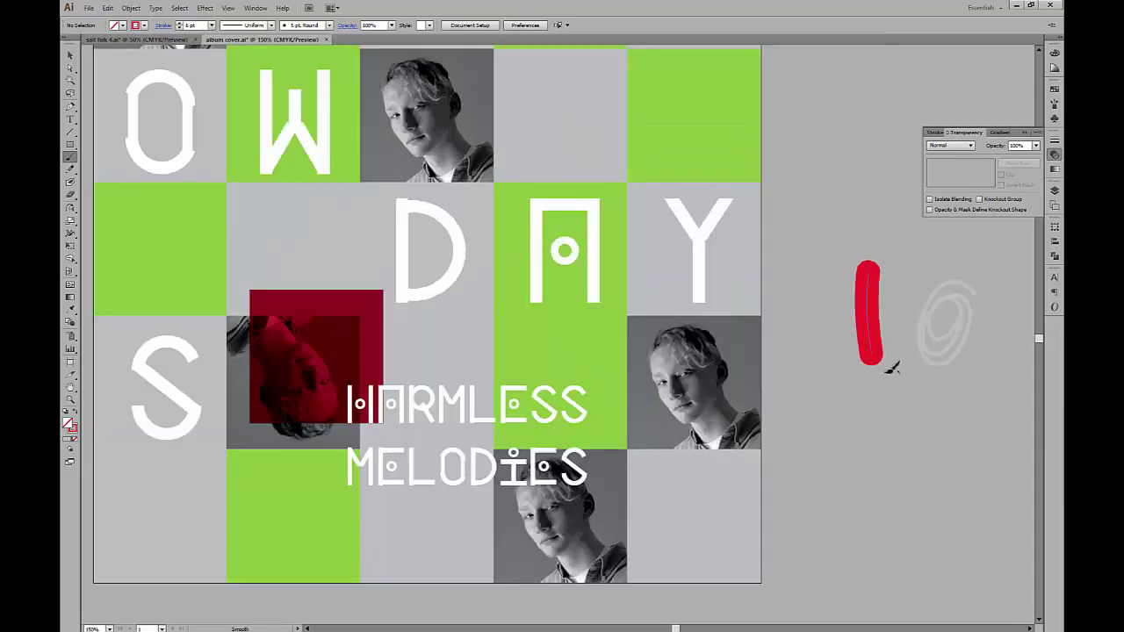
pyautogui.moveTo(695, 360)
pyautogui.mouseDown()
pyautogui.moveTo(666, 395)
pyautogui.moveTo(690, 378)
pyautogui.moveTo(657, 394)
pyautogui.moveTo(690, 384)
pyautogui.moveTo(654, 368)
pyautogui.moveTo(660, 411)
pyautogui.moveTo(700, 376)
pyautogui.moveTo(660, 386)
pyautogui.moveTo(699, 397)
pyautogui.mouseUp()
pyautogui.hotkey('ctrl', 'z')
pyautogui.hotkey('ctrl', 'z')
pyautogui.hotkey('ctrl', 'z')
# Step: Paint solid red brush blobs over the faces in the four upright portraits
pyautogui.moveTo(549, 493)
pyautogui.mouseDown()
pyautogui.moveTo(533, 521)
pyautogui.moveTo(562, 510)
pyautogui.mouseUp()
pyautogui.moveTo(608, 404); pyautogui.dragTo(755, 590)
pyautogui.moveTo(552, 280)
pyautogui.mouseDown()
pyautogui.moveTo(542, 285)
pyautogui.moveTo(576, 281)
pyautogui.moveTo(583, 303)
pyautogui.mouseUp()
pyautogui.moveTo(493, 242); pyautogui.dragTo(553, 311)
pyautogui.moveTo(344, 211)
pyautogui.mouseDown()
pyautogui.moveTo(349, 269)
pyautogui.moveTo(375, 250)
pyautogui.mouseUp()
pyautogui.moveTo(556, 309)
pyautogui.mouseDown()
pyautogui.moveTo(514, 308)
pyautogui.moveTo(355, 176)
pyautogui.mouseUp()
pyautogui.moveTo(673, 470); pyautogui.dragTo(686, 278)
pyautogui.press('v')
pyautogui.scroll(-2, 886, 472)
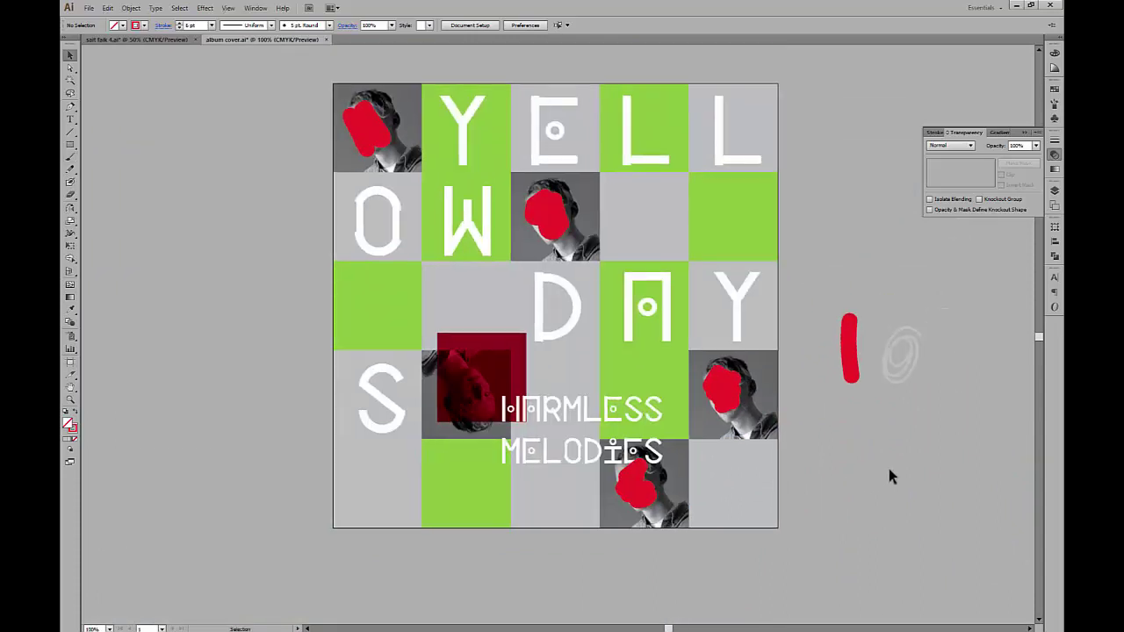
pyautogui.moveTo(897, 459); pyautogui.dragTo(847, 466)
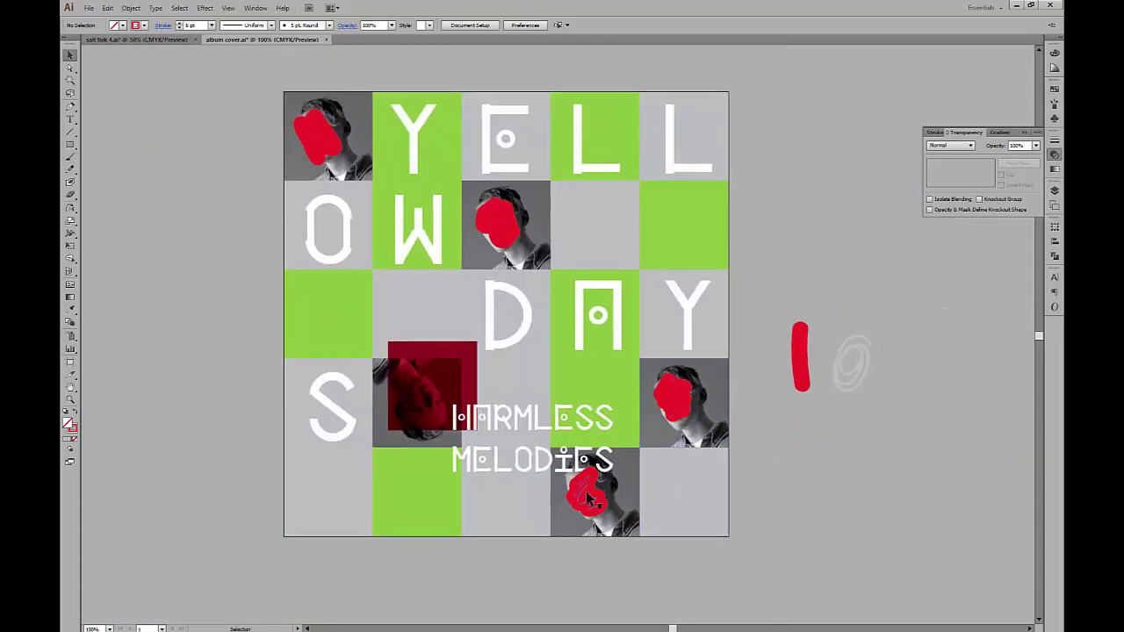
# Step: Bring the HARMLESS MELODIES text to the front of the stacking order
pyautogui.click(456, 373)
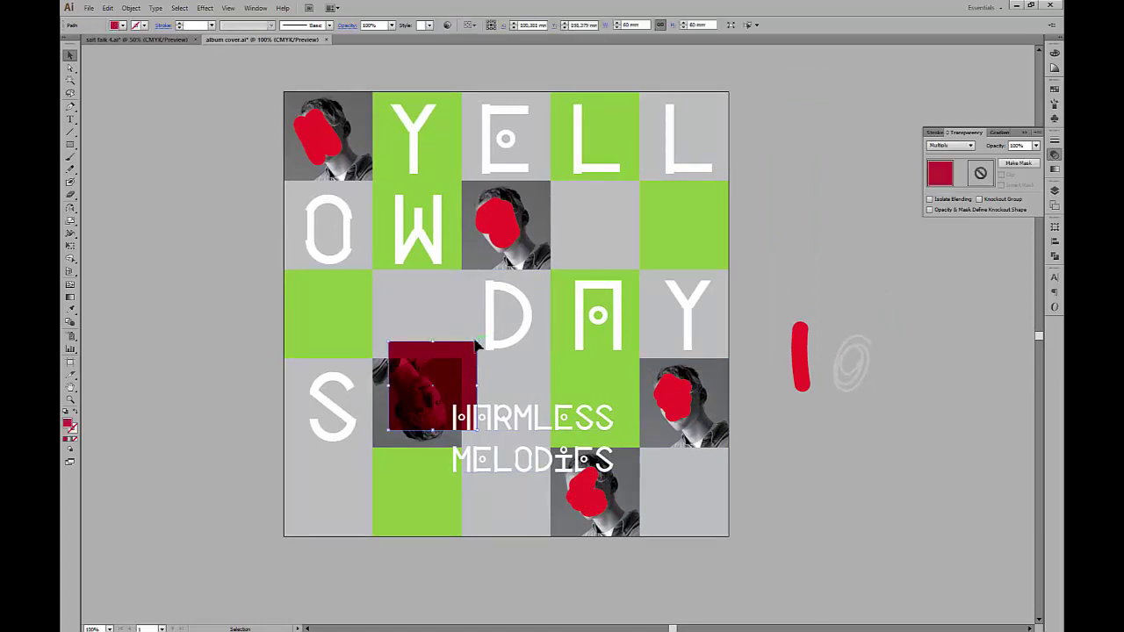
pyautogui.scroll(1, 555, 446)
pyautogui.rightClick(556, 462)
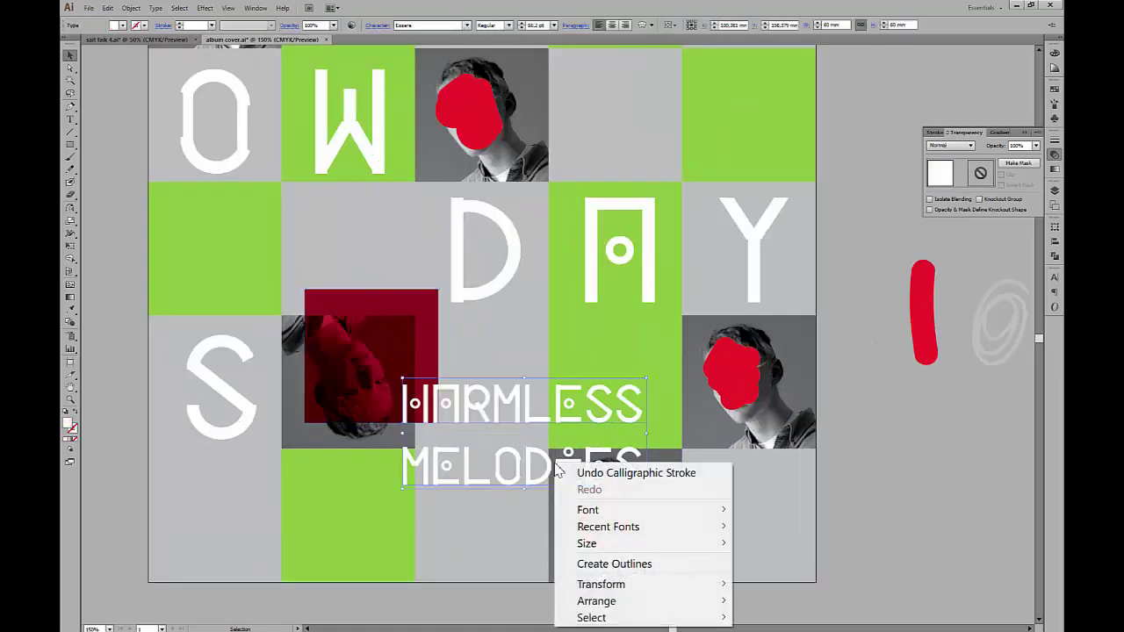
pyautogui.moveTo(598, 600)
pyautogui.click(395, 530)
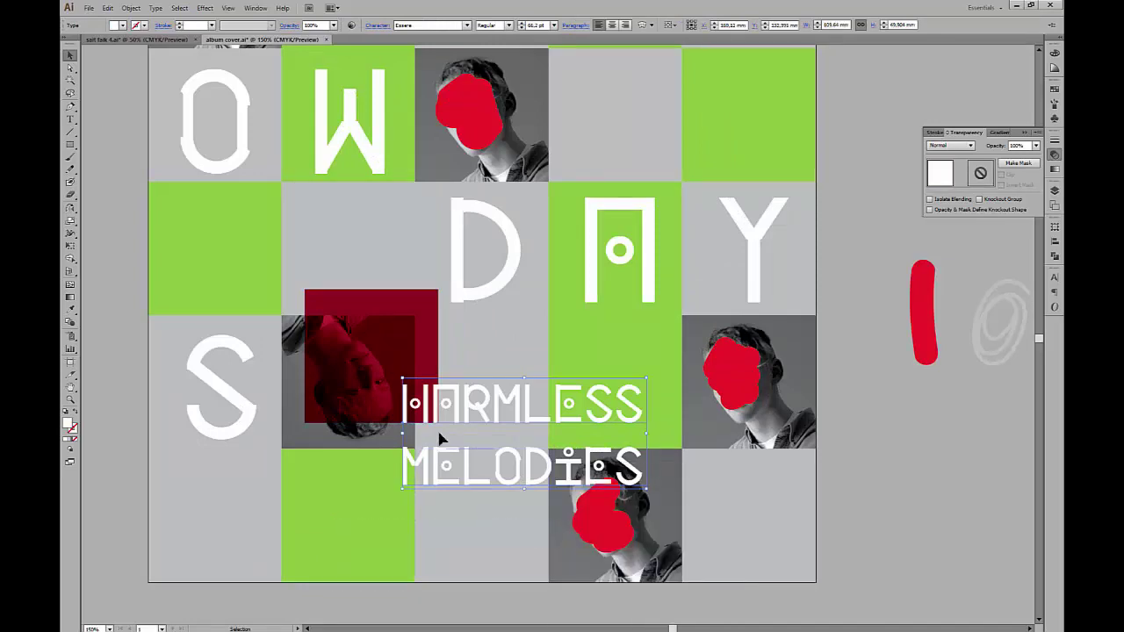
# Step: Try placing the dark red overlay square in front of the HARMLESS MELODIES text
pyautogui.rightClick(419, 360)
pyautogui.moveTo(491, 562)
pyautogui.click(238, 562)
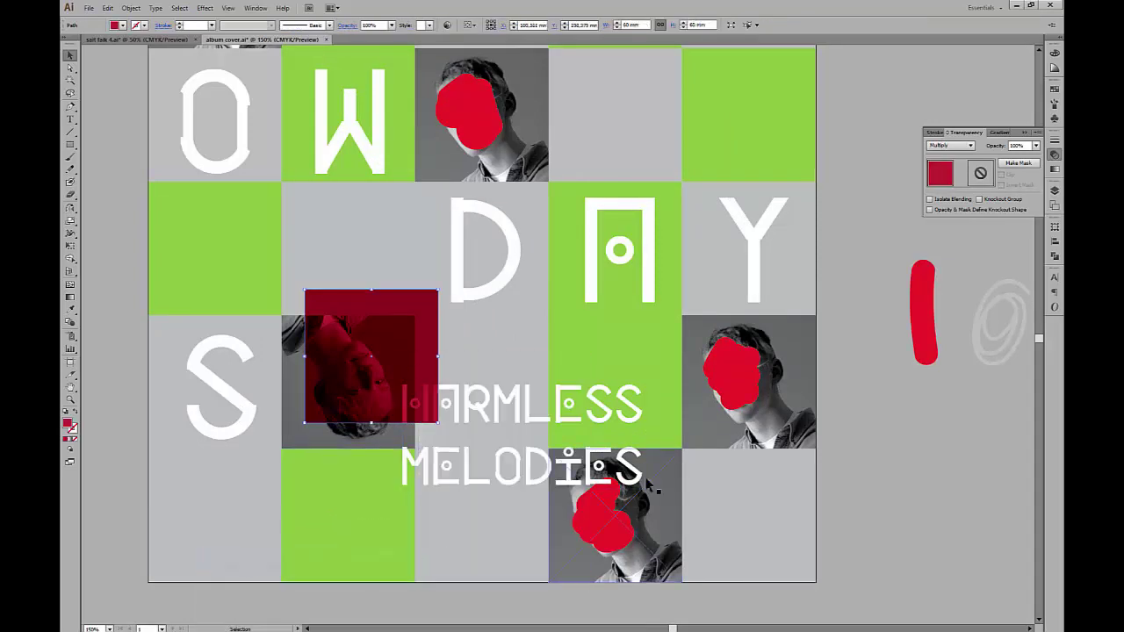
pyautogui.click(916, 454)
# Step: Move the HARMLESS MELODIES text slightly down, below the red square's lower edge, and deselect it
pyautogui.scroll(2, 451, 431)
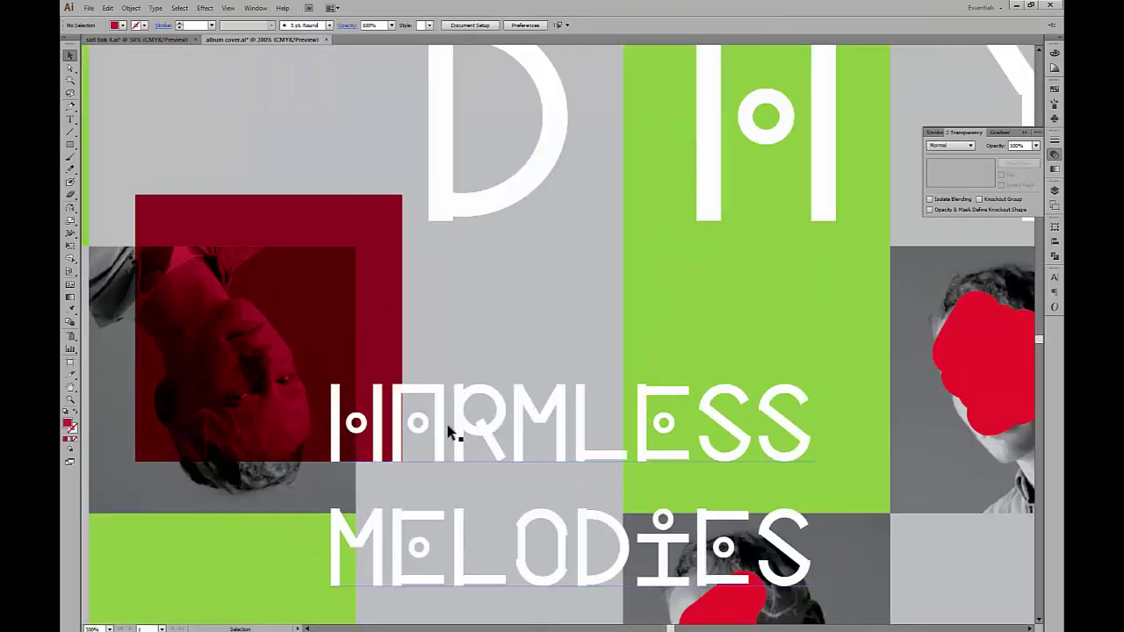
pyautogui.moveTo(451, 433); pyautogui.dragTo(448, 453)
pyautogui.moveTo(564, 450); pyautogui.dragTo(546, 340)
pyautogui.click(993, 569)
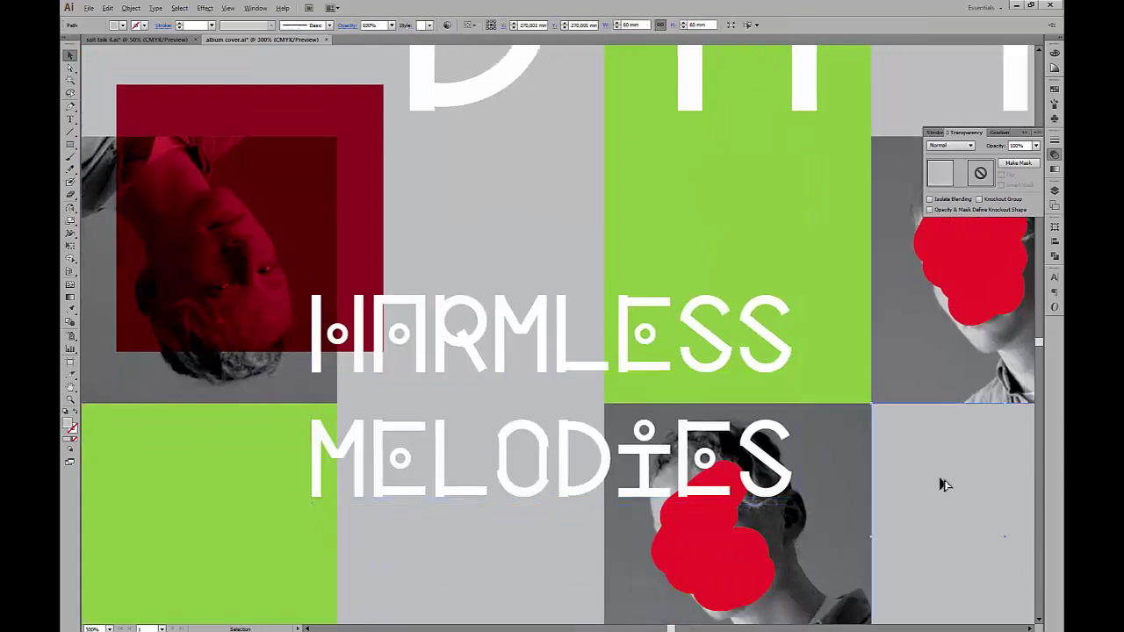
# Step: Delete the leftover red brush stroke and the pale scribble lying beside the artboard
pyautogui.scroll(-2, 942, 480)
pyautogui.moveTo(952, 477); pyautogui.dragTo(688, 493)
pyautogui.scroll(-1, 721, 430)
pyautogui.moveTo(800, 431); pyautogui.dragTo(781, 437)
pyautogui.click(814, 416)
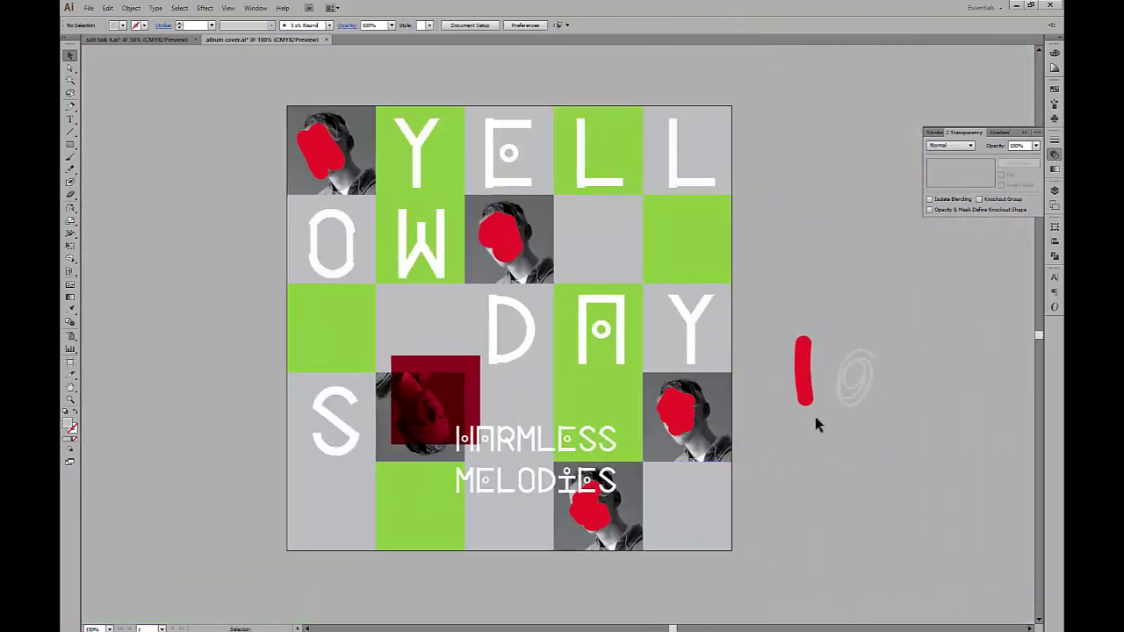
pyautogui.moveTo(909, 470); pyautogui.dragTo(926, 484)
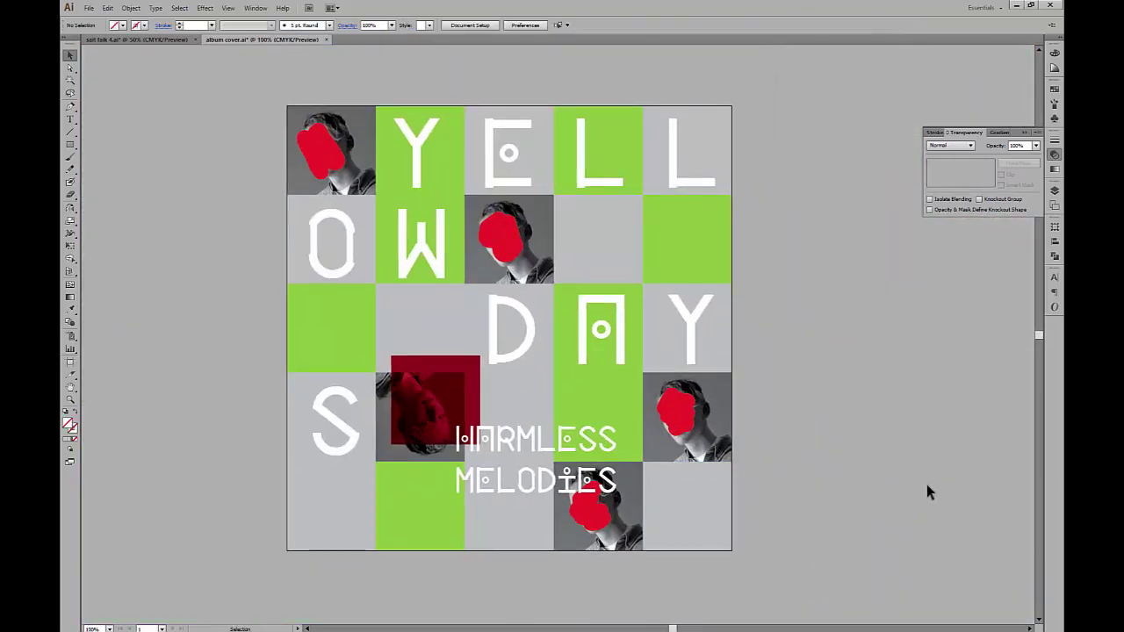
pyautogui.press('Delete')
# Step: Duplicate the album cover artboard together with its artwork and place the copy beside the original
pyautogui.scroll(-1, 924, 479)
pyautogui.scroll(-1, 899, 428)
pyautogui.moveTo(893, 348); pyautogui.dragTo(743, 316)
pyautogui.hotkey('shift', 'o')
pyautogui.moveTo(691, 279); pyautogui.dragTo(482, 294)
pyautogui.moveTo(368, 297); pyautogui.dragTo(662, 320)
pyautogui.moveTo(675, 321); pyautogui.dragTo(675, 321)
pyautogui.press('v')
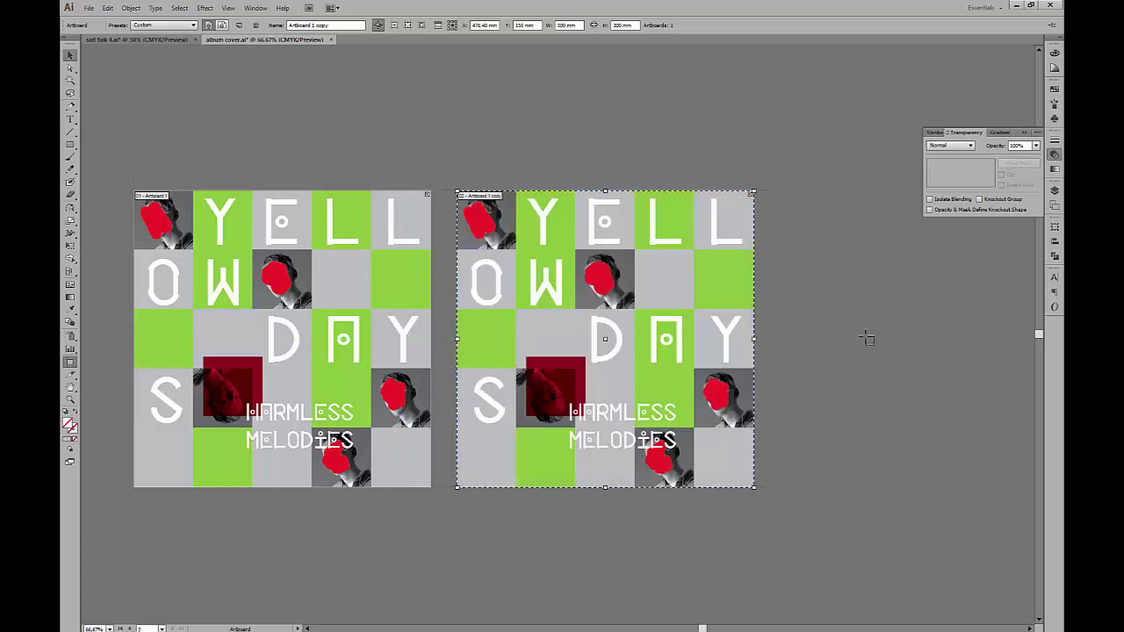
# Step: Try recolouring all green squares on both artboards yellow with a Magic Wand selection, undo it and clear the selection
pyautogui.press('y')
pyautogui.click(571, 230)
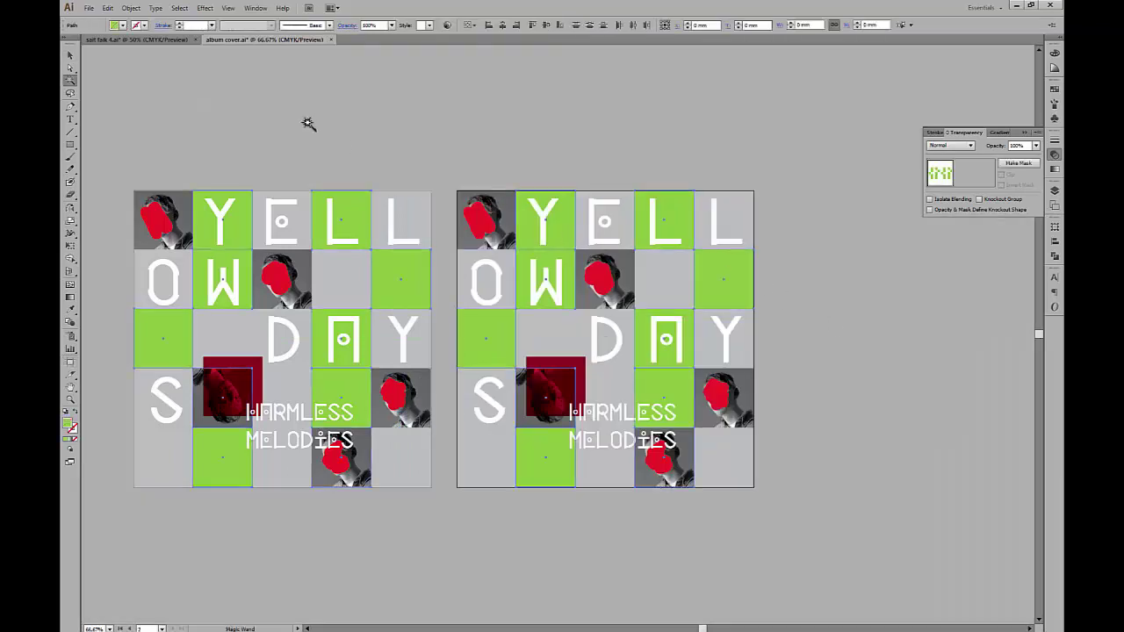
pyautogui.click(124, 25)
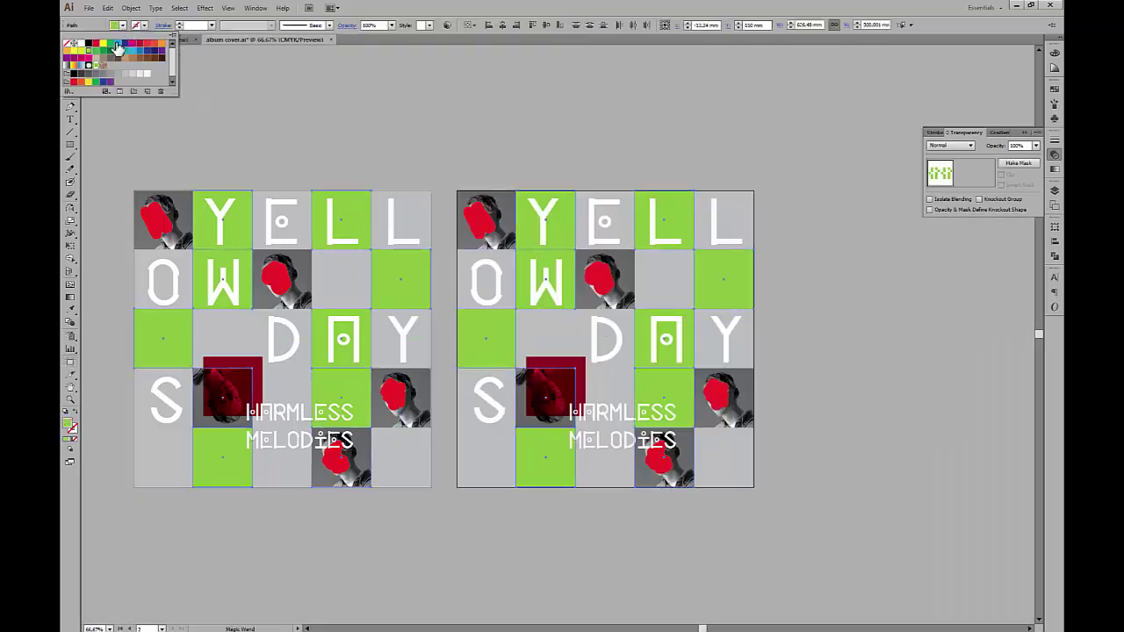
pyautogui.click(88, 81)
pyautogui.press('v')
pyautogui.click(624, 144)
pyautogui.scroll(1, 736, 338)
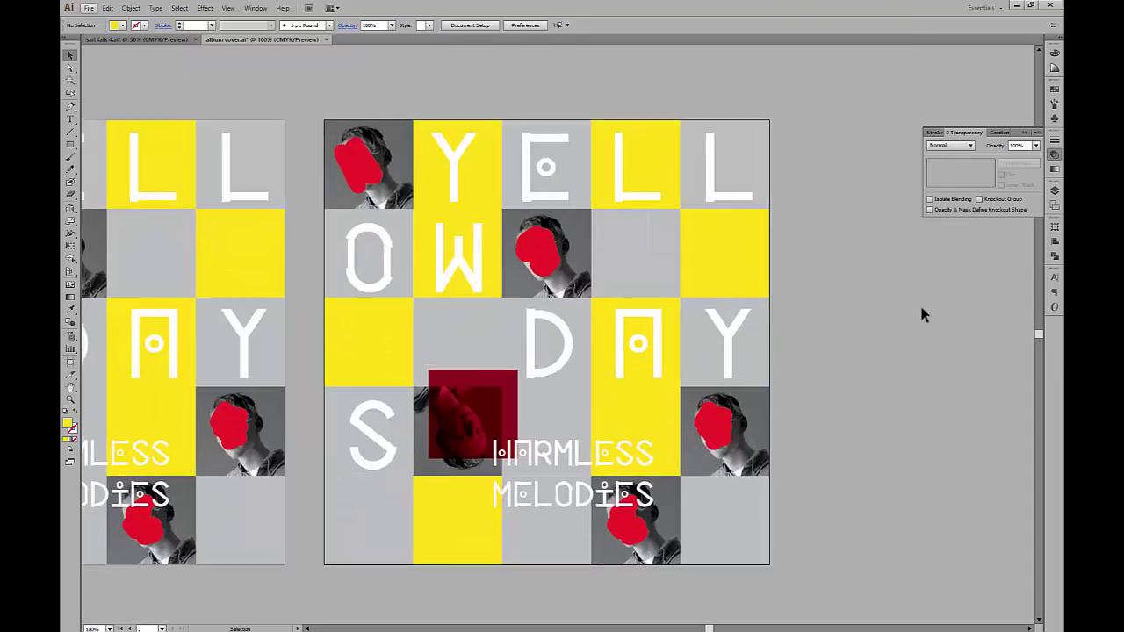
pyautogui.hotkey('ctrl', 'z')
pyautogui.scroll(-2, 893, 333)
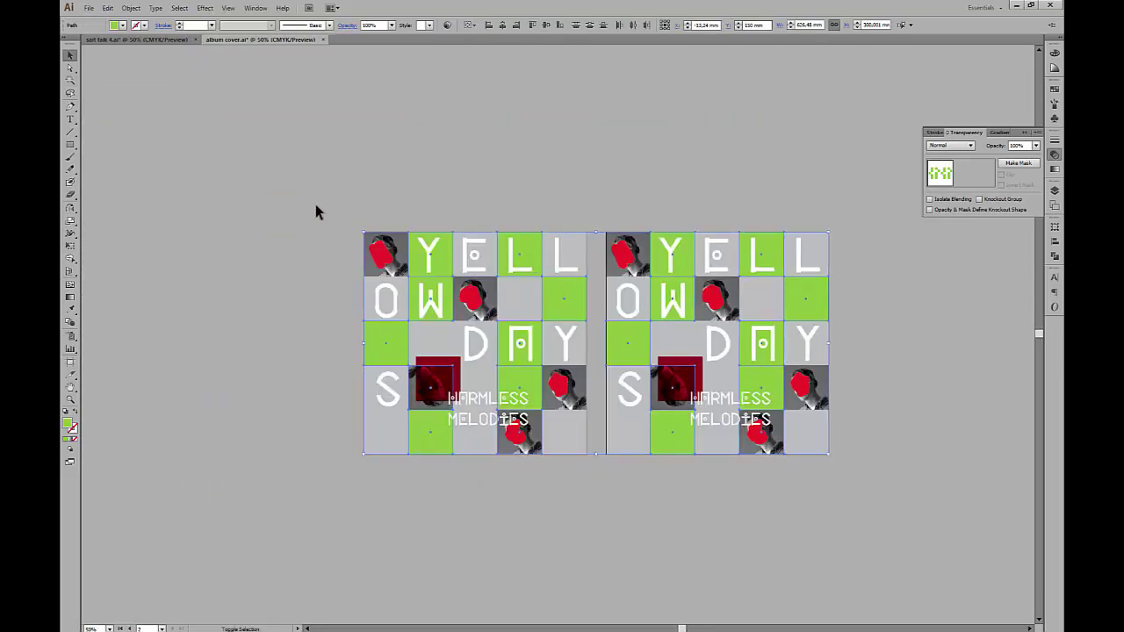
pyautogui.moveTo(564, 448); pyautogui.dragTo(592, 475)
pyautogui.click(583, 556)
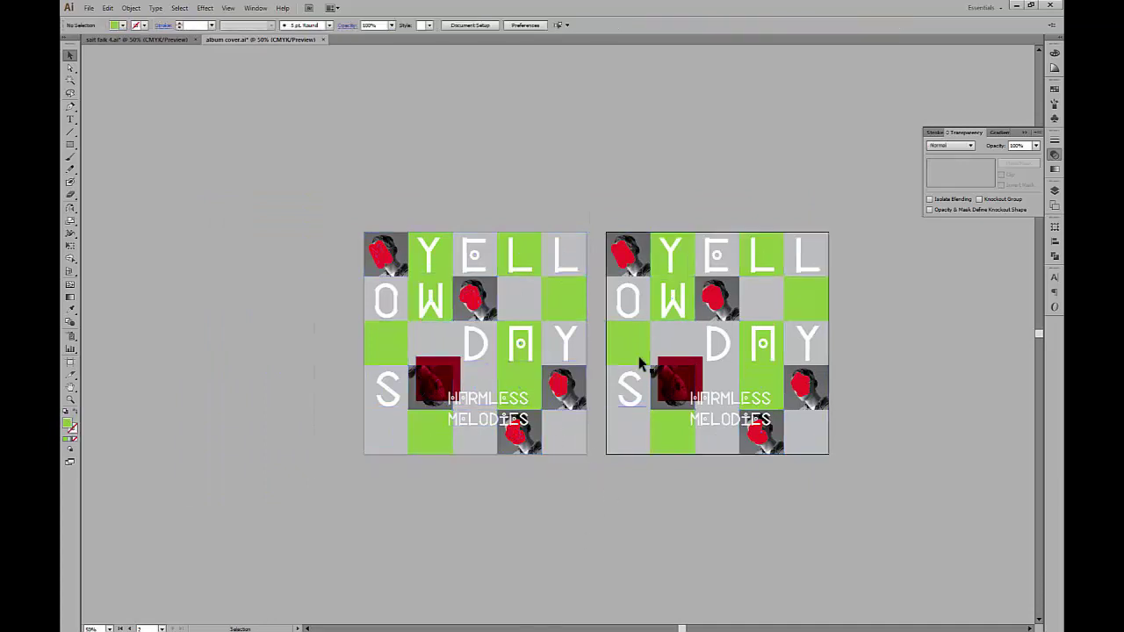
# Step: Fill all the green squares on the duplicated cover with yellow, leaving the original cover green
pyautogui.click(640, 356)
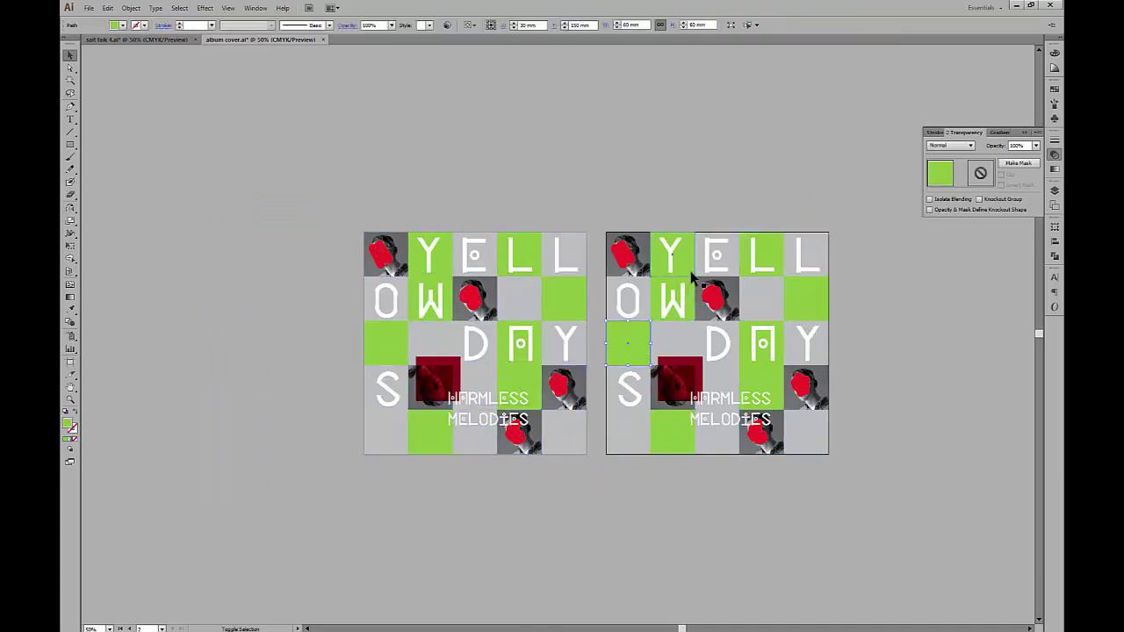
pyautogui.keyDown('shift'); pyautogui.click(692, 279); pyautogui.keyUp('shift')
pyautogui.keyDown('shift'); pyautogui.click(779, 251); pyautogui.keyUp('shift')
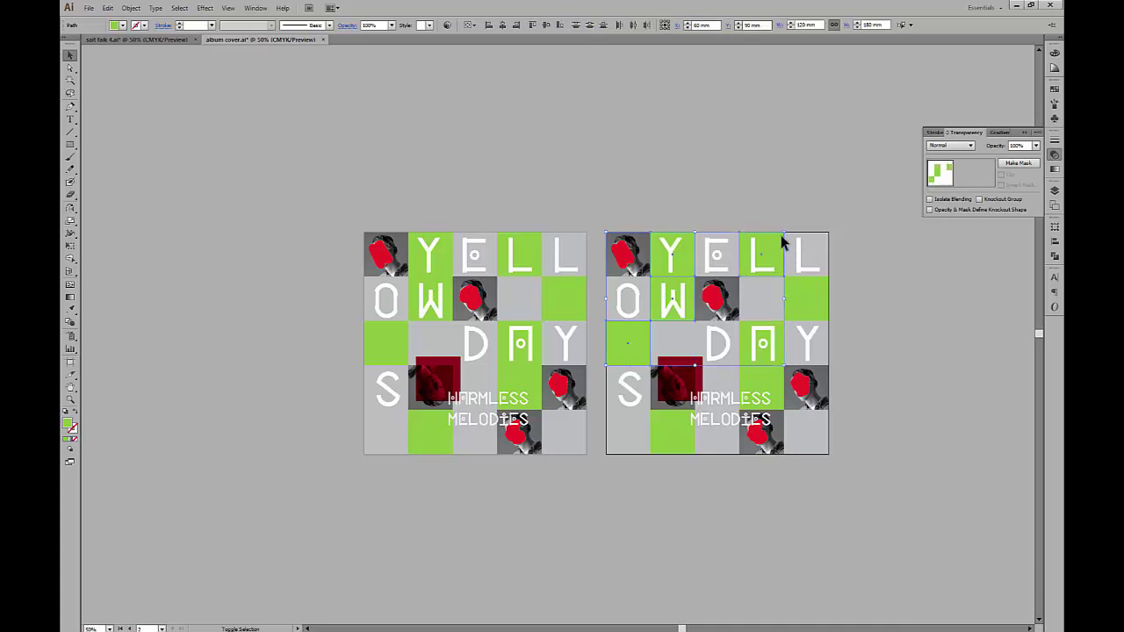
pyautogui.keyDown('shift'); pyautogui.click(821, 287); pyautogui.keyUp('shift')
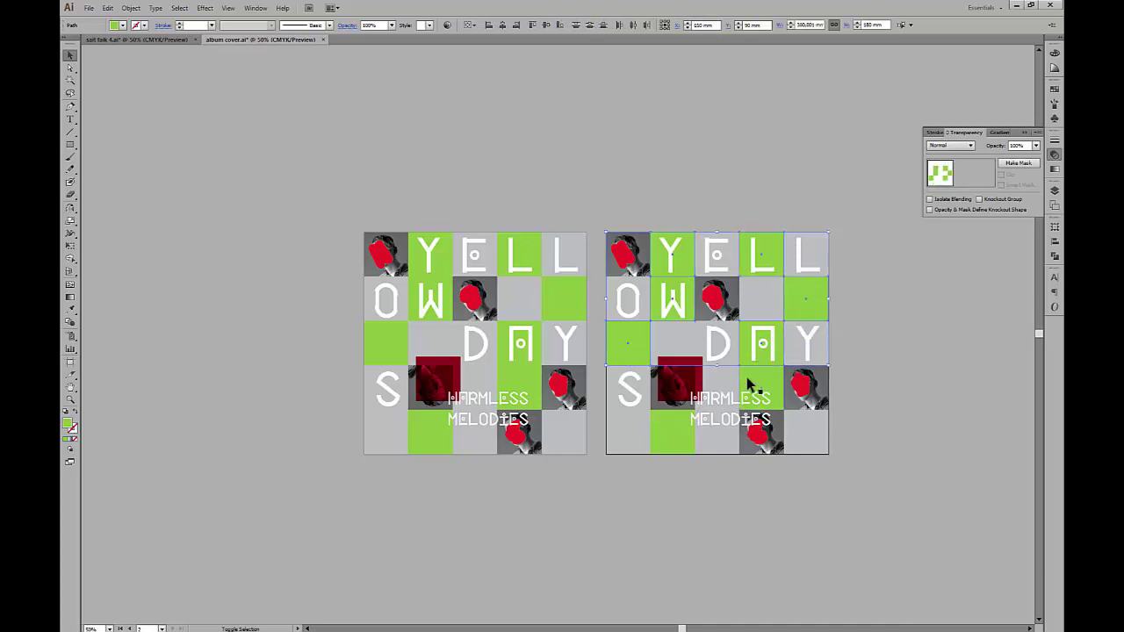
pyautogui.keyDown('shift'); pyautogui.click(749, 383); pyautogui.keyUp('shift')
pyautogui.click(122, 27)
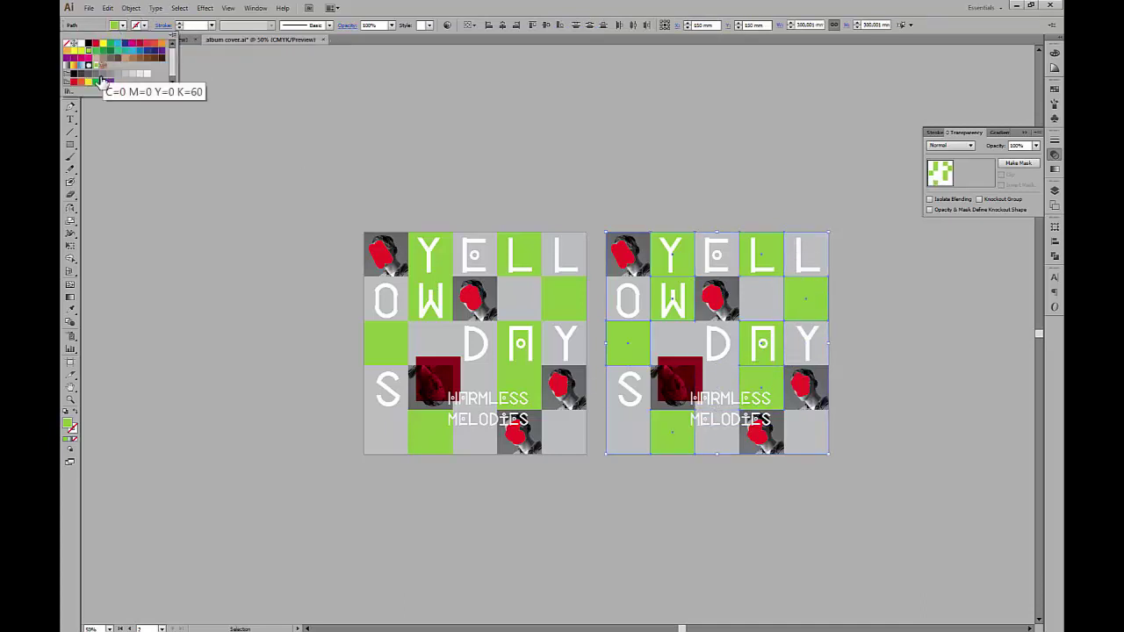
pyautogui.click(89, 84)
pyautogui.click(647, 136)
pyautogui.click(647, 136)
# Step: Convert the letters of YELLOW on the yellow cover to outlines and deselect them
pyautogui.hscroll(3, 624, 141)
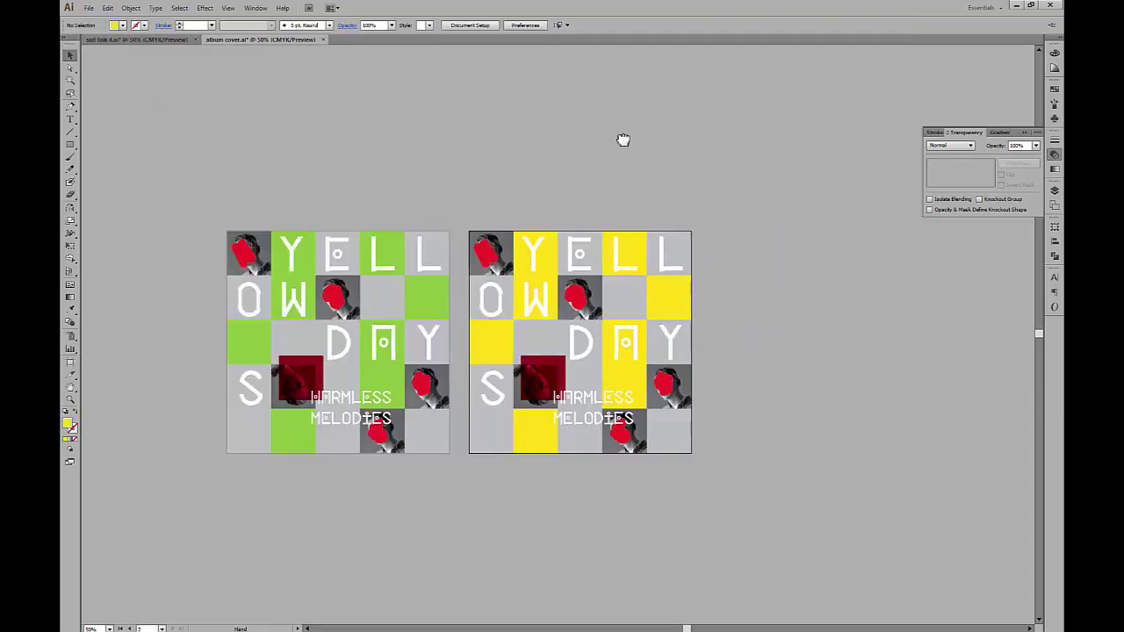
pyautogui.scroll(2, 609, 259)
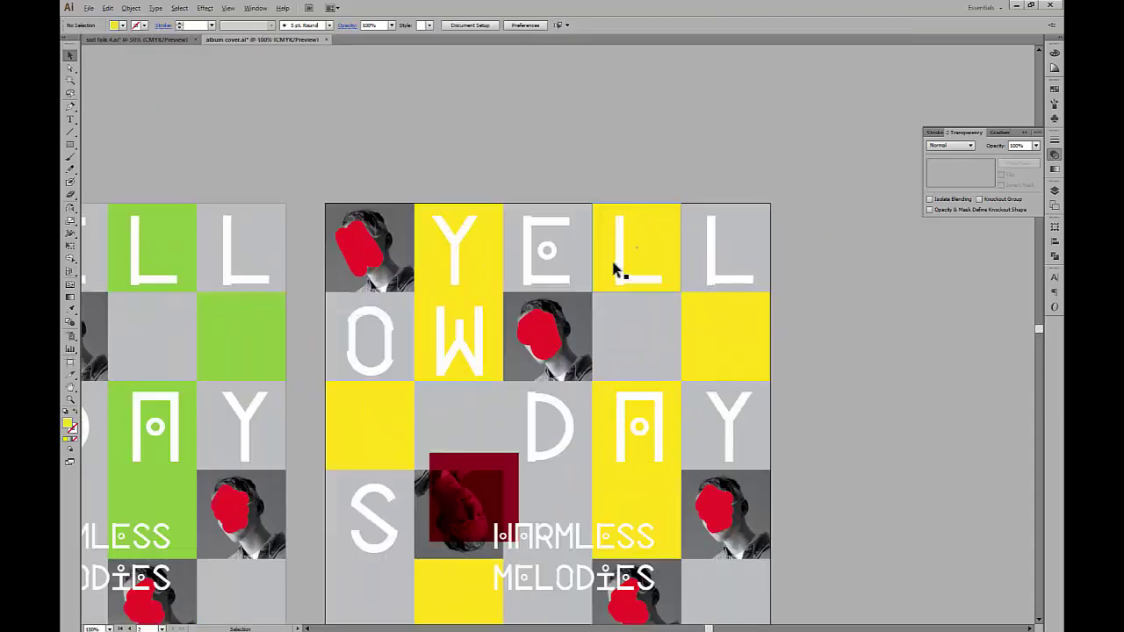
pyautogui.rightClick(457, 263)
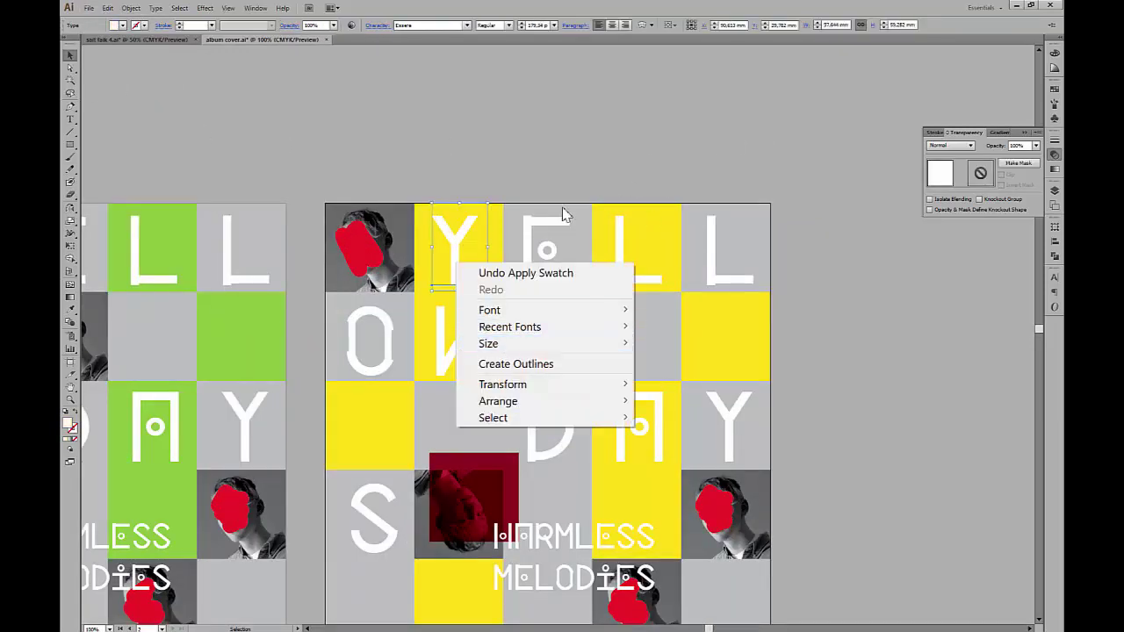
pyautogui.click(466, 238)
pyautogui.click(466, 239)
pyautogui.keyDown('shift'); pyautogui.click(527, 235); pyautogui.keyUp('shift')
pyautogui.keyDown('shift'); pyautogui.click(740, 270); pyautogui.keyUp('shift')
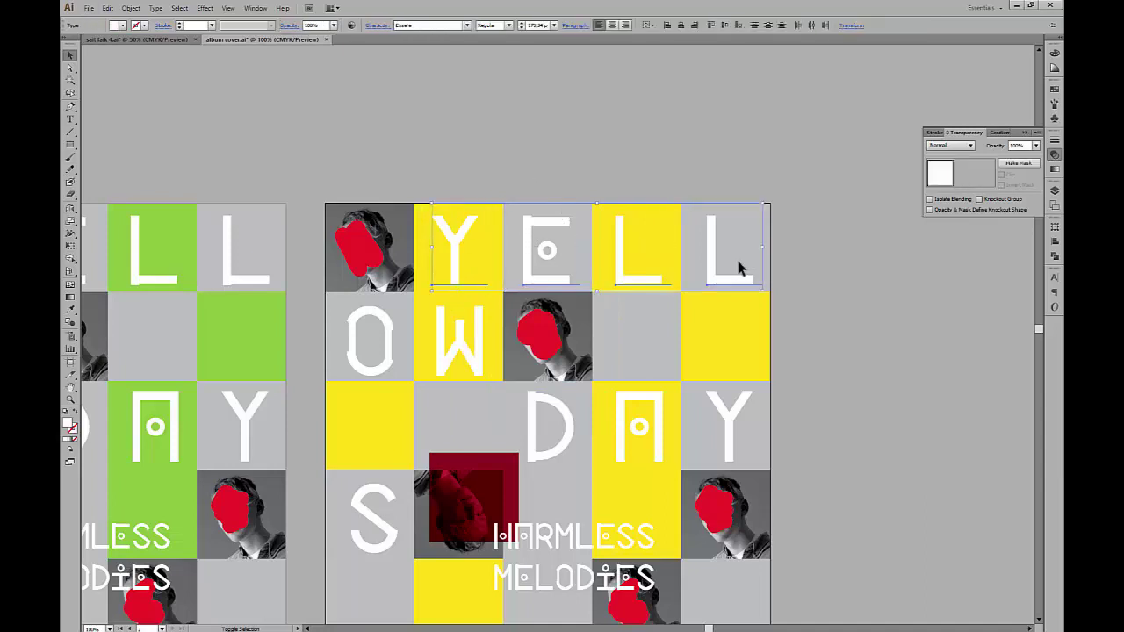
pyautogui.keyDown('shift'); pyautogui.click(383, 343); pyautogui.keyUp('shift')
pyautogui.keyDown('shift'); pyautogui.click(454, 333); pyautogui.keyUp('shift')
pyautogui.rightClick(453, 331)
pyautogui.click(495, 431)
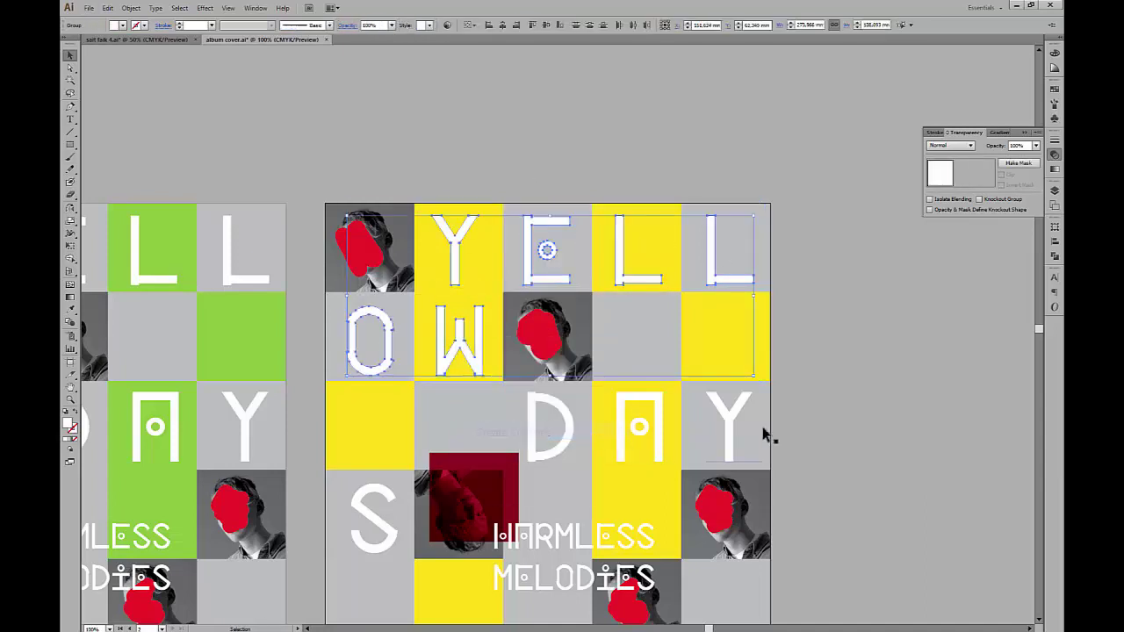
pyautogui.click(813, 416)
# Step: In outline view, centre the Y of YELLOW in its square both ways and snap the pair back onto the grid
pyautogui.hotkey('ctrl', 'y')
pyautogui.scroll(3, 448, 259)
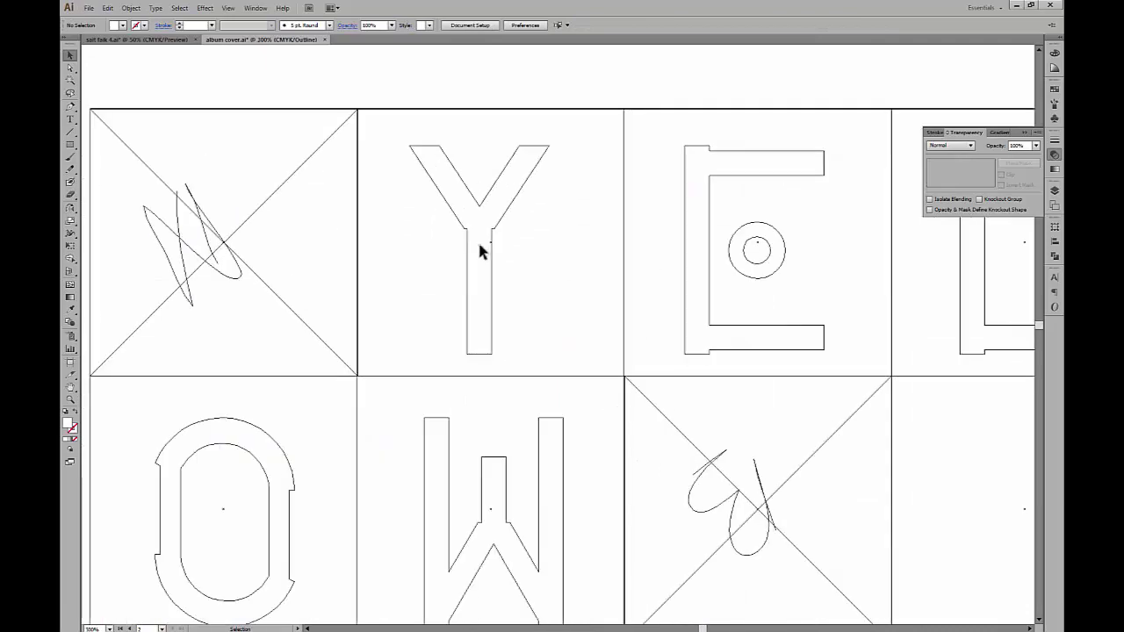
pyautogui.moveTo(541, 80); pyautogui.dragTo(454, 224)
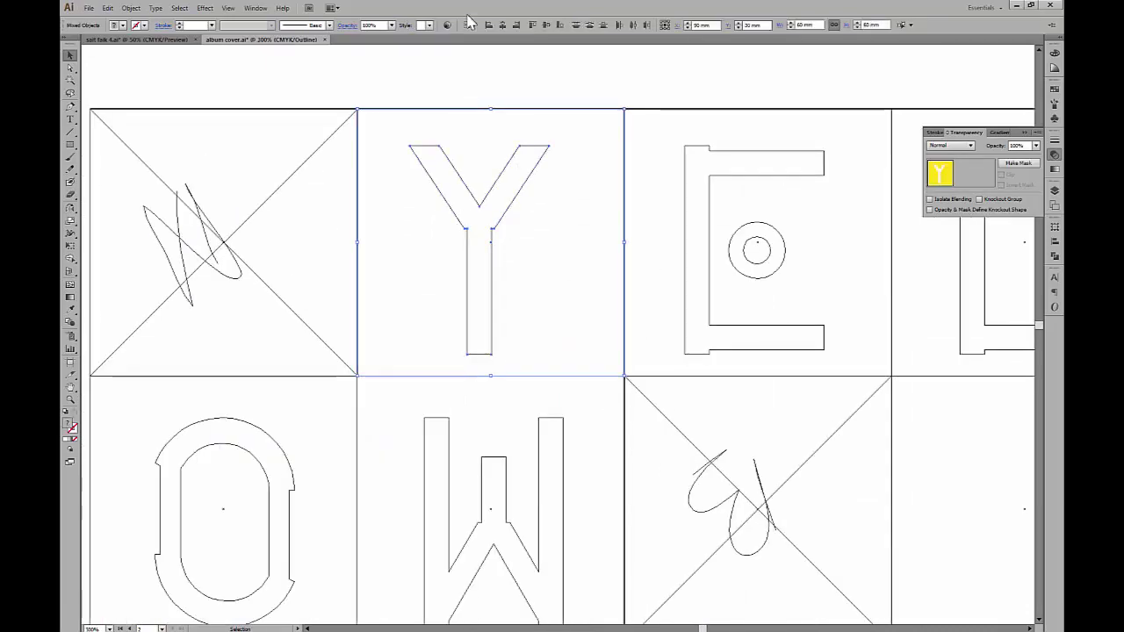
pyautogui.click(503, 24)
pyautogui.click(546, 25)
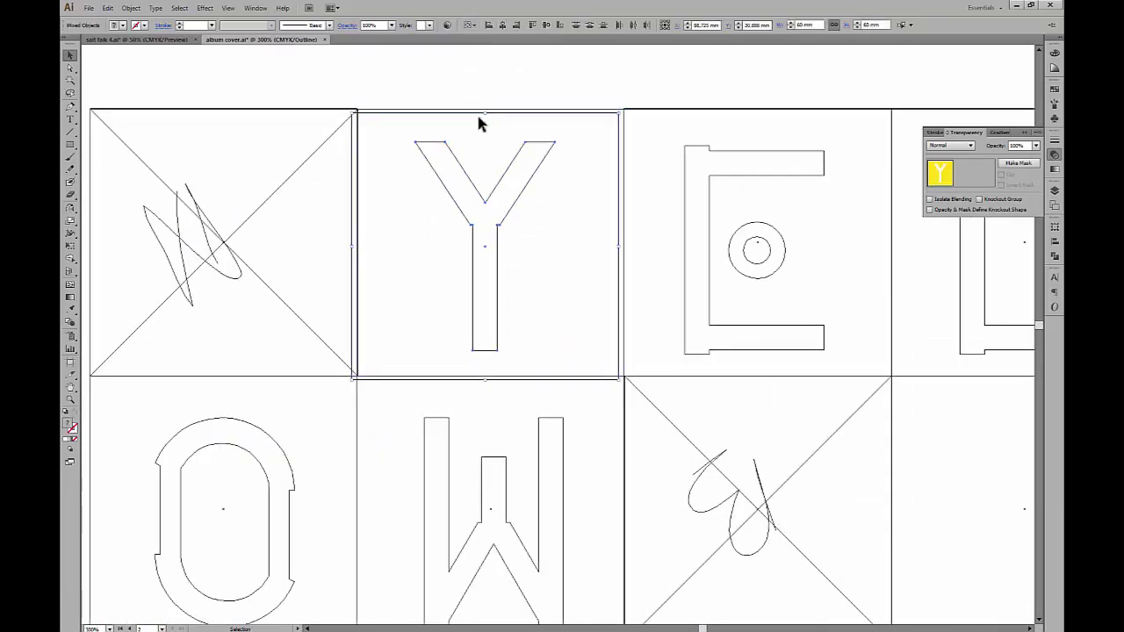
pyautogui.moveTo(493, 113); pyautogui.dragTo(503, 108)
pyautogui.click(525, 95)
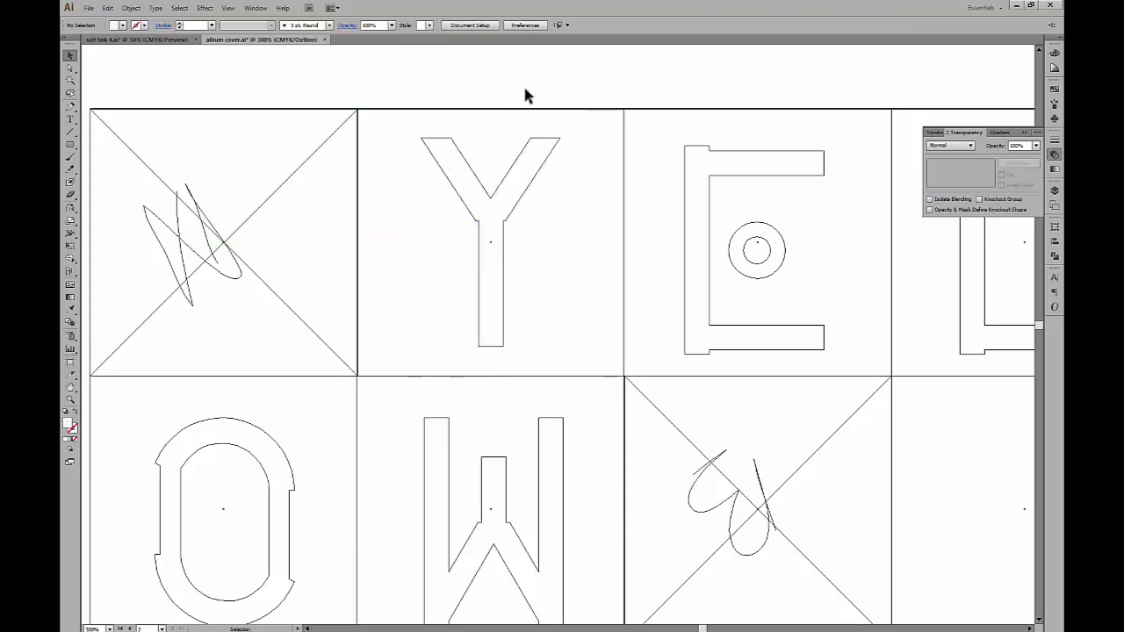
# Step: Centre the E of YELLOW in its square and snap the letter and square back onto the grid
pyautogui.scroll(2, 498, 232)
pyautogui.moveTo(454, 158); pyautogui.dragTo(449, 426)
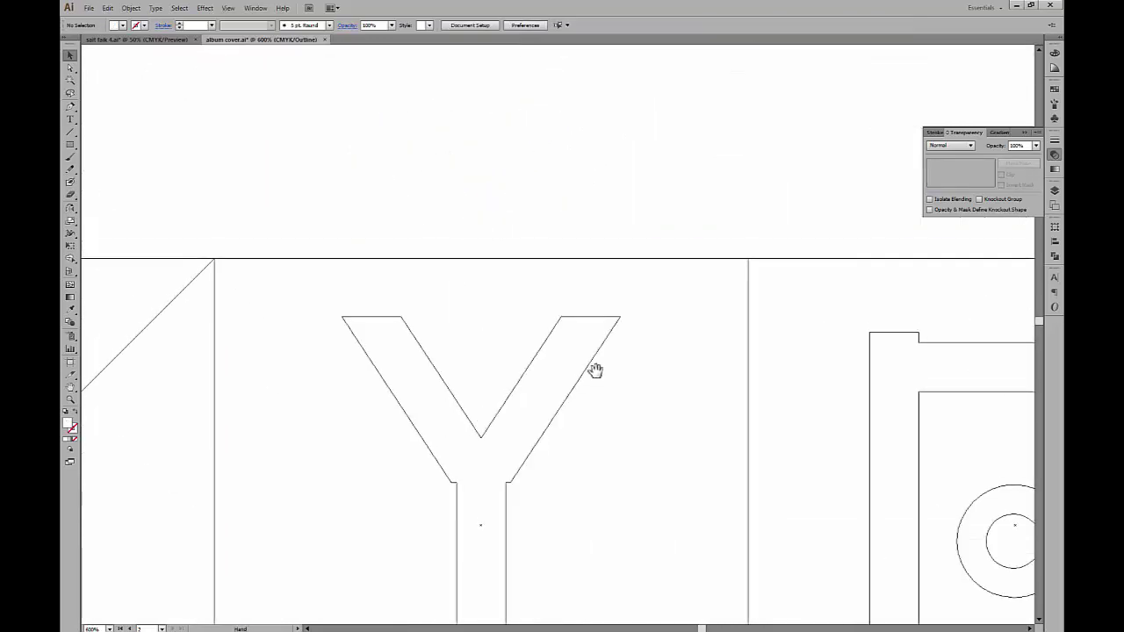
pyautogui.moveTo(902, 435); pyautogui.dragTo(579, 211)
pyautogui.scroll(-1, 580, 211)
pyautogui.moveTo(601, 112); pyautogui.dragTo(536, 169)
pyautogui.click(602, 298)
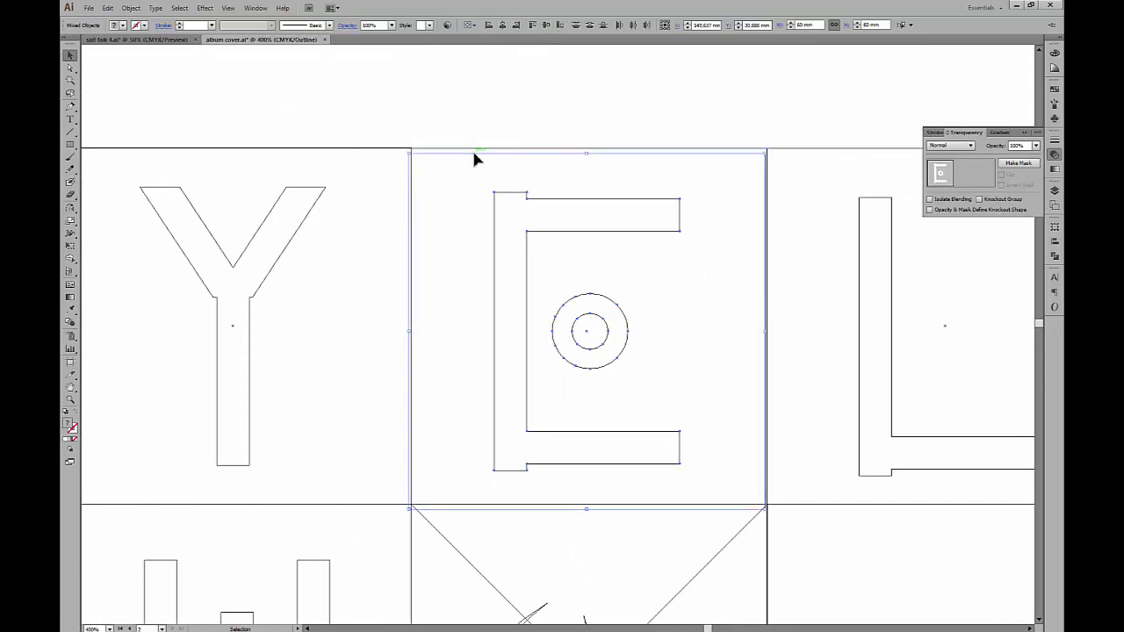
pyautogui.scroll(1, 472, 148)
pyautogui.moveTo(473, 149); pyautogui.dragTo(478, 144)
# Step: Centre the first L of YELLOW in its yellow square and snap both back onto the grid
pyautogui.moveTo(604, 163); pyautogui.dragTo(201, 155)
pyautogui.moveTo(722, 166); pyautogui.dragTo(414, 174)
pyautogui.moveTo(322, 102); pyautogui.dragTo(411, 320)
pyautogui.click(503, 25)
pyautogui.click(546, 25)
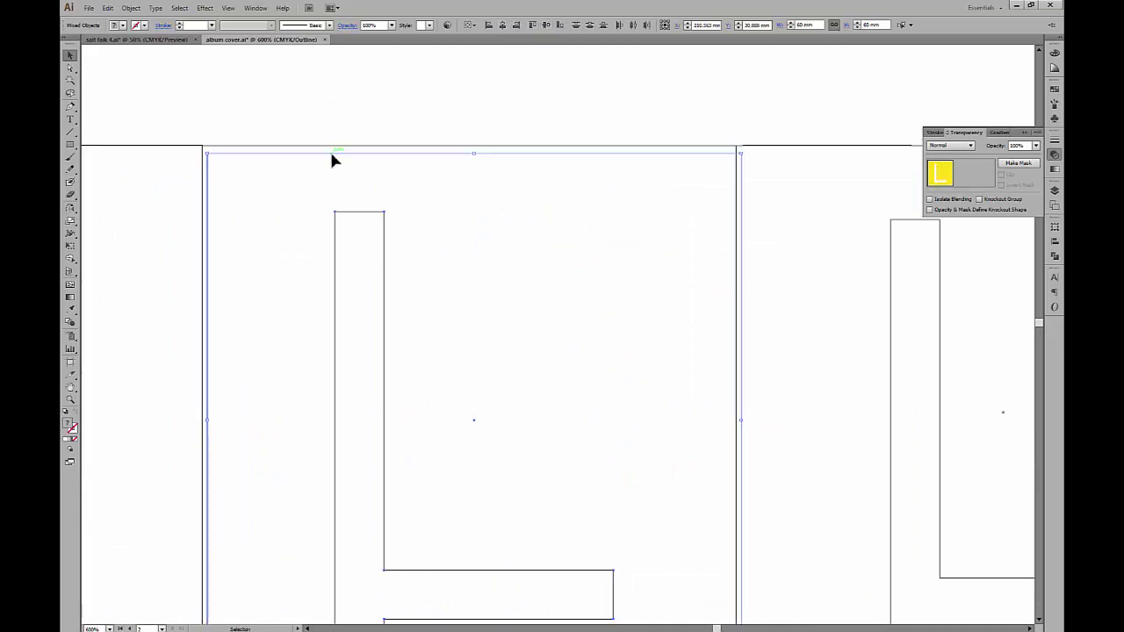
pyautogui.moveTo(331, 153); pyautogui.dragTo(327, 147)
# Step: Centre the second L in the last square of the top row and realign both with the grid
pyautogui.moveTo(616, 108); pyautogui.dragTo(169, 109)
pyautogui.moveTo(385, 94); pyautogui.dragTo(467, 250)
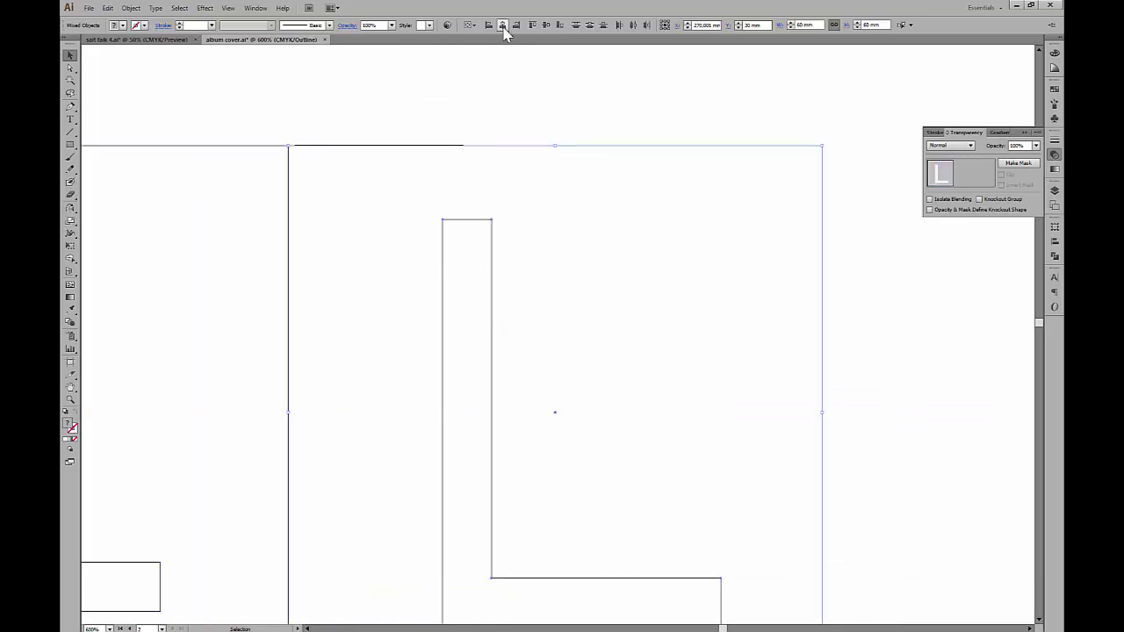
pyautogui.click(504, 28)
pyautogui.moveTo(349, 152); pyautogui.dragTo(341, 146)
pyautogui.click(362, 152)
# Step: Centre the O in the first square of the second row and snap both to the grid's upper and side edges
pyautogui.scroll(-4, 361, 152)
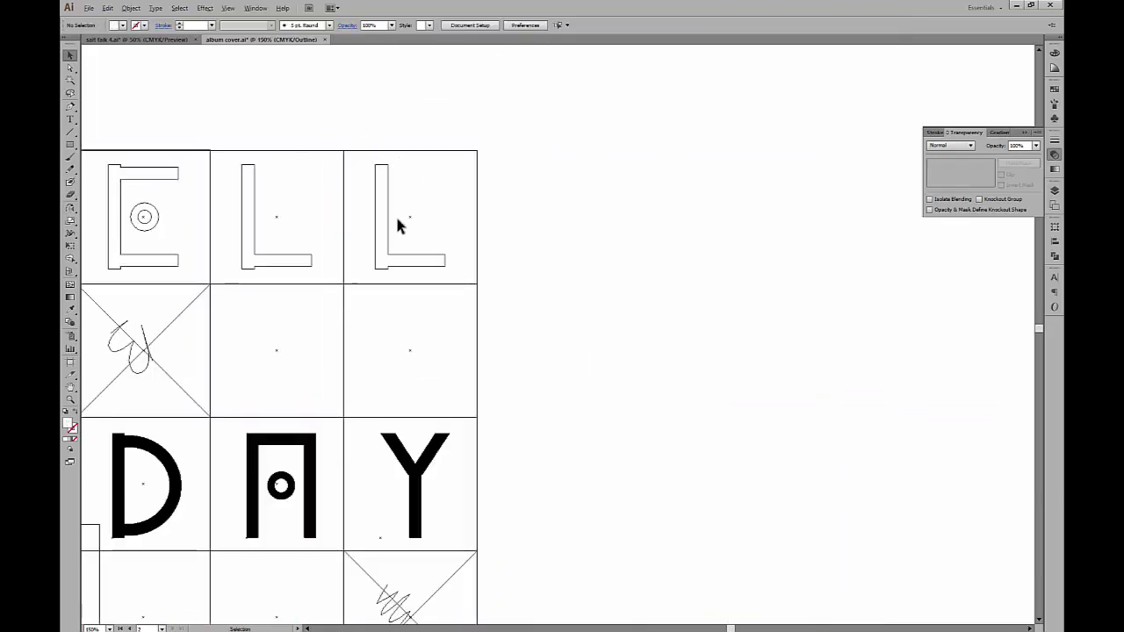
pyautogui.scroll(-2, 395, 217)
pyautogui.moveTo(348, 305); pyautogui.dragTo(539, 346)
pyautogui.scroll(4, 348, 310)
pyautogui.moveTo(218, 277); pyautogui.dragTo(348, 351)
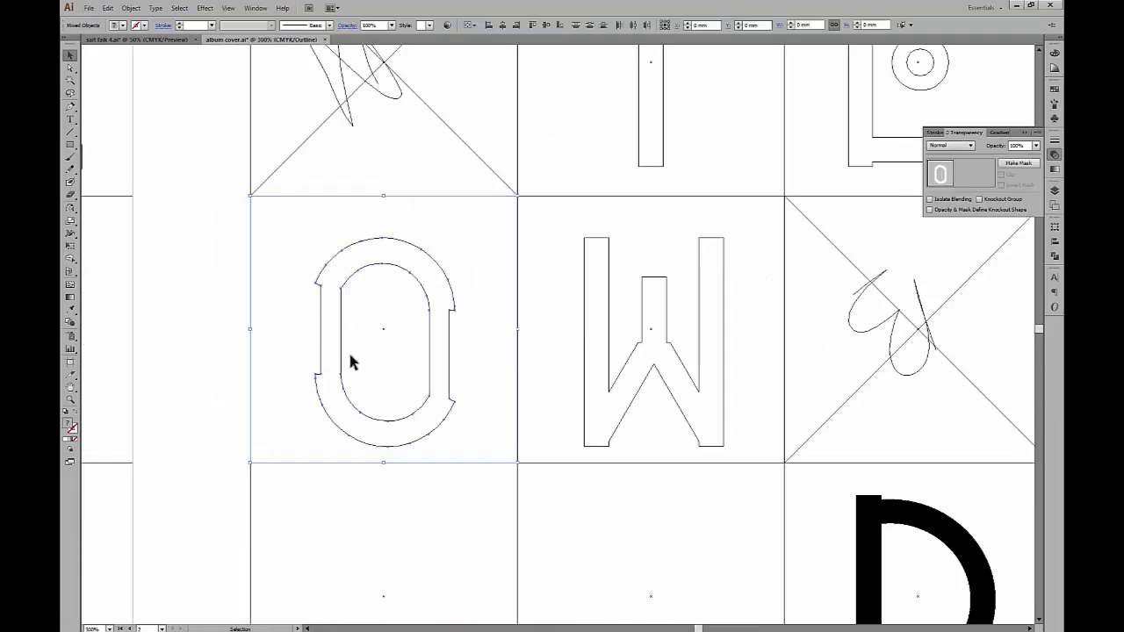
pyautogui.scroll(1, 413, 255)
pyautogui.click(546, 26)
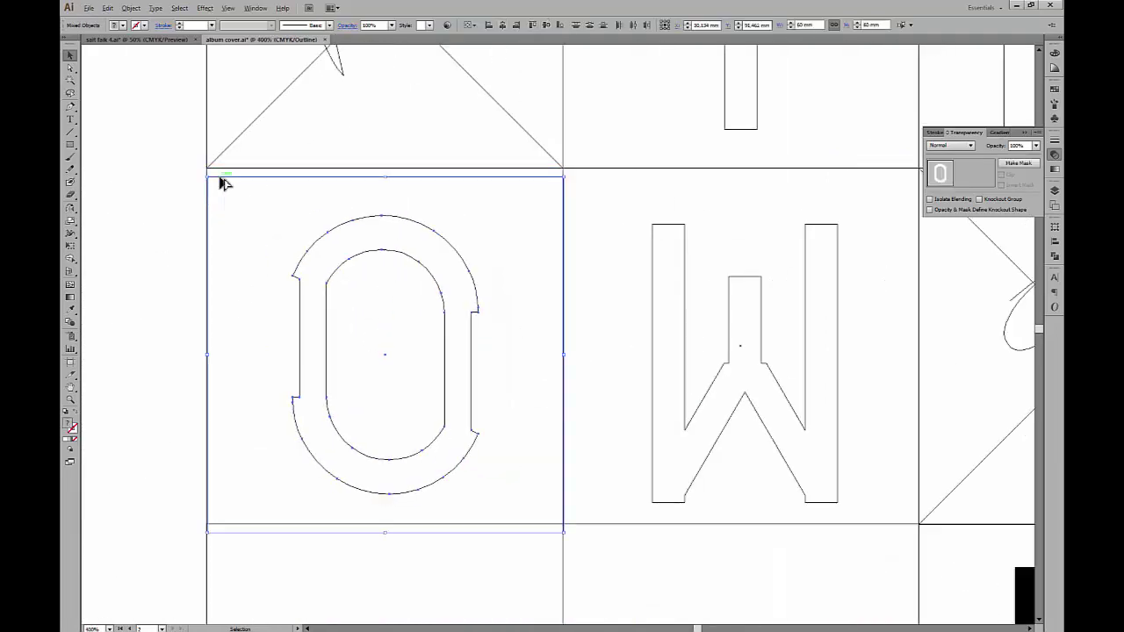
pyautogui.scroll(1, 222, 177)
pyautogui.moveTo(240, 175); pyautogui.dragTo(240, 163)
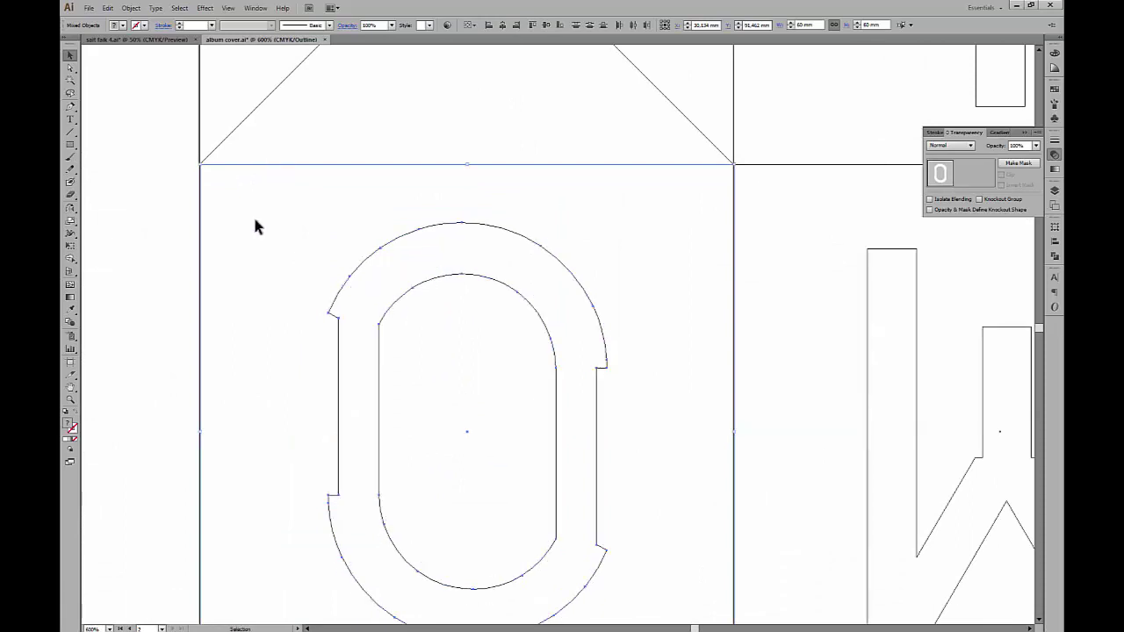
pyautogui.scroll(3, 188, 302)
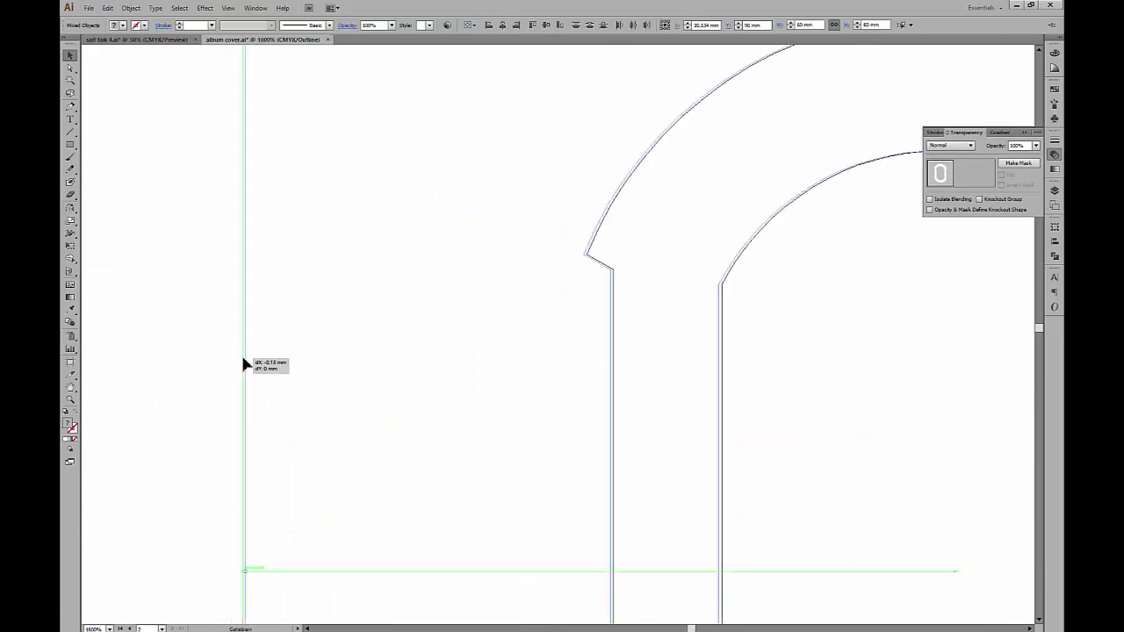
pyautogui.scroll(-5, 152, 371)
# Step: Centre the W in its yellow square, snap both back onto the grid and return to the full-colour preview
pyautogui.moveTo(599, 393); pyautogui.dragTo(506, 376)
pyautogui.moveTo(393, 288); pyautogui.dragTo(495, 433)
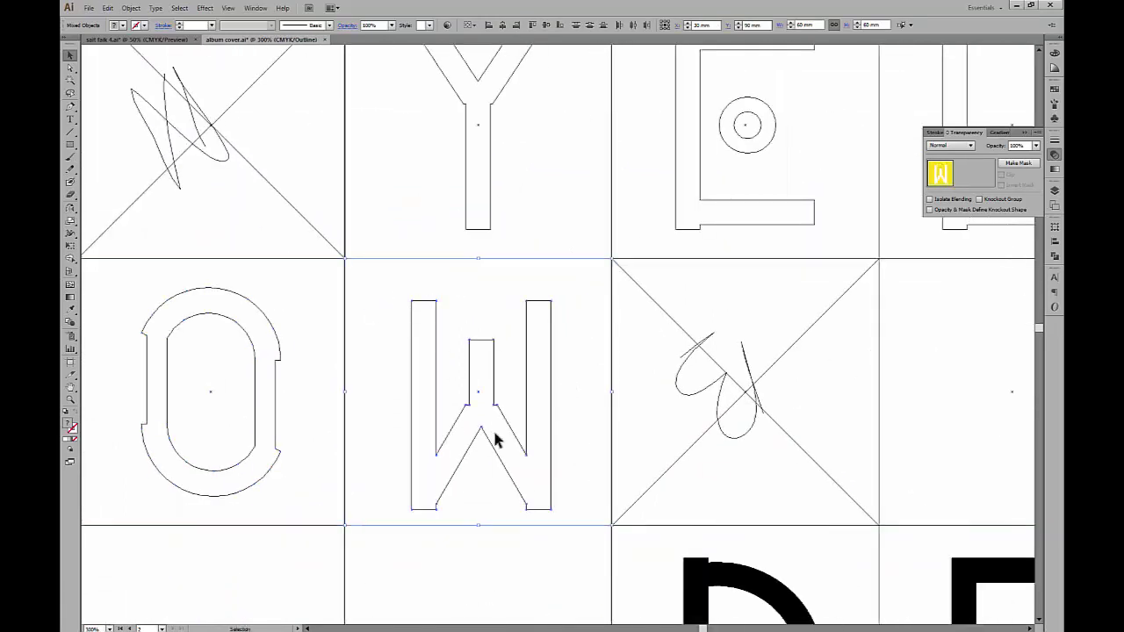
pyautogui.click(503, 24)
pyautogui.click(546, 24)
pyautogui.scroll(3, 361, 281)
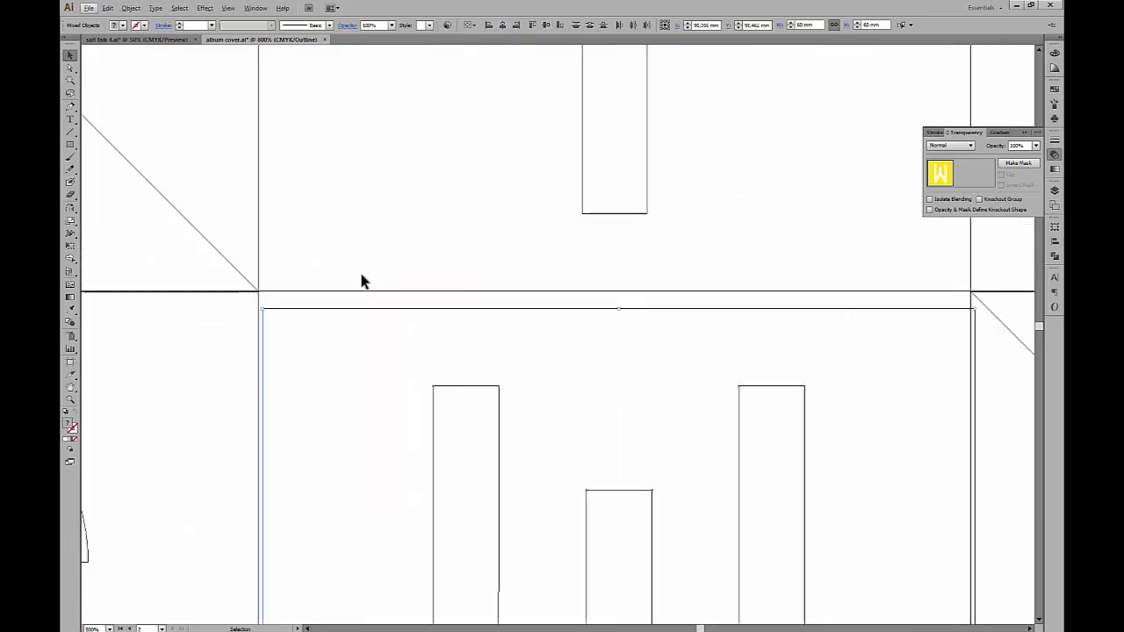
pyautogui.moveTo(309, 318); pyautogui.dragTo(309, 296)
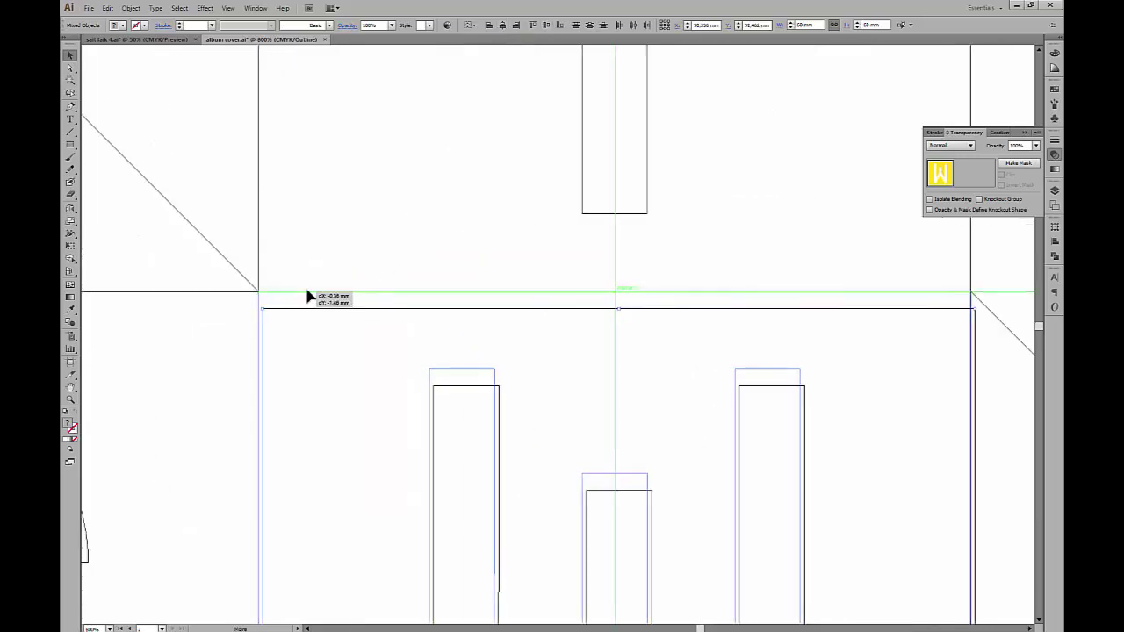
pyautogui.hotkey('ctrl', '1')
pyautogui.click(812, 382)
pyautogui.hotkey('ctrl', 'y')
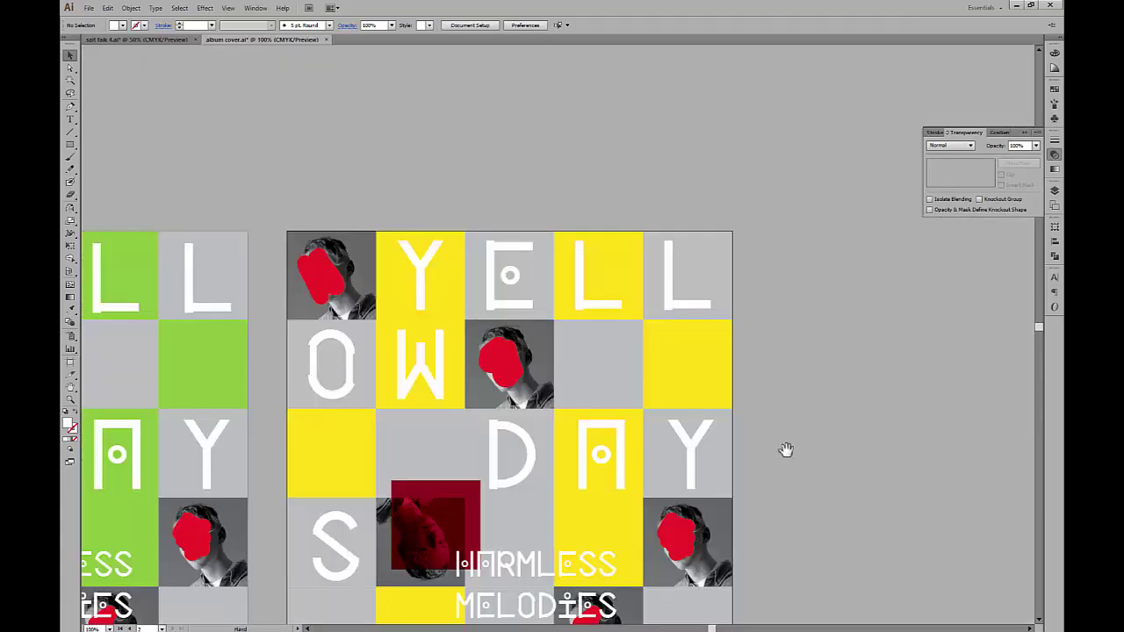
# Step: Convert the letters D, A, Y and S on the yellow cover to outlines
pyautogui.moveTo(784, 451); pyautogui.dragTo(808, 308)
pyautogui.scroll(1, 711, 337)
pyautogui.scroll(1, 711, 336)
pyautogui.click(474, 307)
pyautogui.keyDown('shift'); pyautogui.click(577, 301); pyautogui.keyUp('shift')
pyautogui.keyDown('shift'); pyautogui.click(710, 304); pyautogui.keyUp('shift')
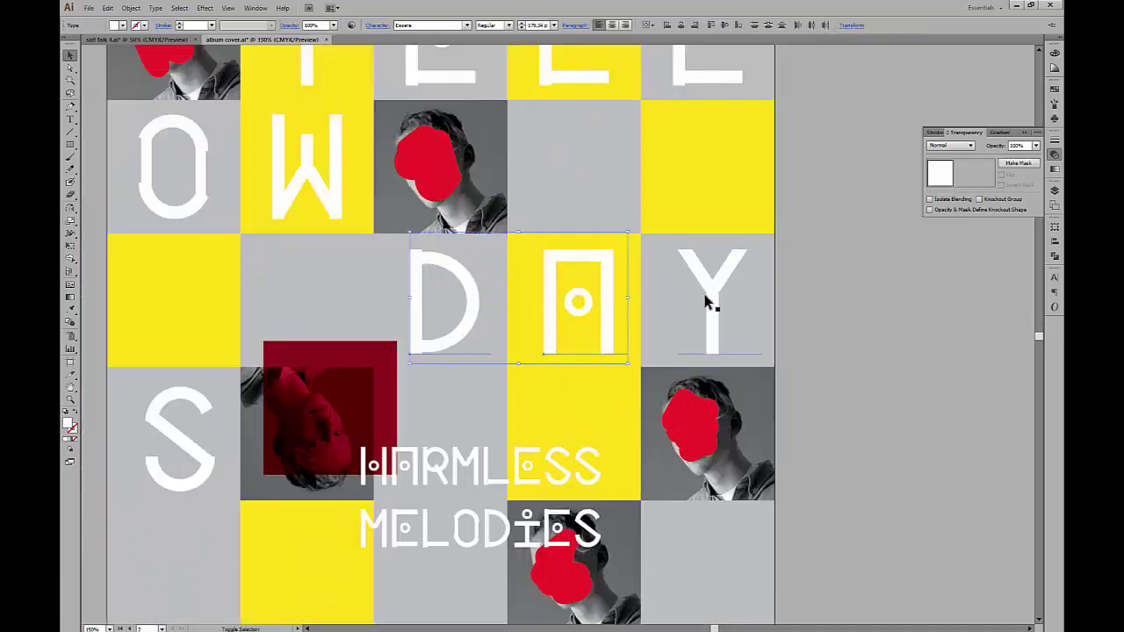
pyautogui.keyDown('shift'); pyautogui.click(211, 421); pyautogui.keyUp('shift')
pyautogui.rightClick(188, 423)
pyautogui.click(237, 524)
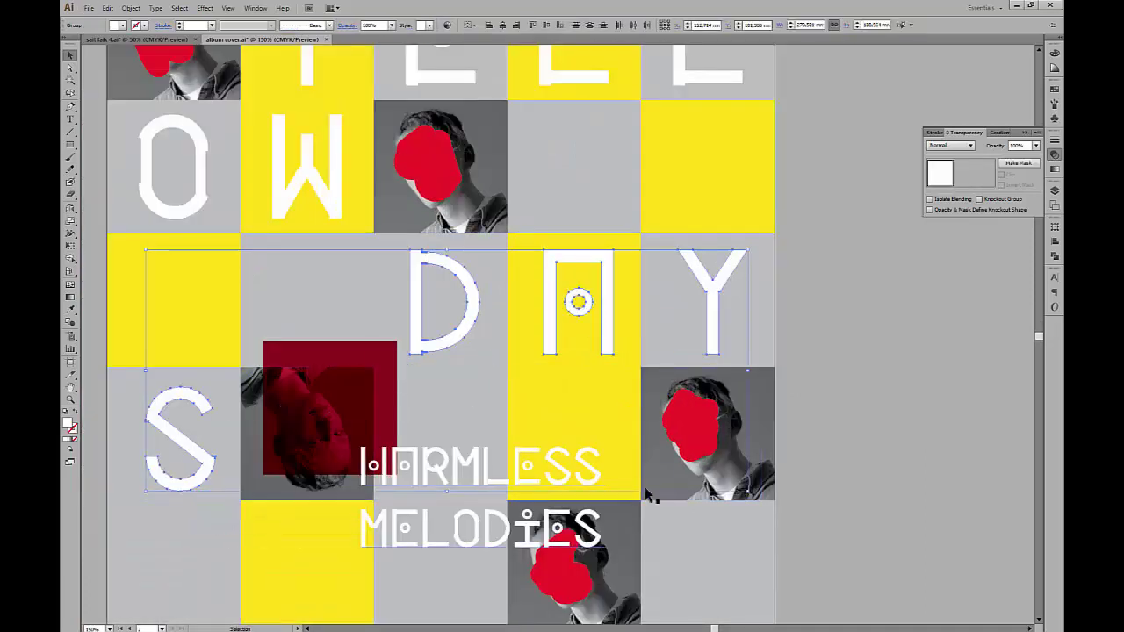
pyautogui.click(814, 394)
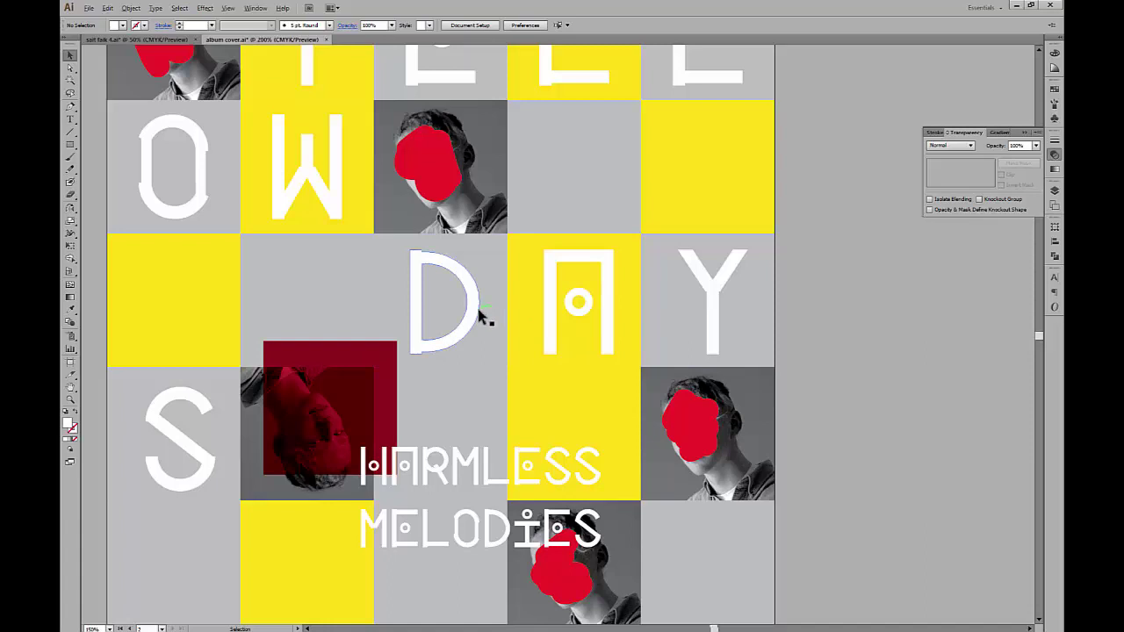
# Step: Switch to outline view, centre the D in its grey square and snap both back onto the grid
pyautogui.scroll(1, 477, 304)
pyautogui.hotkey('ctrl', 'y')
pyautogui.moveTo(486, 250); pyautogui.dragTo(408, 342)
pyautogui.scroll(2, 425, 228)
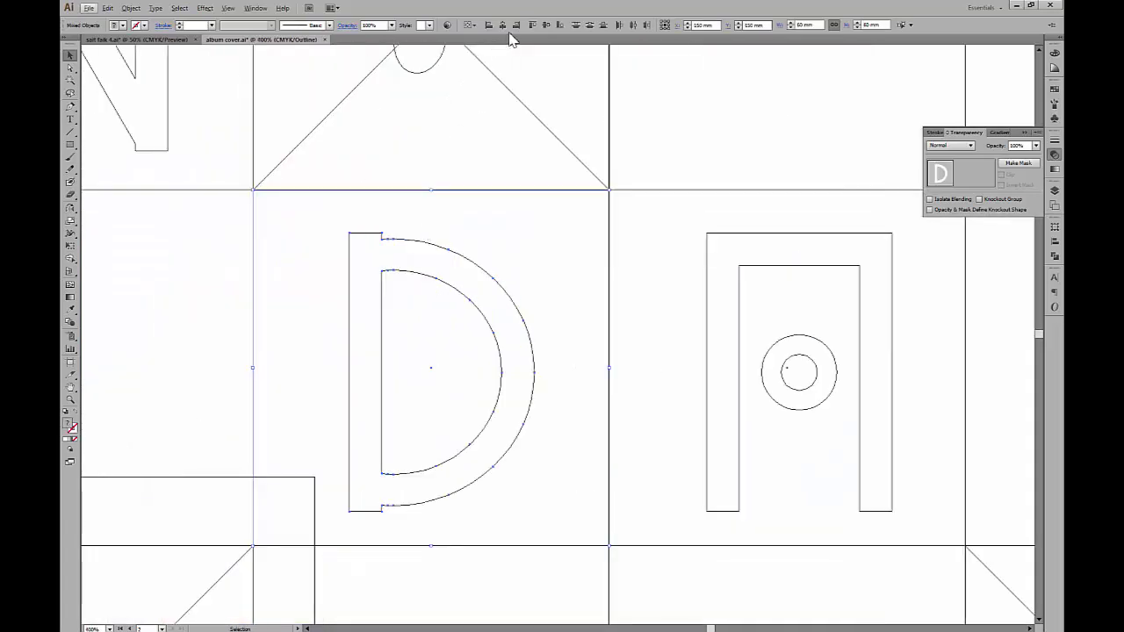
pyautogui.scroll(1, 303, 185)
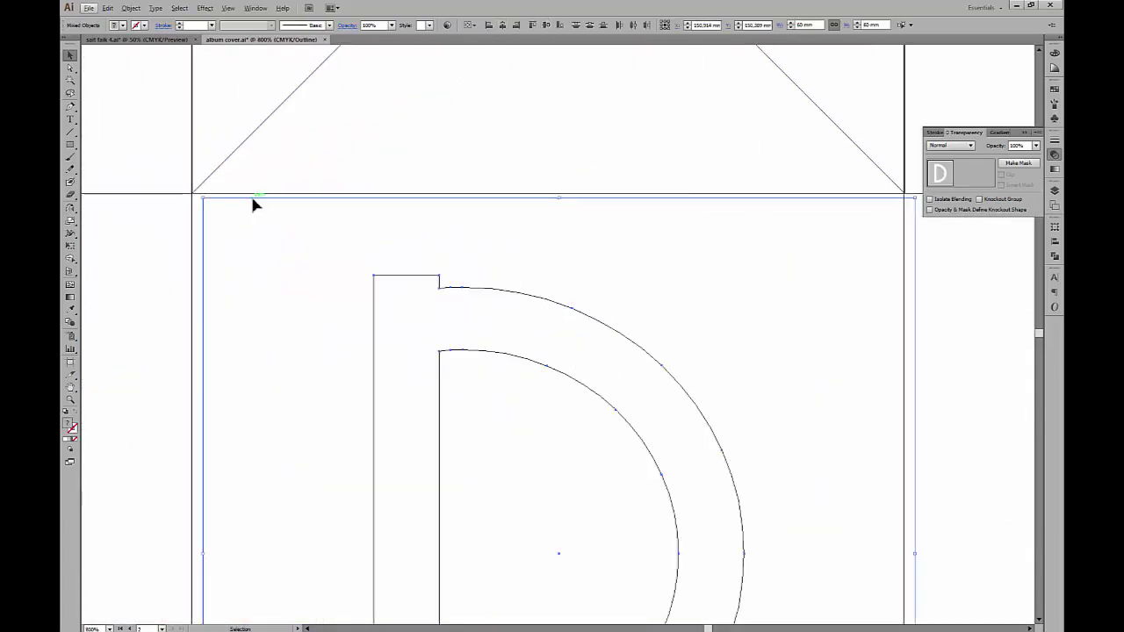
pyautogui.moveTo(251, 198); pyautogui.dragTo(241, 194)
# Step: Centre the A of DAYS in its yellow square and realign both with the grid
pyautogui.moveTo(532, 273); pyautogui.dragTo(118, 202)
pyautogui.moveTo(643, 214); pyautogui.dragTo(417, 202)
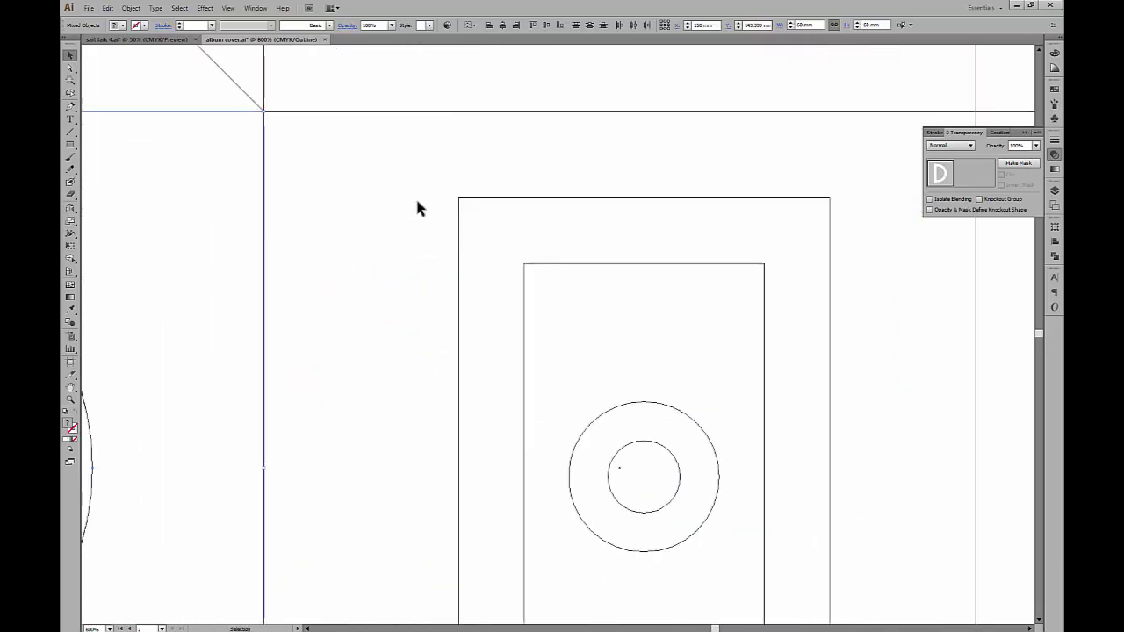
pyautogui.moveTo(387, 157); pyautogui.dragTo(673, 523)
pyautogui.click(503, 25)
pyautogui.click(546, 26)
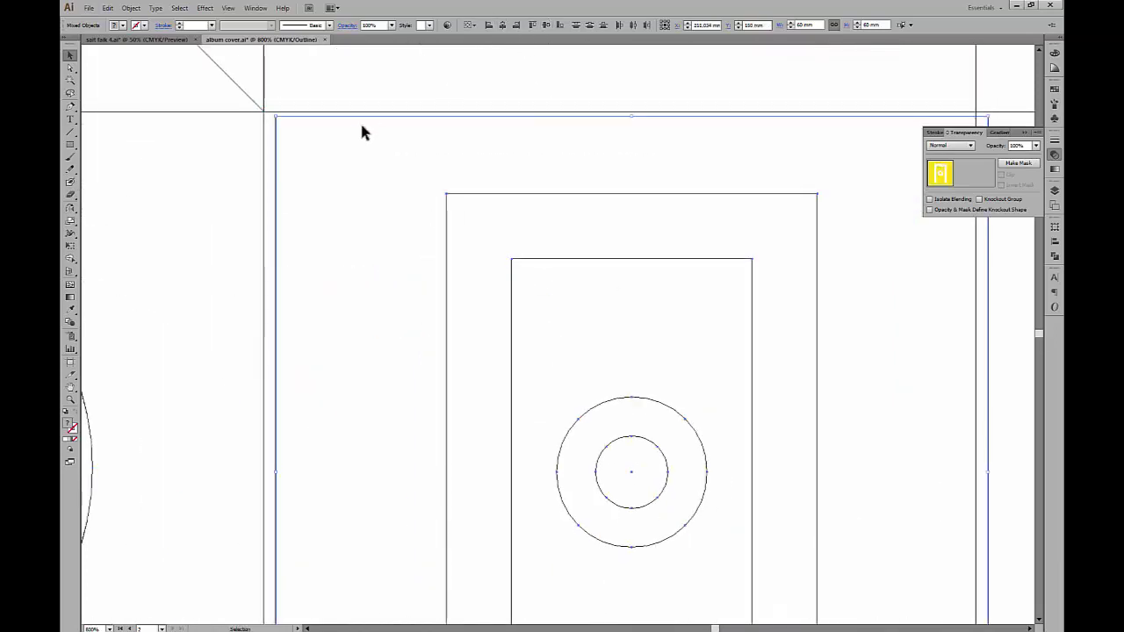
pyautogui.moveTo(347, 119)
pyautogui.mouseDown()
pyautogui.moveTo(326, 113)
pyautogui.moveTo(336, 117)
pyautogui.mouseUp()
# Step: Centre the Y in the last square of the third row and snap both to the grid lines
pyautogui.moveTo(676, 246); pyautogui.dragTo(185, 242)
pyautogui.moveTo(711, 216); pyautogui.dragTo(582, 216)
pyautogui.moveTo(605, 163); pyautogui.dragTo(747, 482)
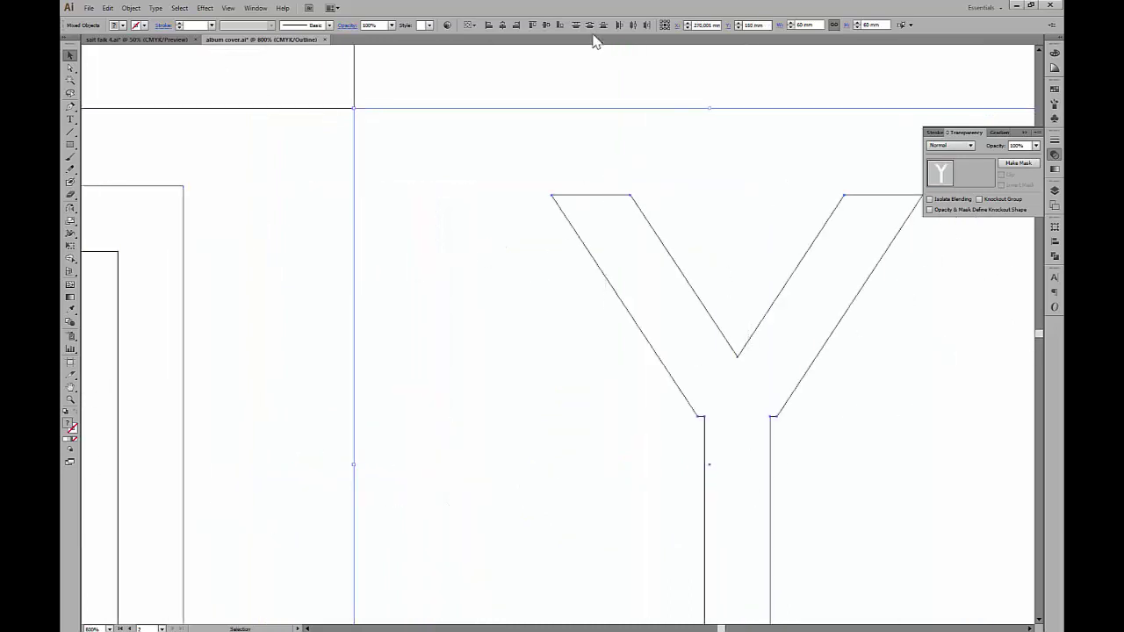
pyautogui.click(504, 25)
pyautogui.scroll(1, 347, 119)
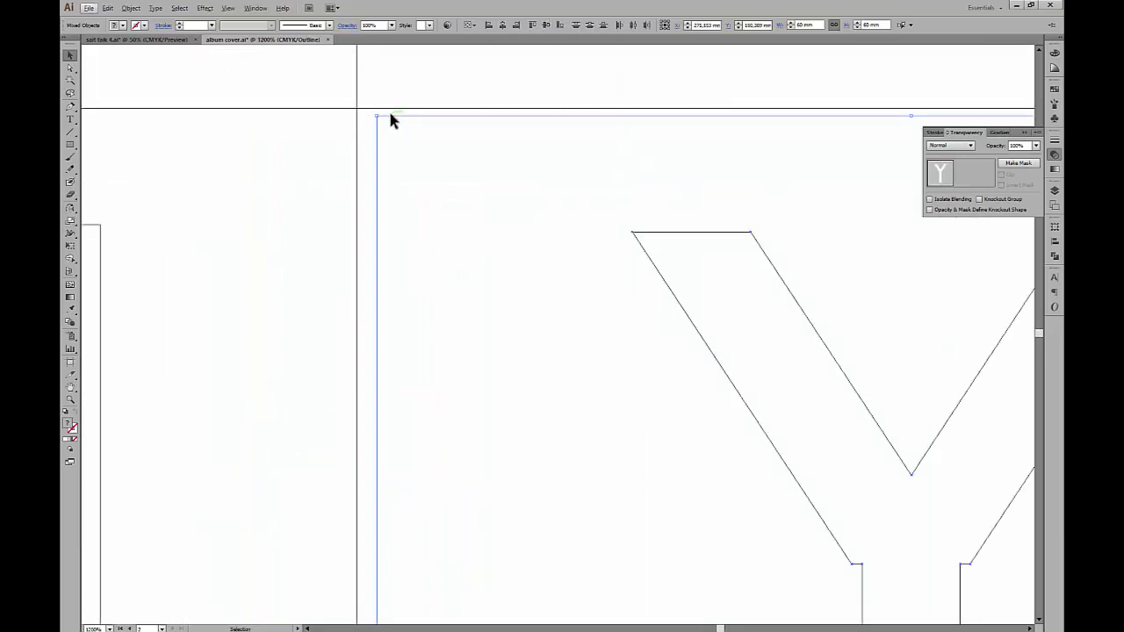
pyautogui.moveTo(390, 120); pyautogui.dragTo(371, 113)
# Step: Select the S together with its grid square at the start of the fourth row
pyautogui.scroll(-6, 399, 193)
pyautogui.moveTo(353, 326); pyautogui.dragTo(627, 266)
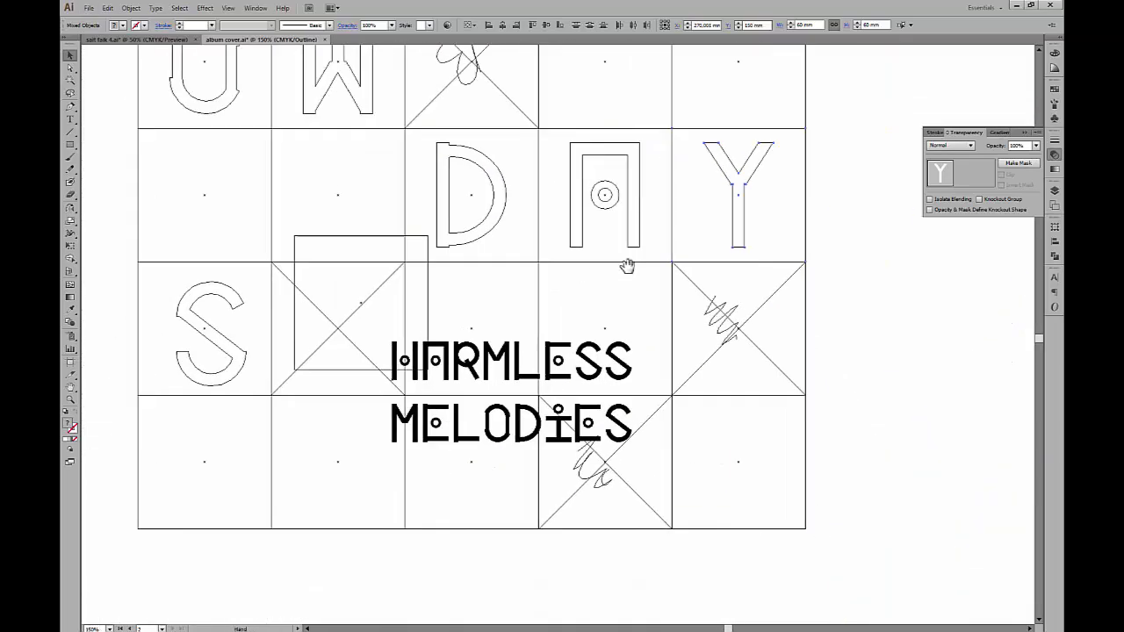
pyautogui.moveTo(301, 292); pyautogui.dragTo(401, 304)
pyautogui.scroll(2, 255, 319)
pyautogui.click(366, 394)
pyautogui.scroll(5, 255, 248)
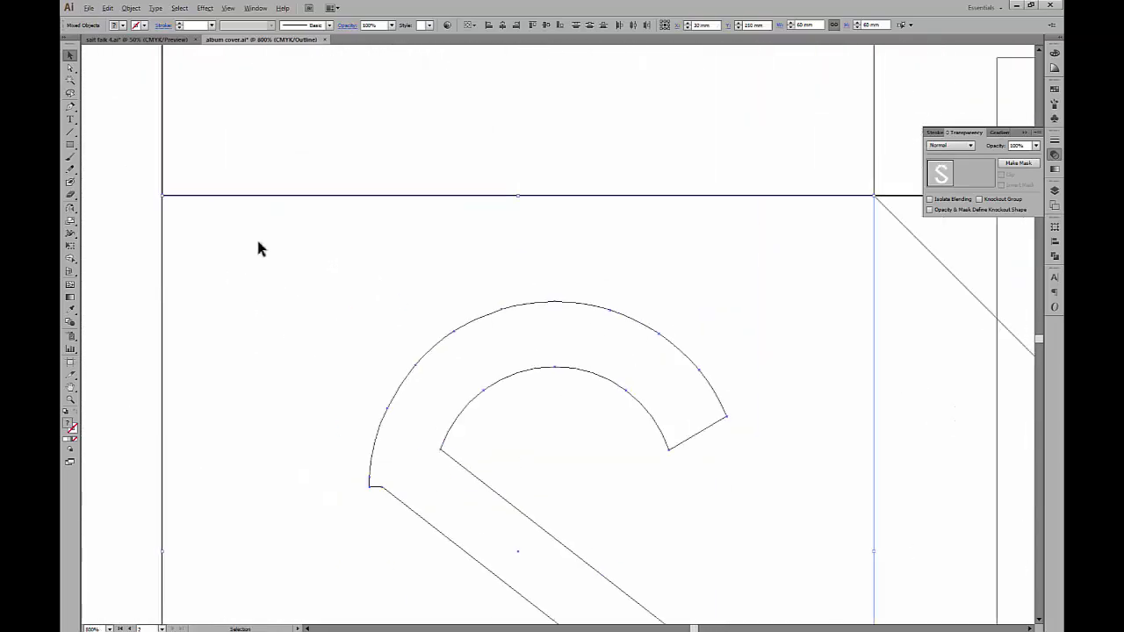
pyautogui.moveTo(236, 223); pyautogui.dragTo(304, 290)
pyautogui.moveTo(211, 257)
pyautogui.mouseDown()
pyautogui.moveTo(223, 271)
pyautogui.moveTo(213, 264)
pyautogui.mouseUp()
pyautogui.hotkey('ctrl', 'z')
pyautogui.hotkey('ctrl', 'z')
# Step: Centre the S in its square both ways, snap both back onto the grid and return to the full-colour preview
pyautogui.click(502, 25)
pyautogui.click(544, 25)
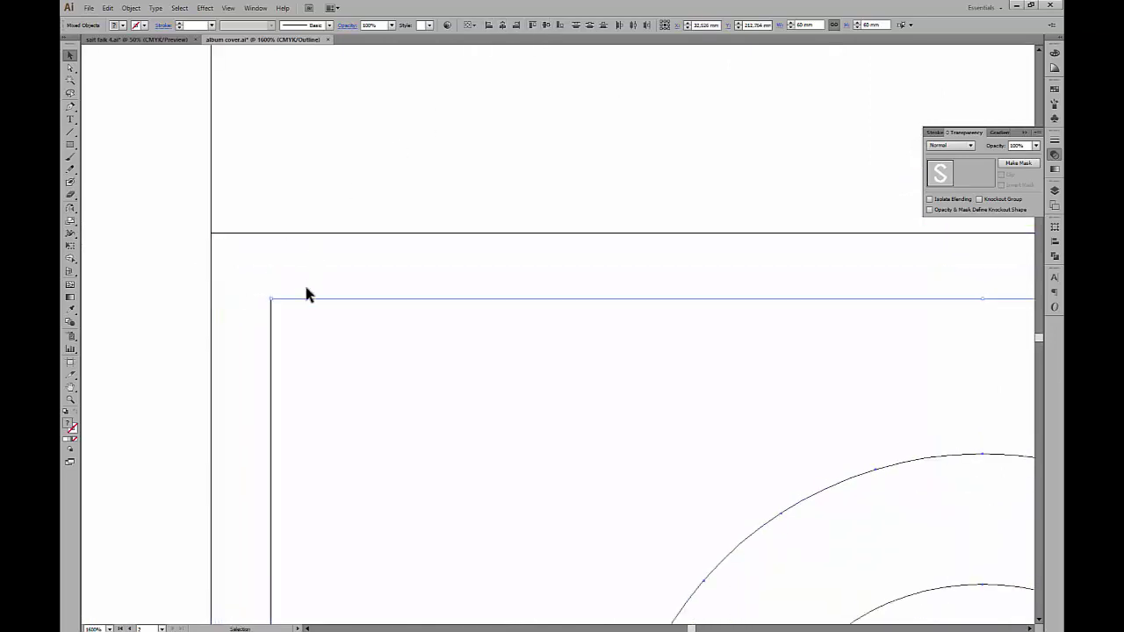
pyautogui.moveTo(301, 304); pyautogui.dragTo(246, 238)
pyautogui.scroll(-5, 173, 271)
pyautogui.scroll(-5, 156, 275)
pyautogui.moveTo(515, 394); pyautogui.dragTo(662, 436)
pyautogui.click(675, 414)
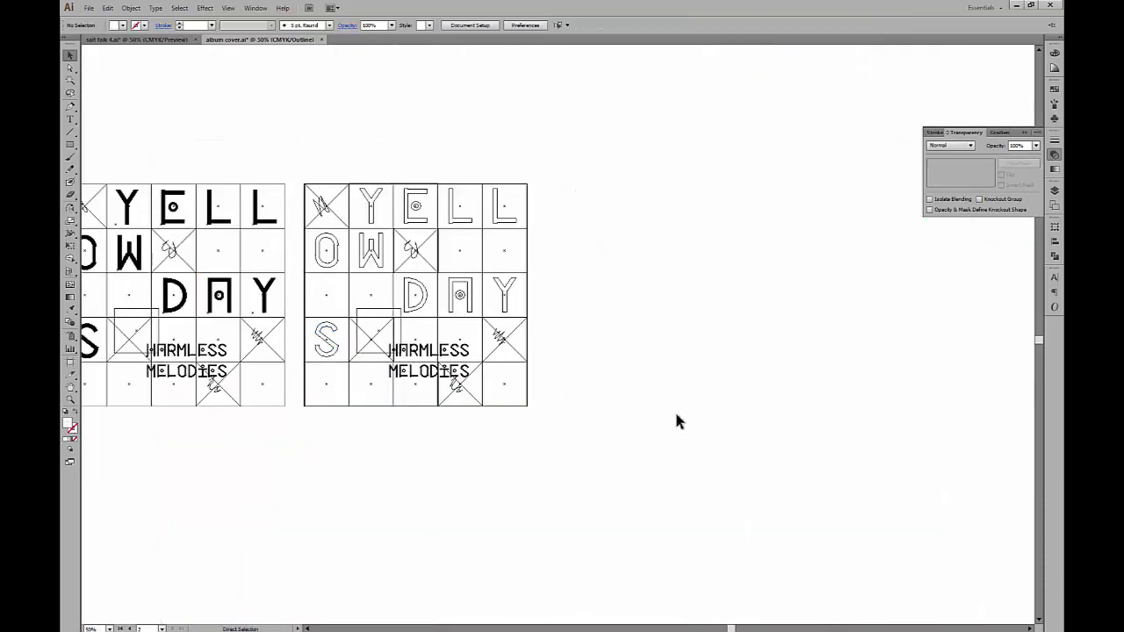
pyautogui.hotkey('ctrl', 'y')
# Step: Replace the green cover's artwork on the first artboard with a copy of the yellow cover
pyautogui.moveTo(666, 385); pyautogui.dragTo(756, 484)
pyautogui.scroll(1, 776, 430)
pyautogui.moveTo(705, 459); pyautogui.dragTo(895, 379)
pyautogui.scroll(-1, 895, 378)
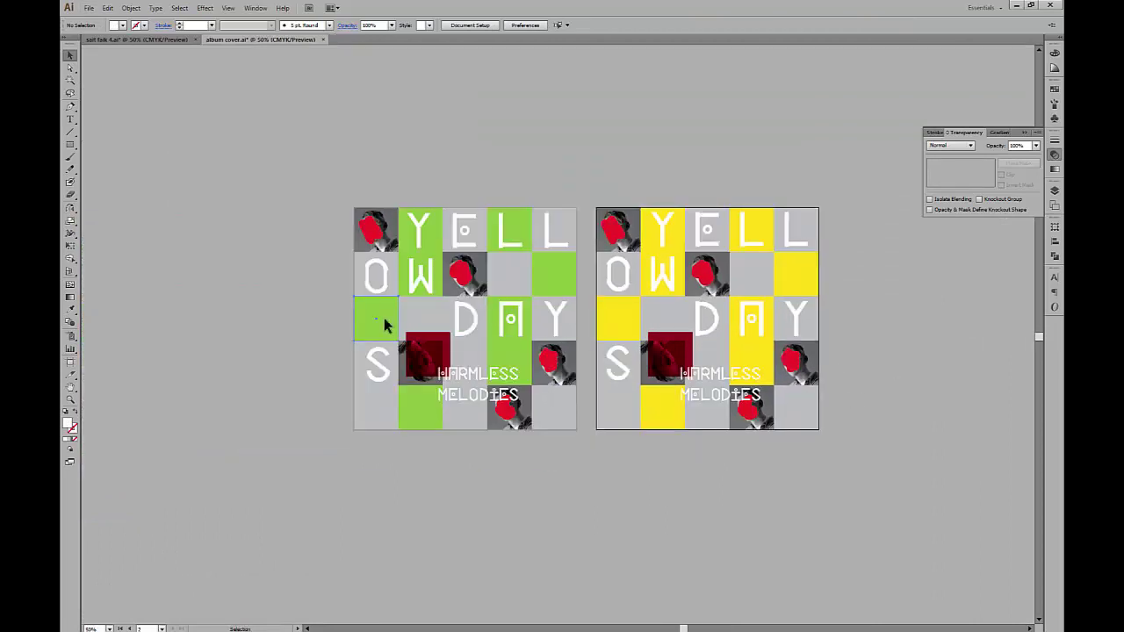
pyautogui.moveTo(278, 133); pyautogui.dragTo(589, 489)
pyautogui.press('Delete')
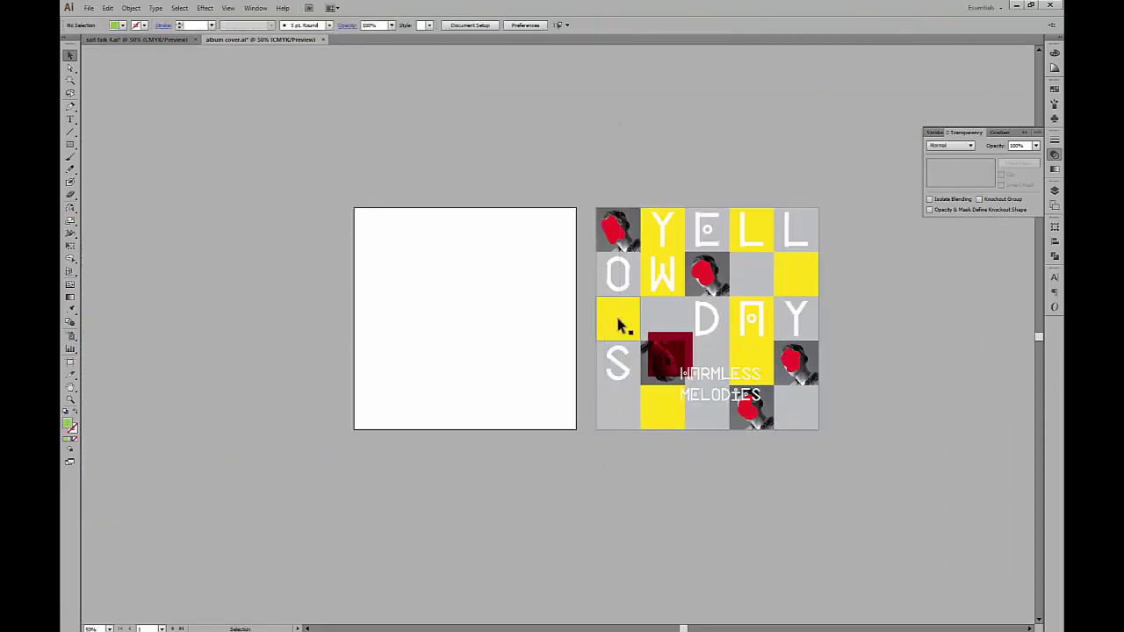
pyautogui.moveTo(590, 187); pyautogui.dragTo(558, 399)
pyautogui.scroll(2, 427, 409)
# Step: Recolour all the yellow squares of the copied cover on the first artboard with a light green swatch
pyautogui.click(351, 263)
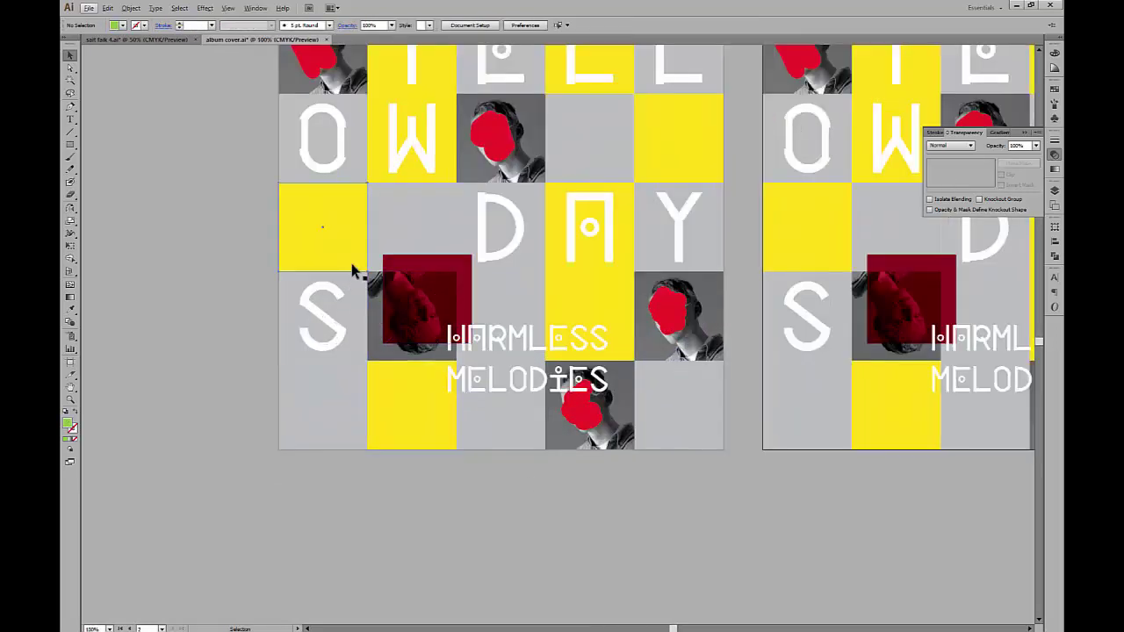
pyautogui.keyDown('shift'); pyautogui.click(445, 151); pyautogui.keyUp('shift')
pyautogui.keyDown('shift'); pyautogui.click(446, 82); pyautogui.keyUp('shift')
pyautogui.moveTo(516, 102); pyautogui.dragTo(428, 317)
pyautogui.keyDown('shift'); pyautogui.click(539, 248); pyautogui.keyUp('shift')
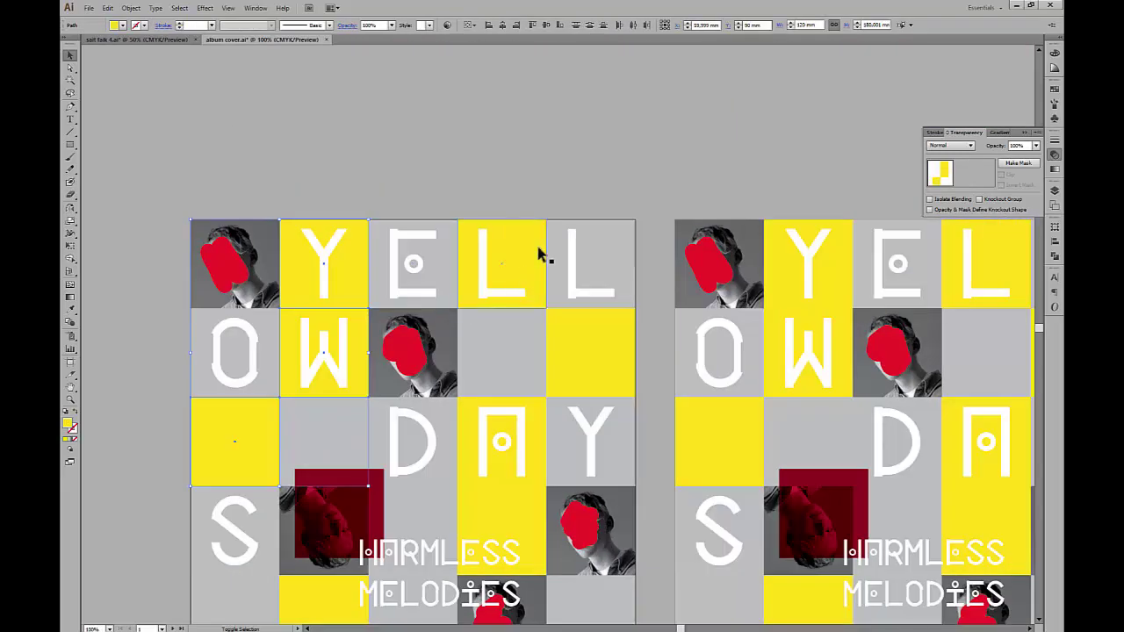
pyautogui.keyDown('shift'); pyautogui.click(615, 353); pyautogui.keyUp('shift')
pyautogui.keyDown('shift'); pyautogui.click(539, 440); pyautogui.keyUp('shift')
pyautogui.scroll(-3, 537, 537)
pyautogui.hscroll(-1, 538, 537)
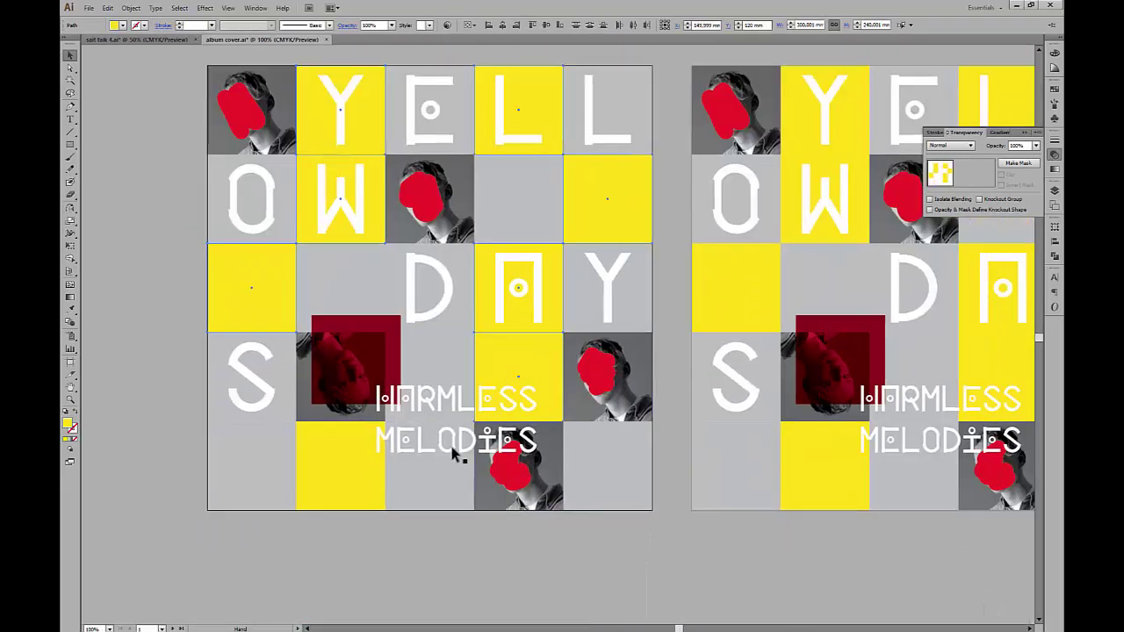
pyautogui.keyDown('shift'); pyautogui.click(336, 436); pyautogui.keyUp('shift')
pyautogui.click(121, 25)
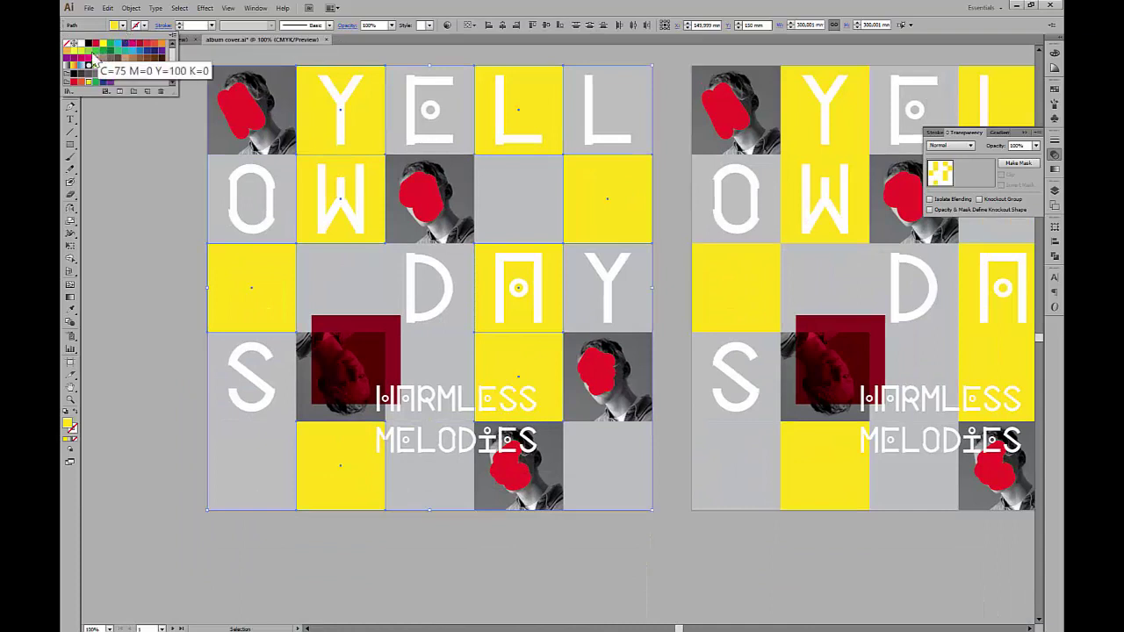
pyautogui.click(96, 54)
pyautogui.click(114, 287)
# Step: Collapse the floating Transparency palette and frame the green and yellow covers side by side for comparison
pyautogui.hotkey('ctrl', '-')
pyautogui.moveTo(691, 360); pyautogui.dragTo(520, 362)
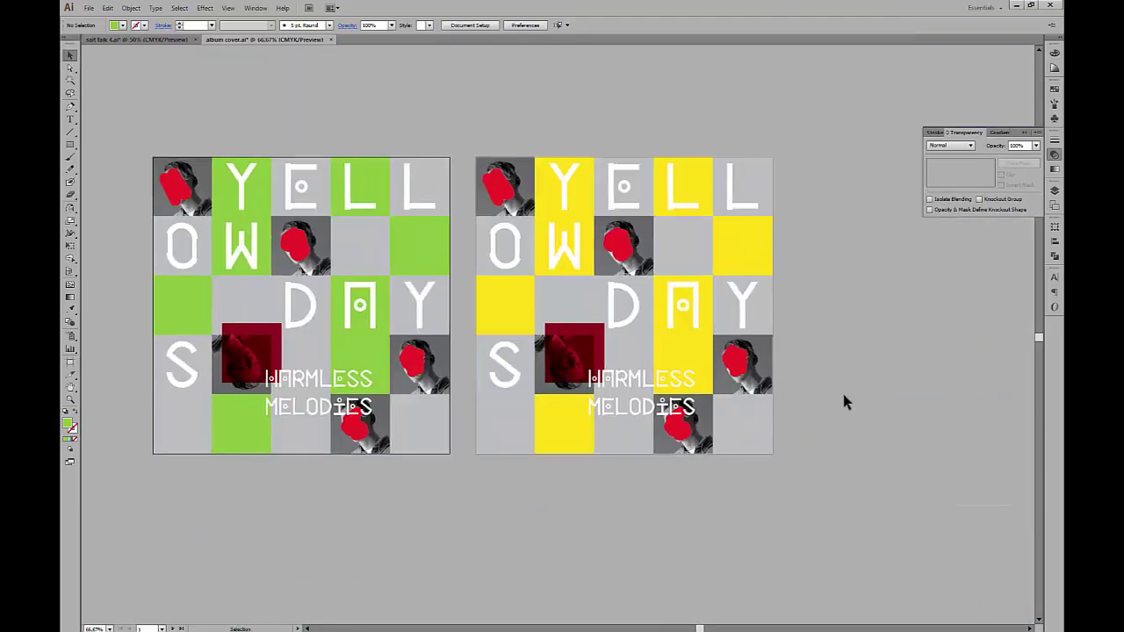
pyautogui.click(1024, 133)
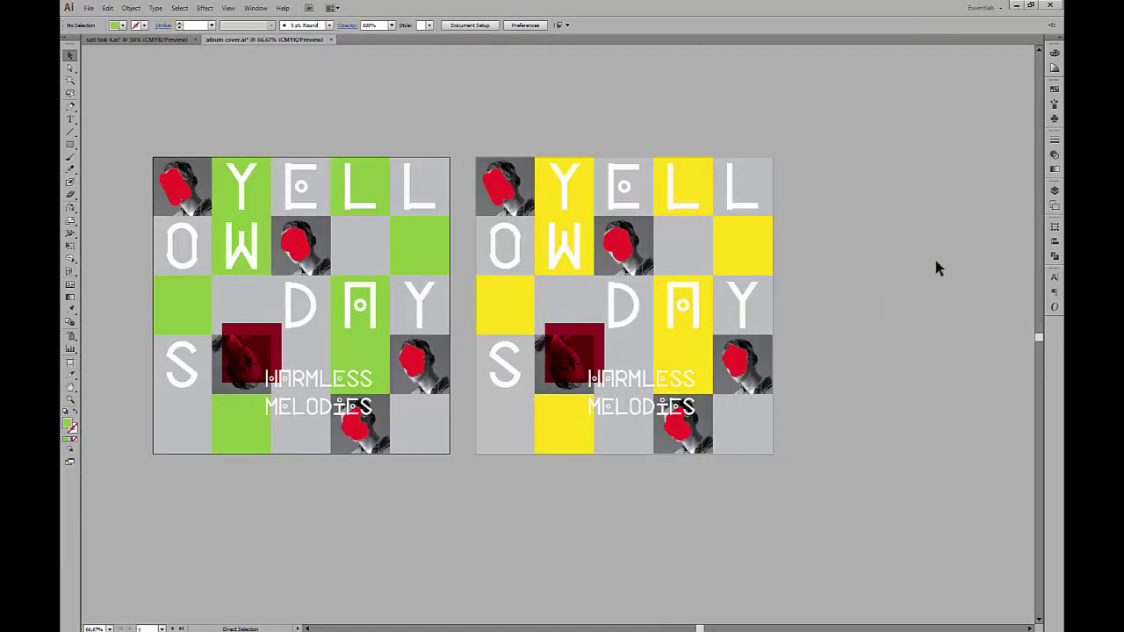
pyautogui.hotkey('ctrl', '0')
pyautogui.scroll(-2, 847, 288)
pyautogui.moveTo(802, 279); pyautogui.dragTo(586, 258)
pyautogui.press('z')
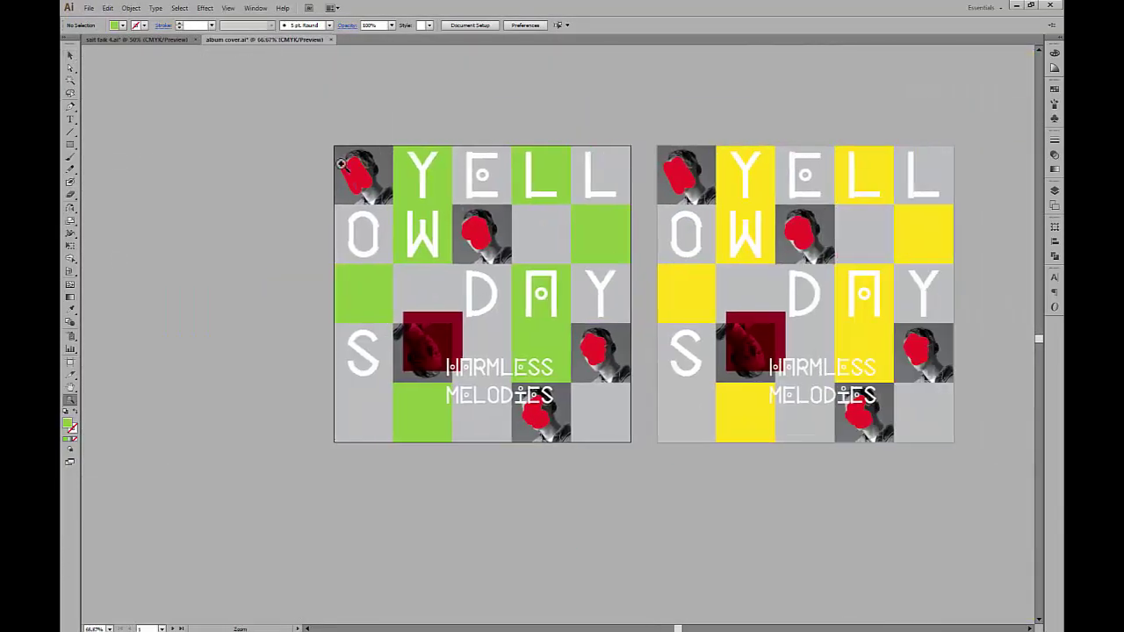
pyautogui.moveTo(326, 138); pyautogui.dragTo(961, 461)
pyautogui.press('v')
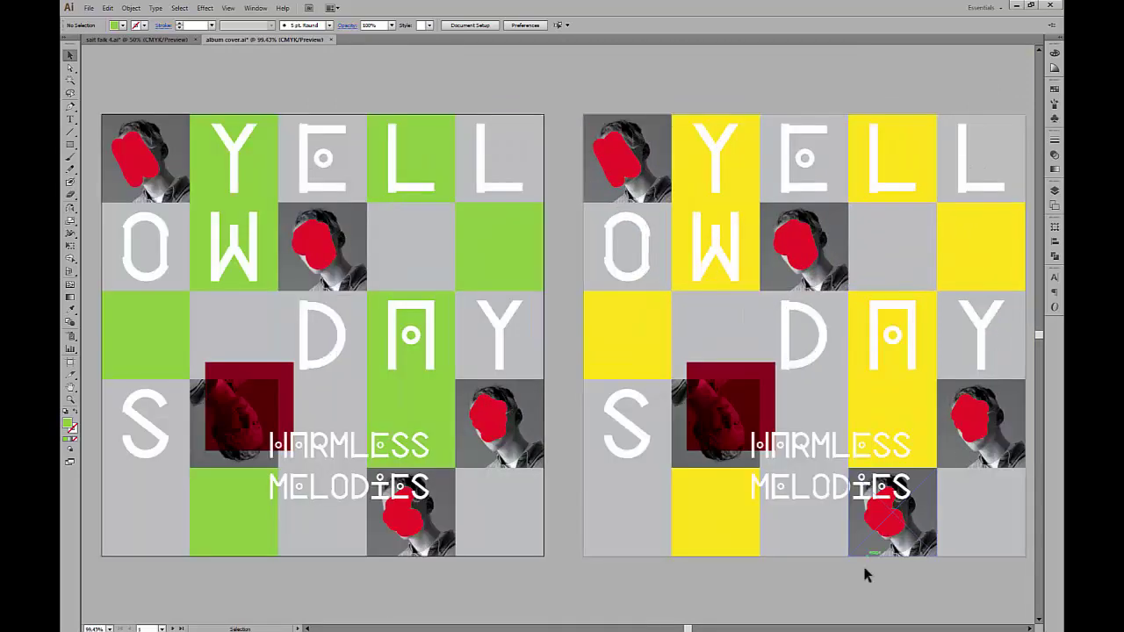